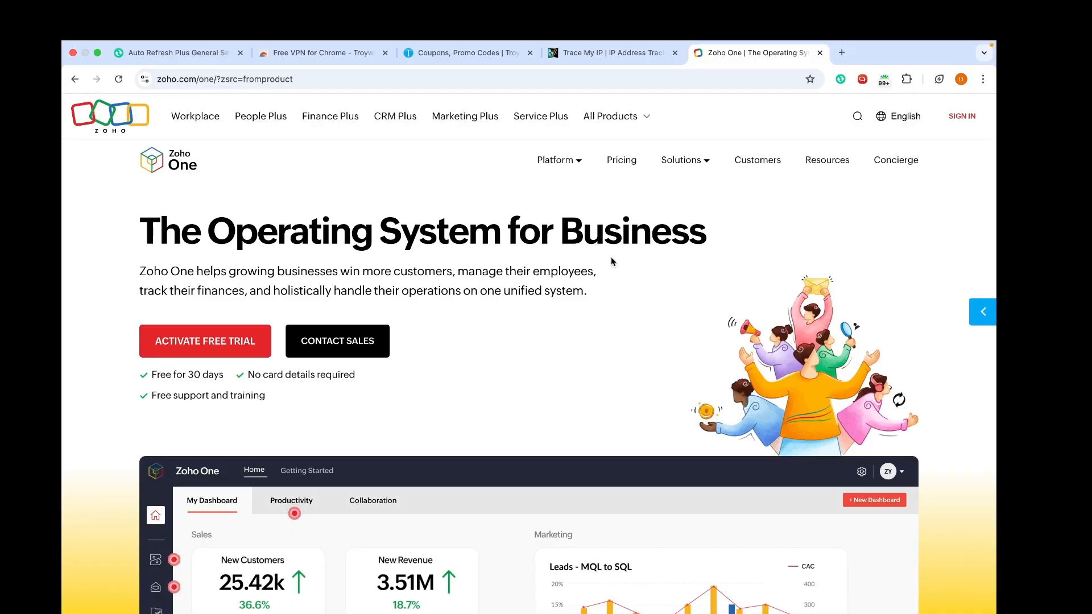
# Step: Go to one.zoho.com and start the Zoho One free trial sign-up
pyautogui.click(432, 79)
pyautogui.write('one.x')
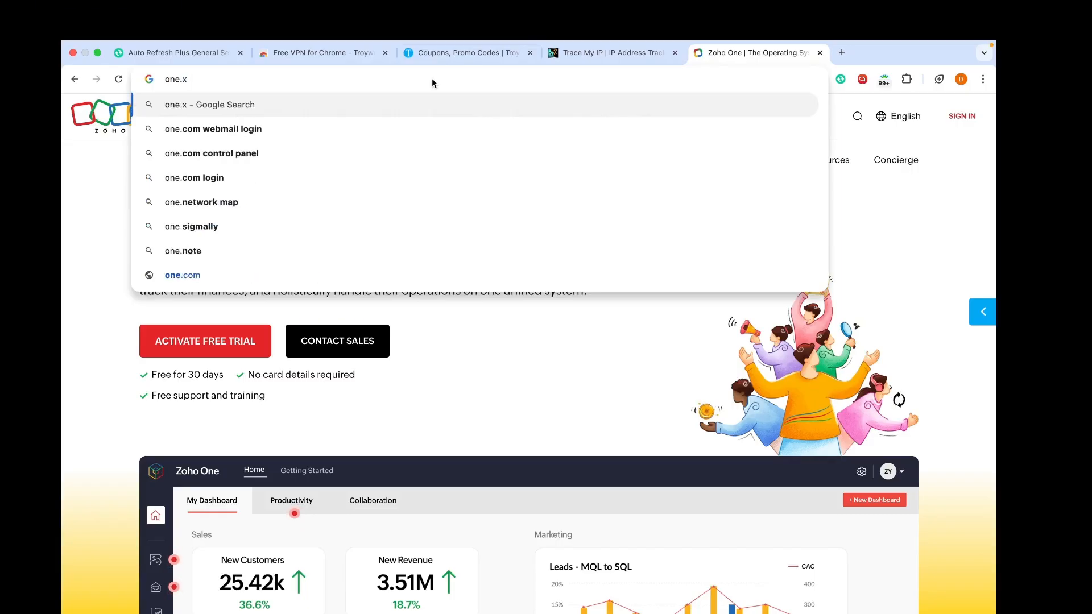
pyautogui.press('BackSpace')
pyautogui.write('zoho.com')
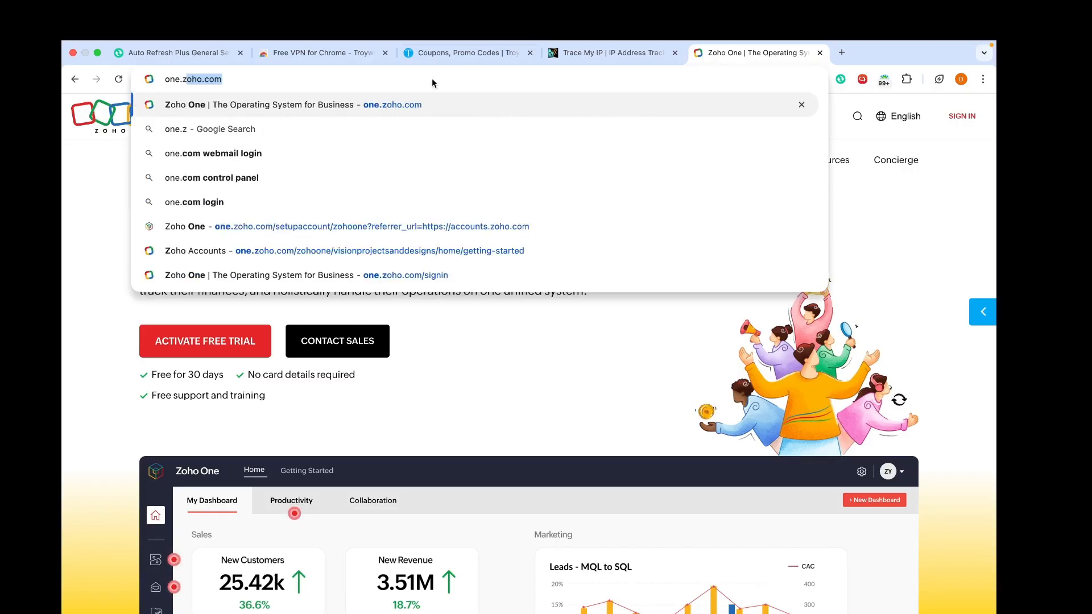
pyautogui.press('Return')
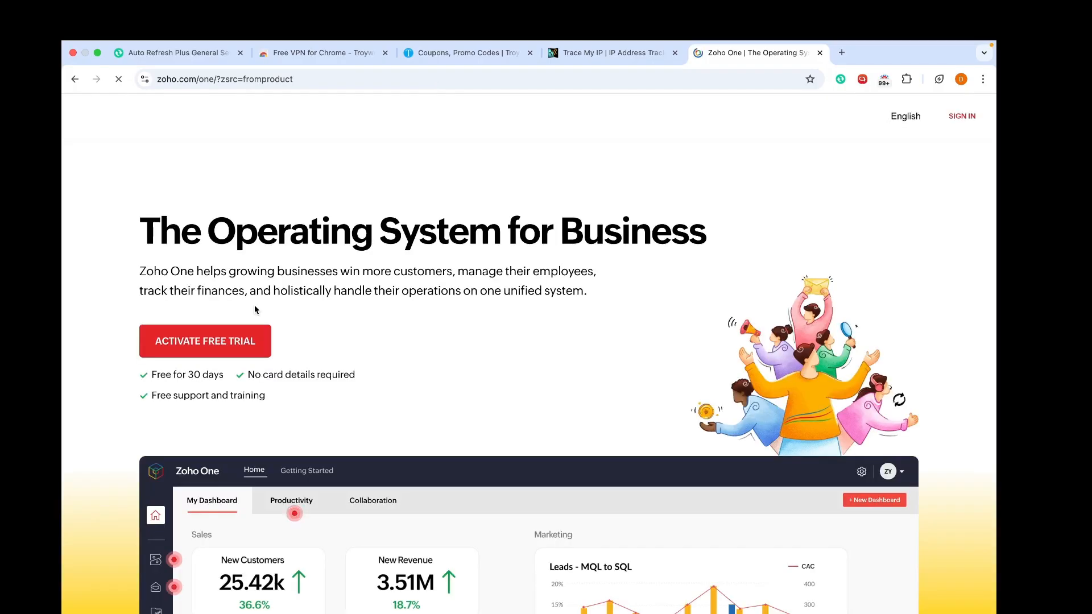
pyautogui.click(234, 347)
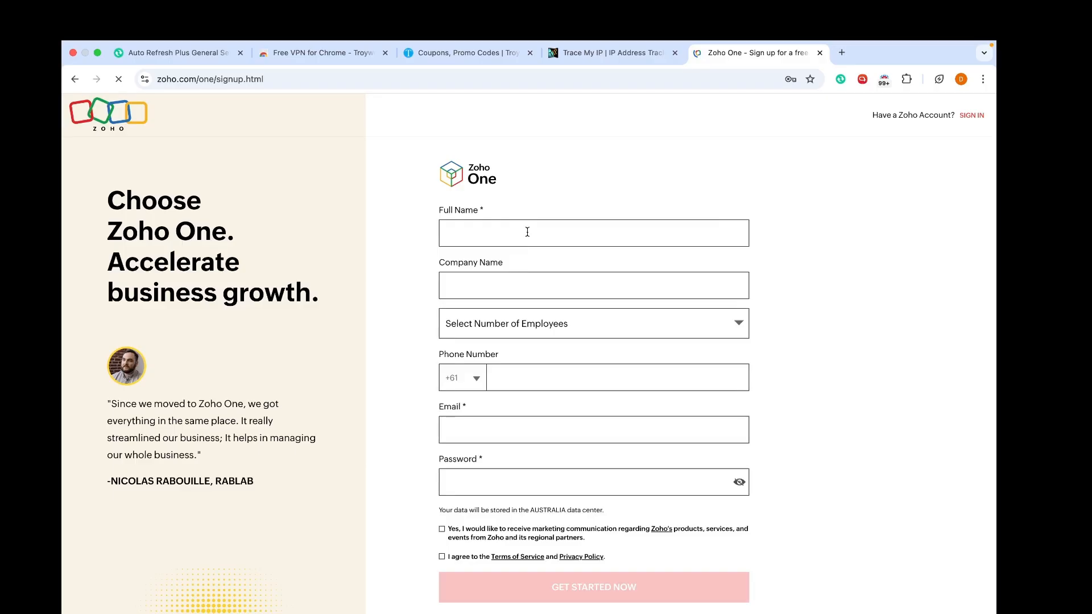
# Step: Enter the full name and company name, correcting a typo in the name
pyautogui.click(527, 232)
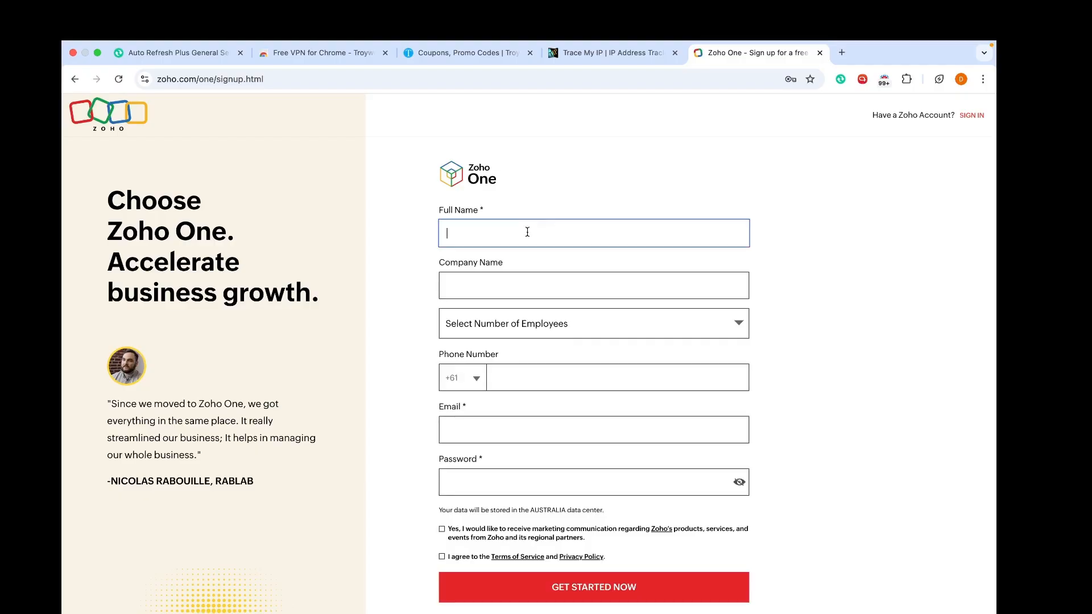
pyautogui.write('K')
pyautogui.write('rias')
pyautogui.press('Tab')
pyautogui.write('Krisdig')
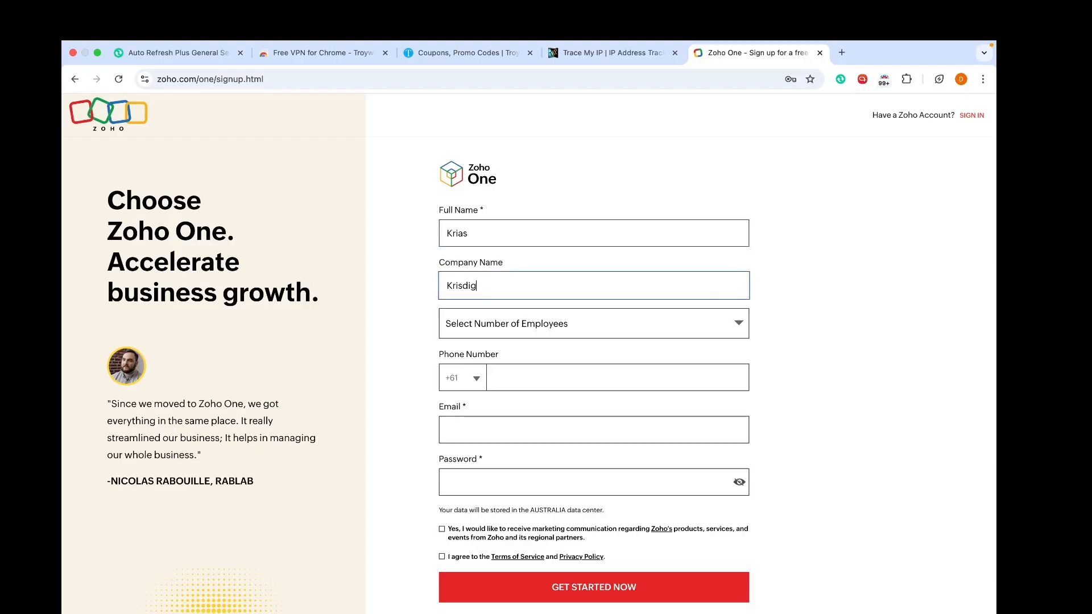
pyautogui.write('ital')
pyautogui.click(490, 230)
pyautogui.press('BackSpace')
# Step: Choose 1-5 Employees and enter the phone number, keeping the default country code
pyautogui.click(498, 323)
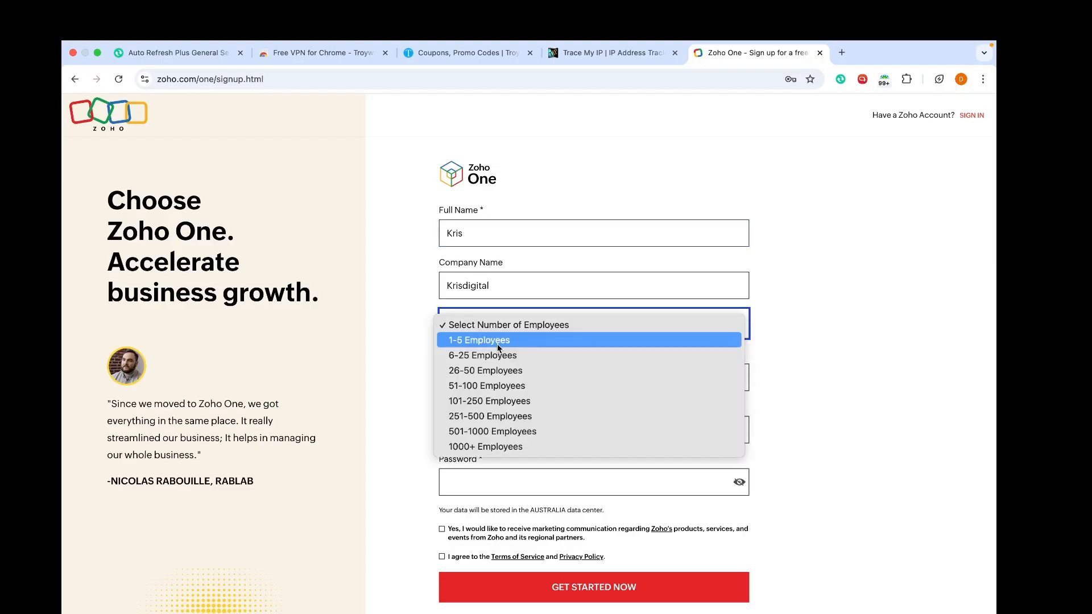
pyautogui.click(498, 340)
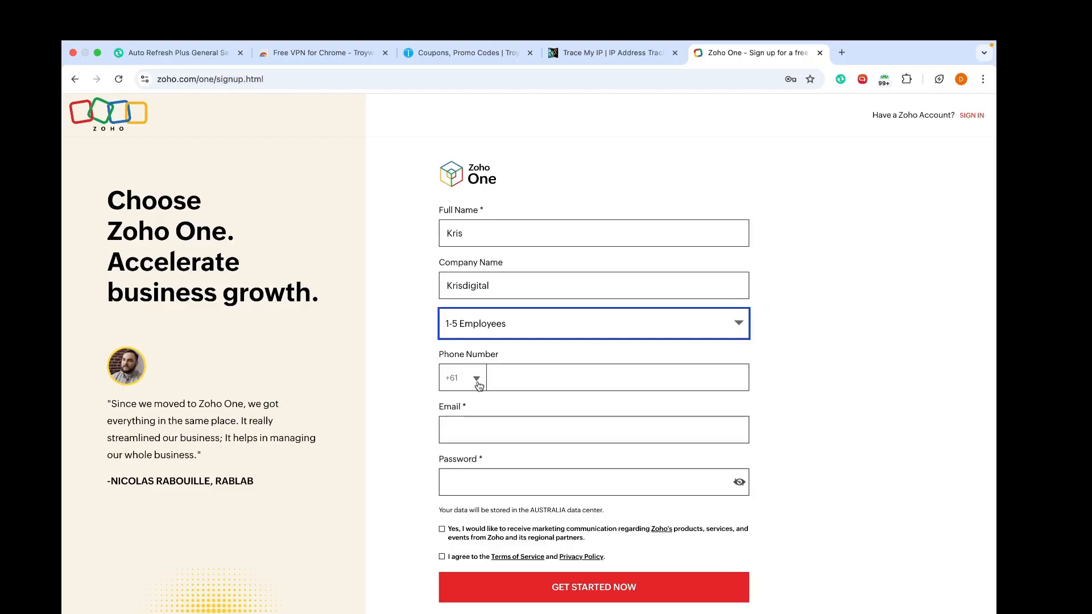
pyautogui.click(476, 379)
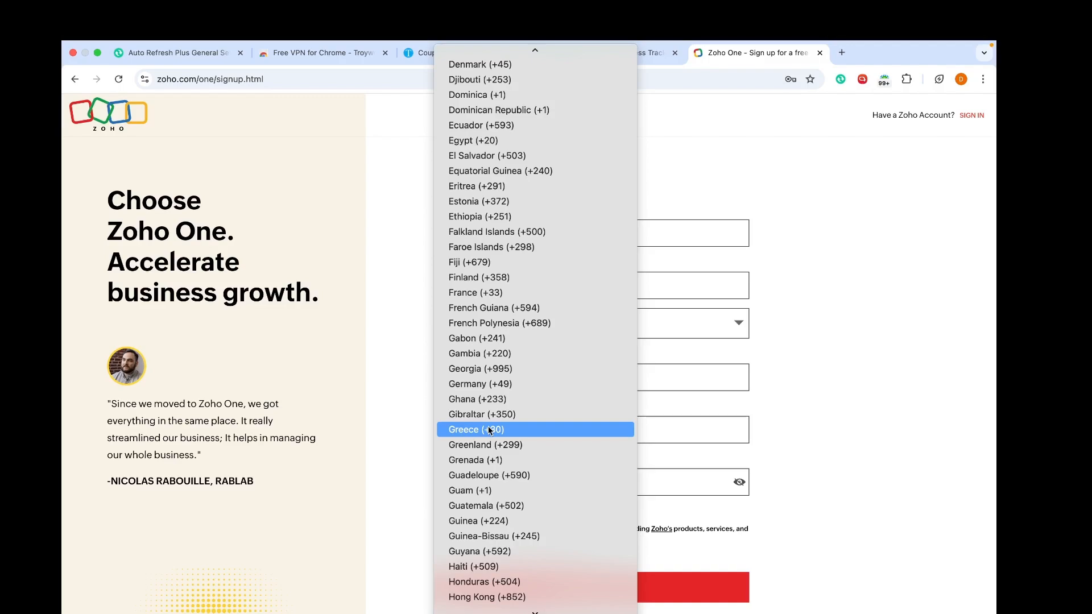
pyautogui.press('Escape')
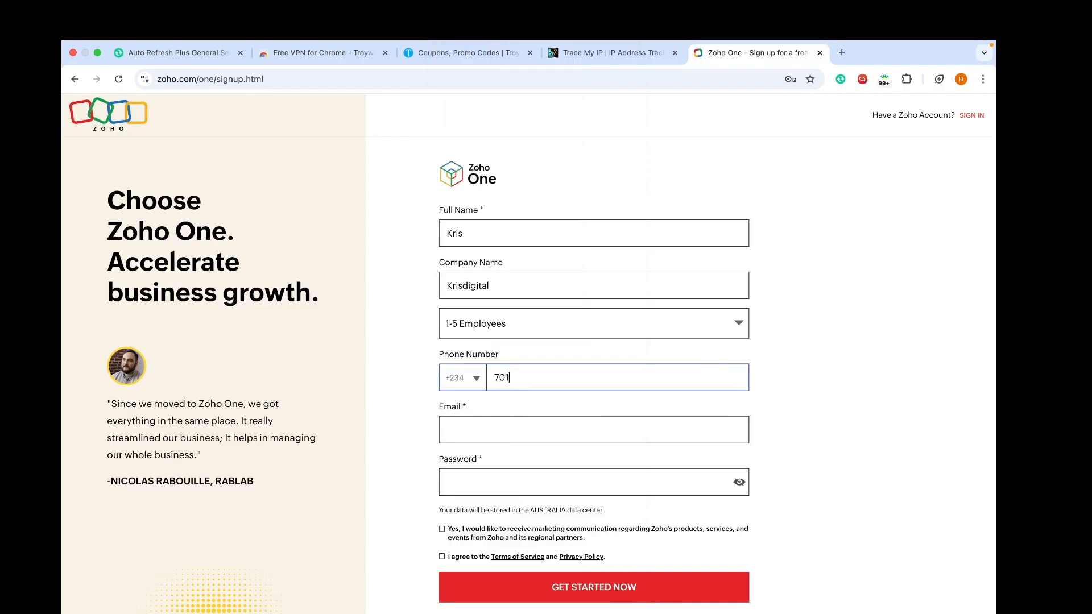
pyautogui.write('6518078')
# Step: Enter the email and password, tick both checkboxes, and submit with GET STARTED NOW
pyautogui.click(500, 436)
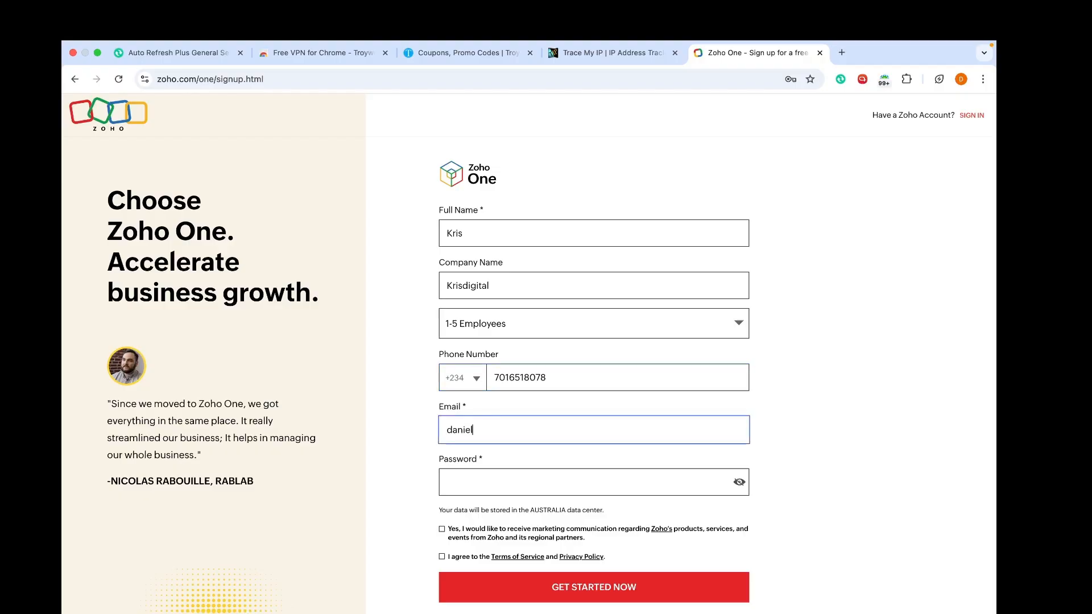
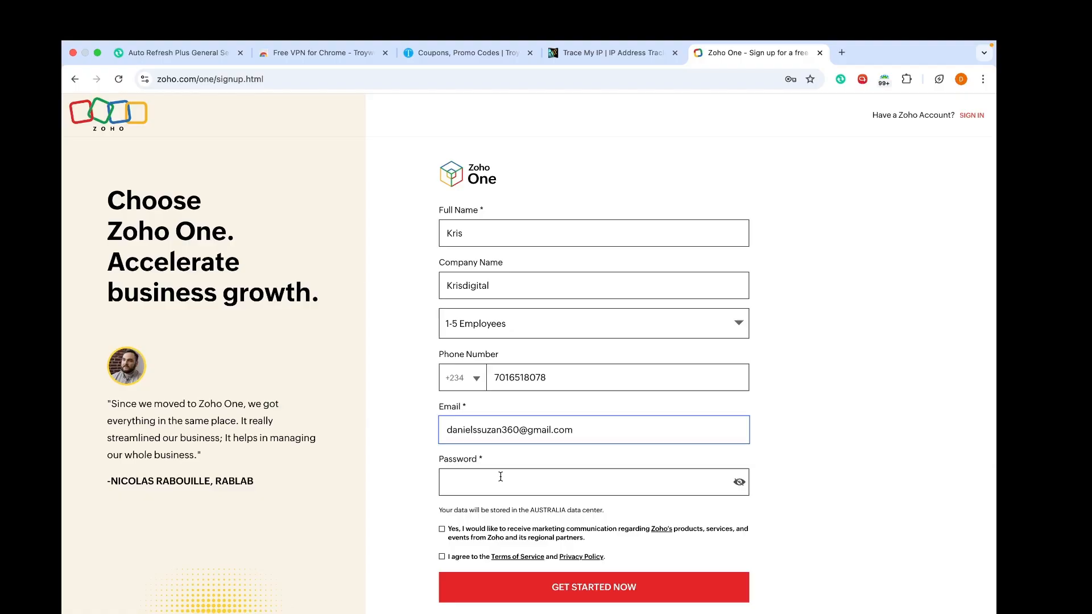
pyautogui.click(501, 476)
pyautogui.press('super+v')
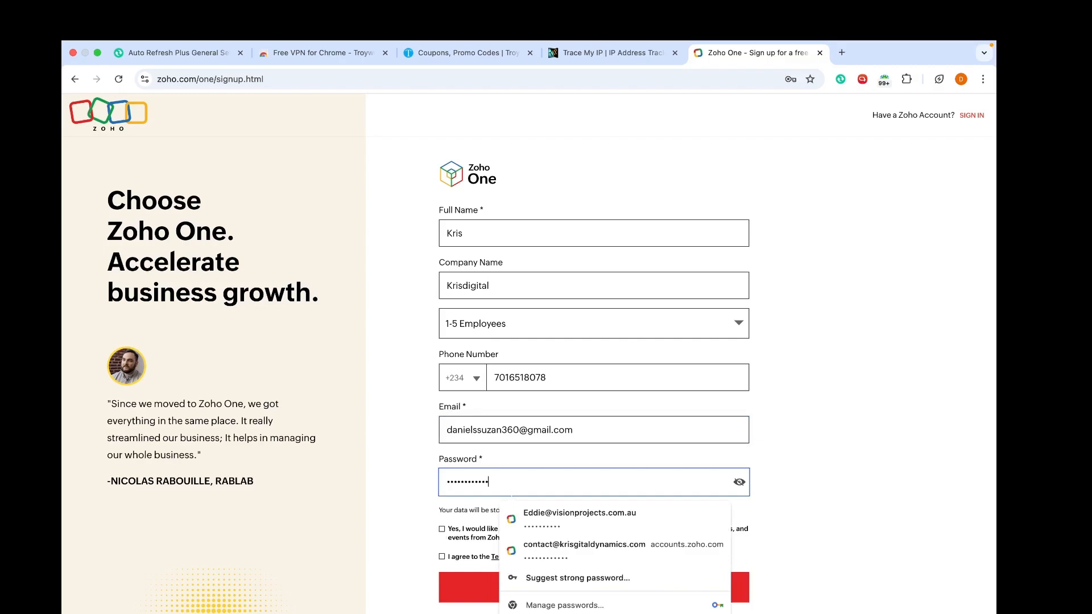
pyautogui.click(443, 530)
pyautogui.click(442, 557)
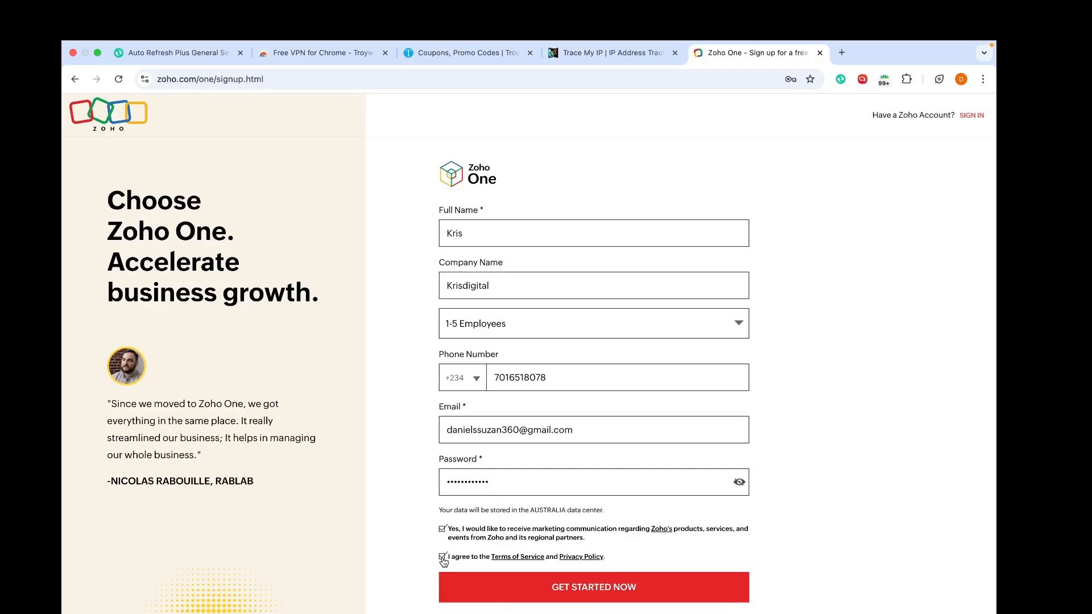
pyautogui.click(581, 589)
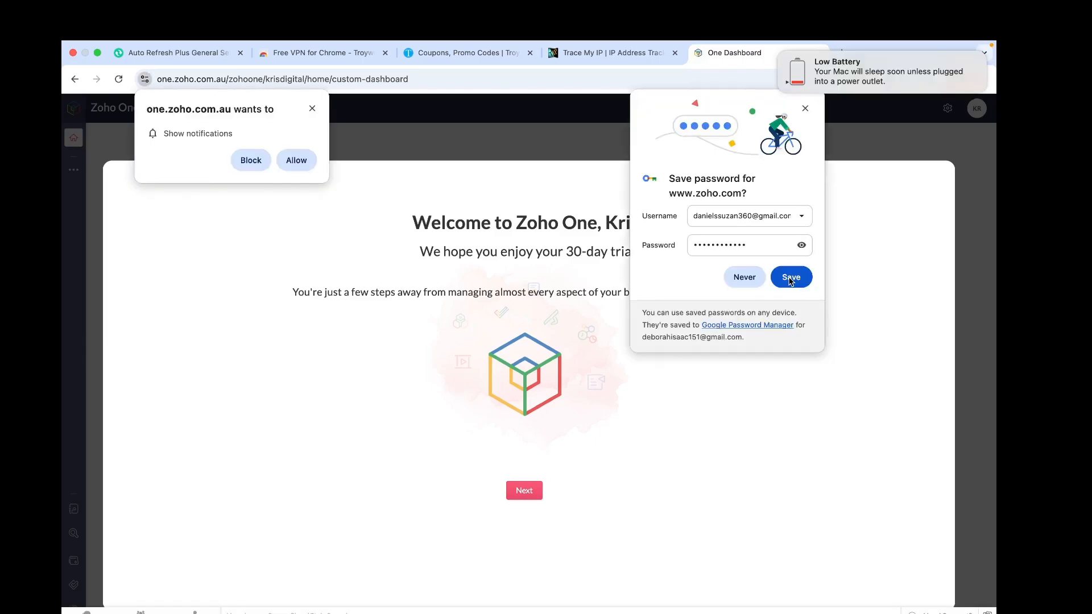
# Step: Save the login in Chrome, allow notifications, and continue past the welcome screen to the wizard
pyautogui.click(789, 279)
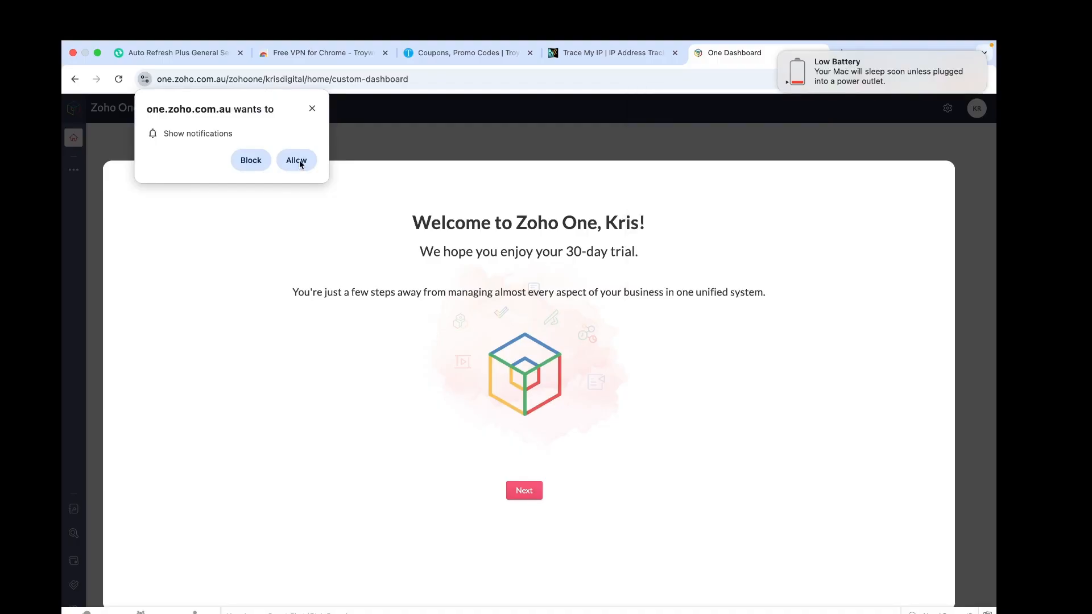
pyautogui.click(297, 161)
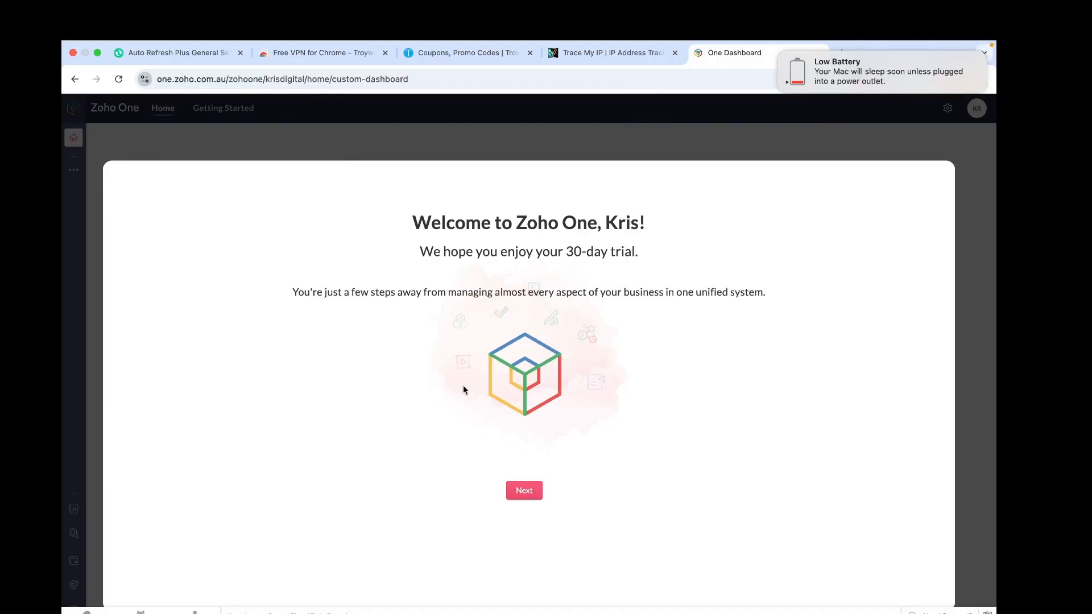
pyautogui.click(526, 491)
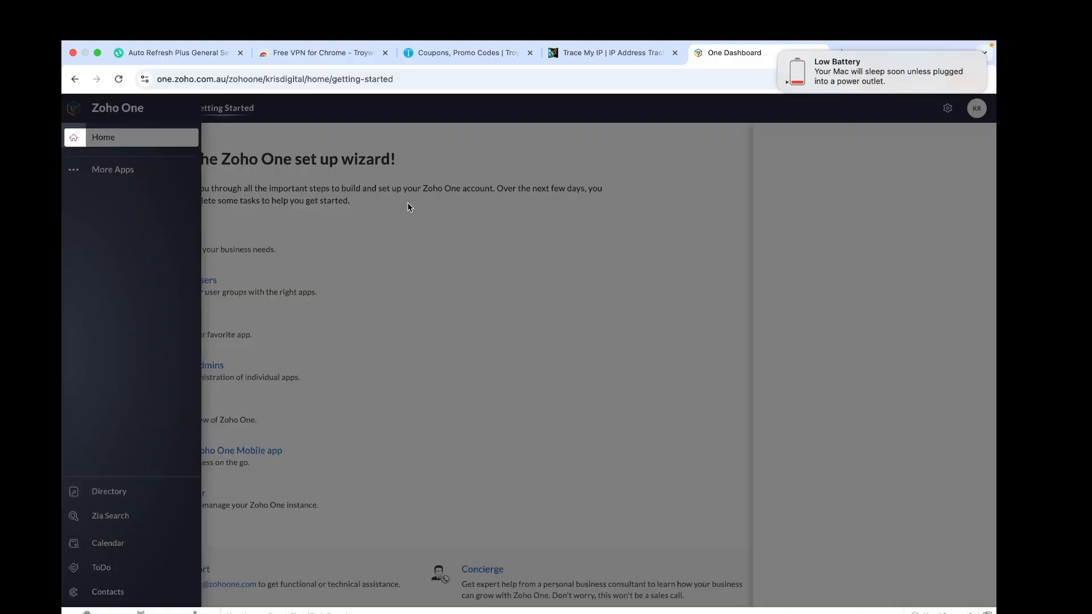
pyautogui.click(408, 206)
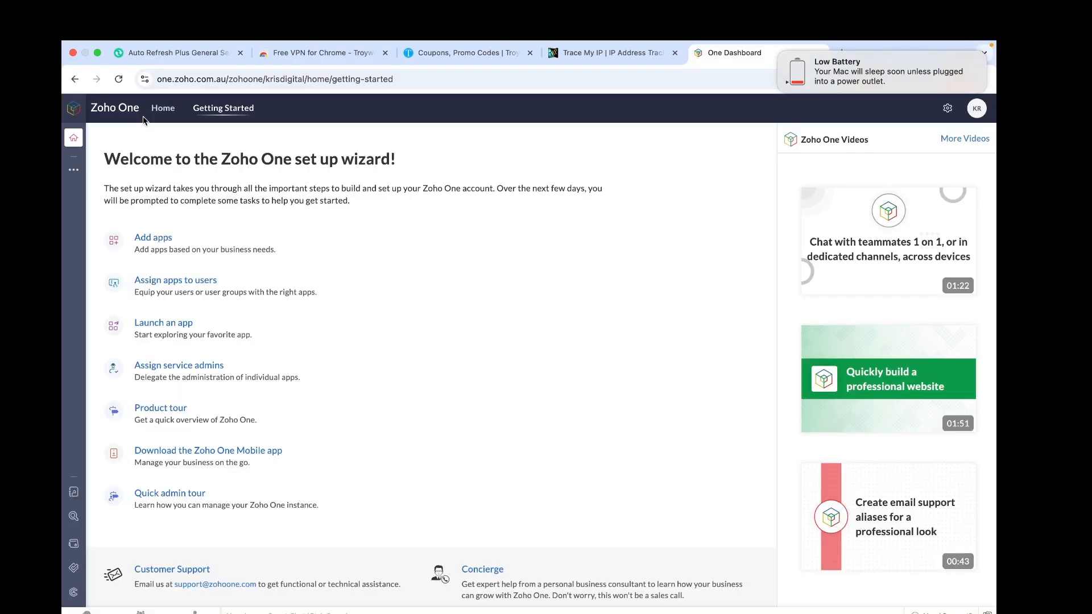
# Step: From Home, find 'forms' in More Apps, add Forms, and open it from the sidebar
pyautogui.click(163, 111)
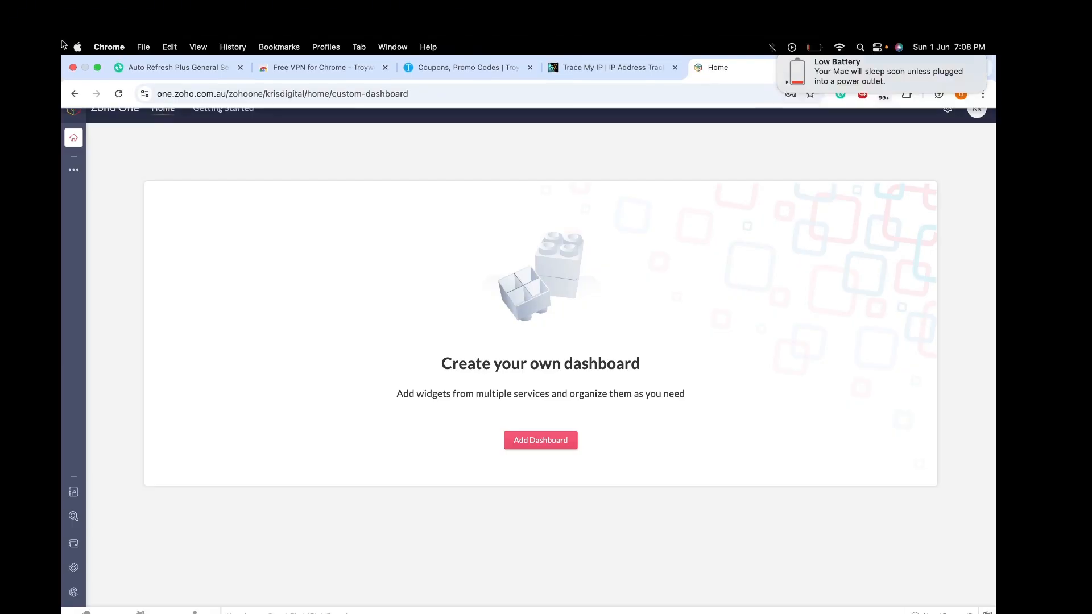
pyautogui.moveTo(67, 156)
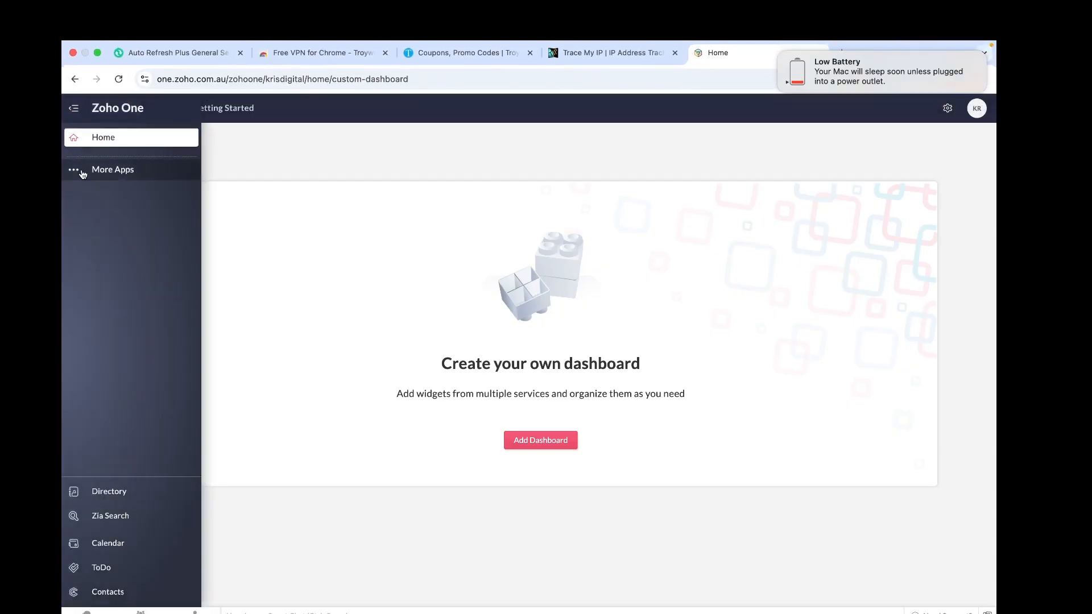
pyautogui.click(83, 174)
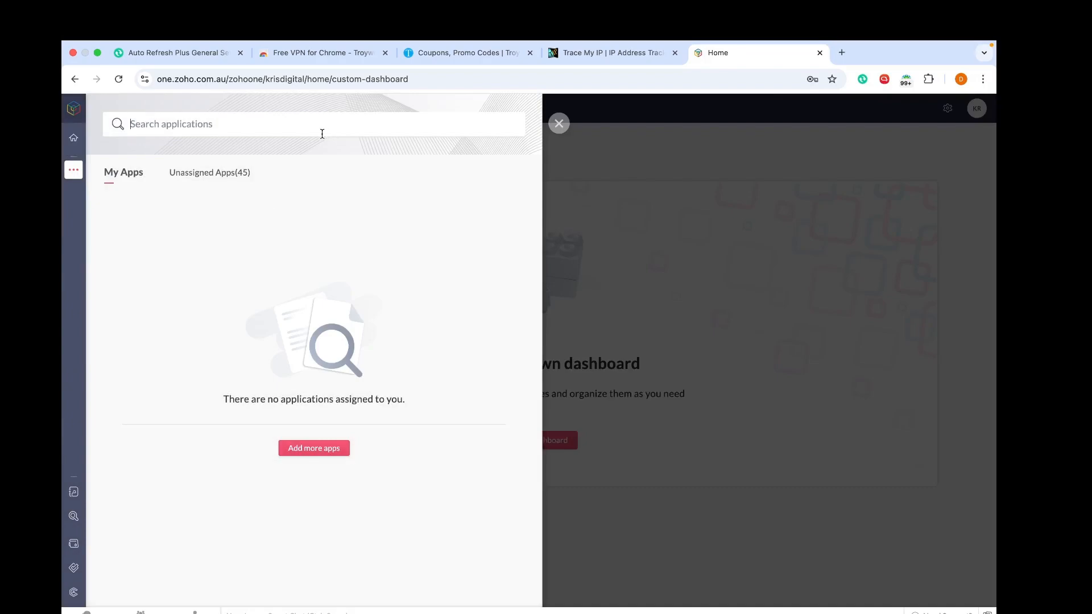
pyautogui.write('forms')
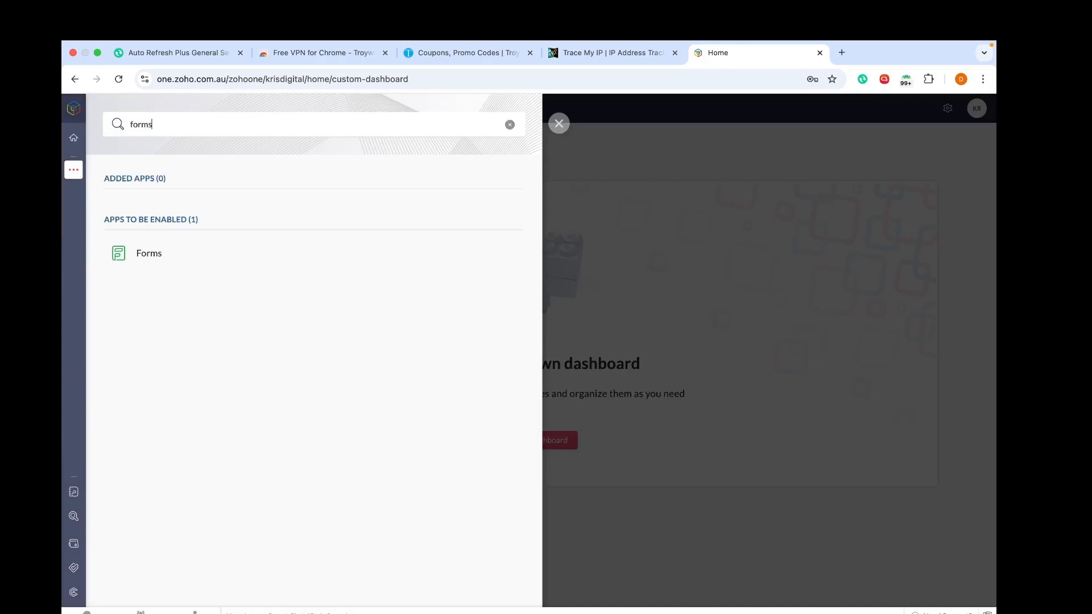
pyautogui.moveTo(366, 248)
pyautogui.click(495, 254)
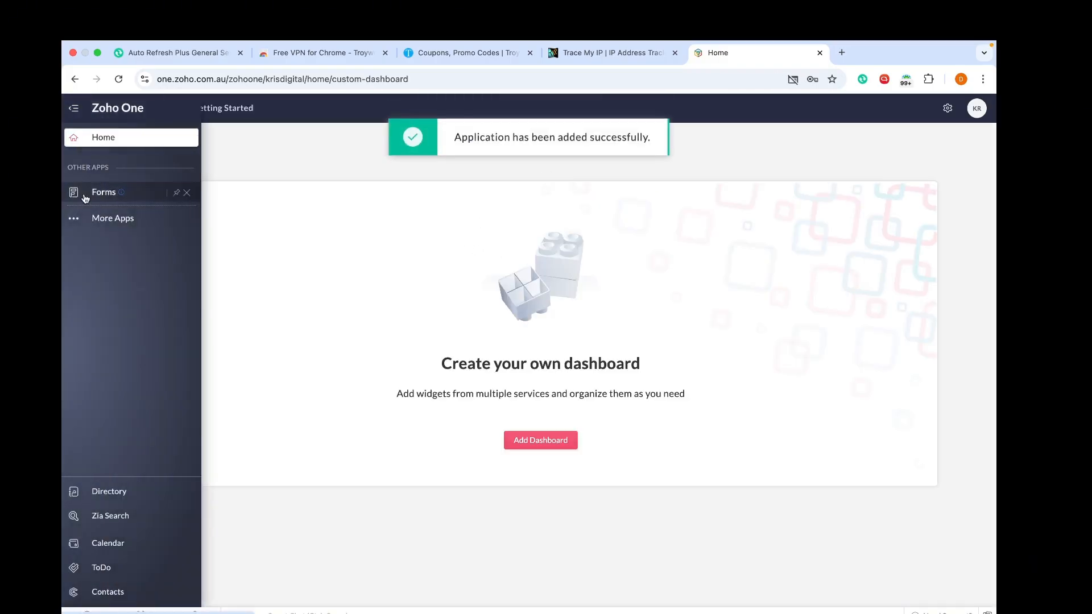
pyautogui.click(83, 198)
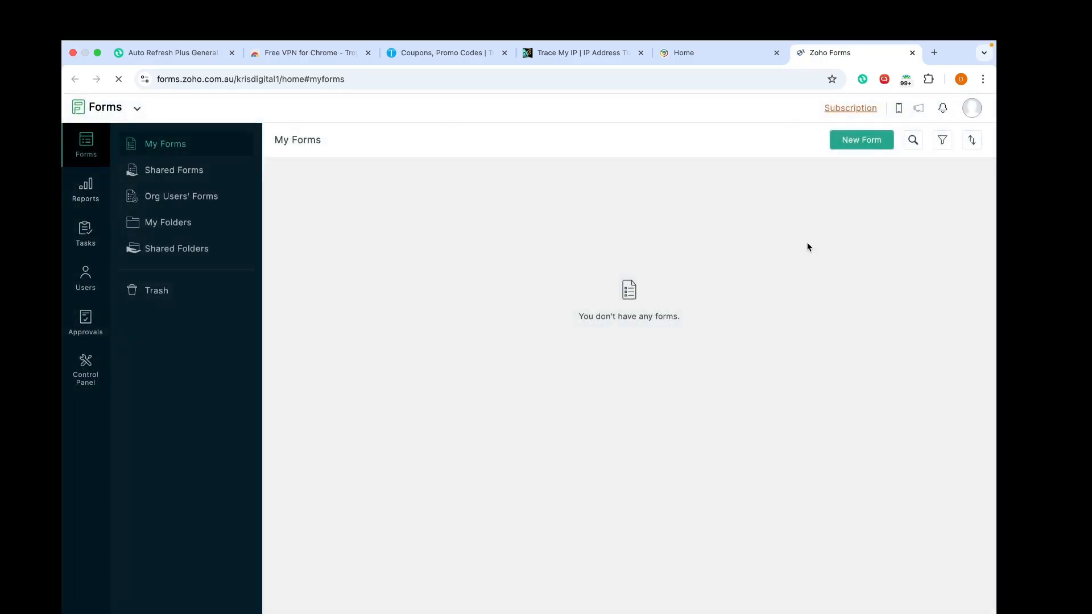
# Step: Browse the templates, preview Event Registration, then return to My Forms and start a new form
pyautogui.click(861, 147)
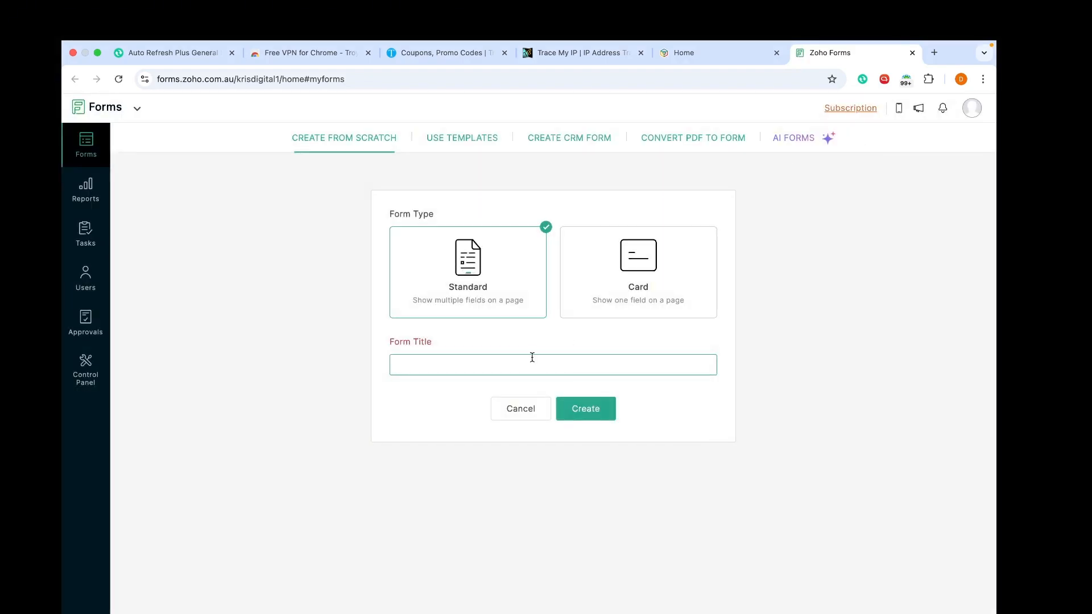
pyautogui.write('Contact Us')
pyautogui.click(453, 138)
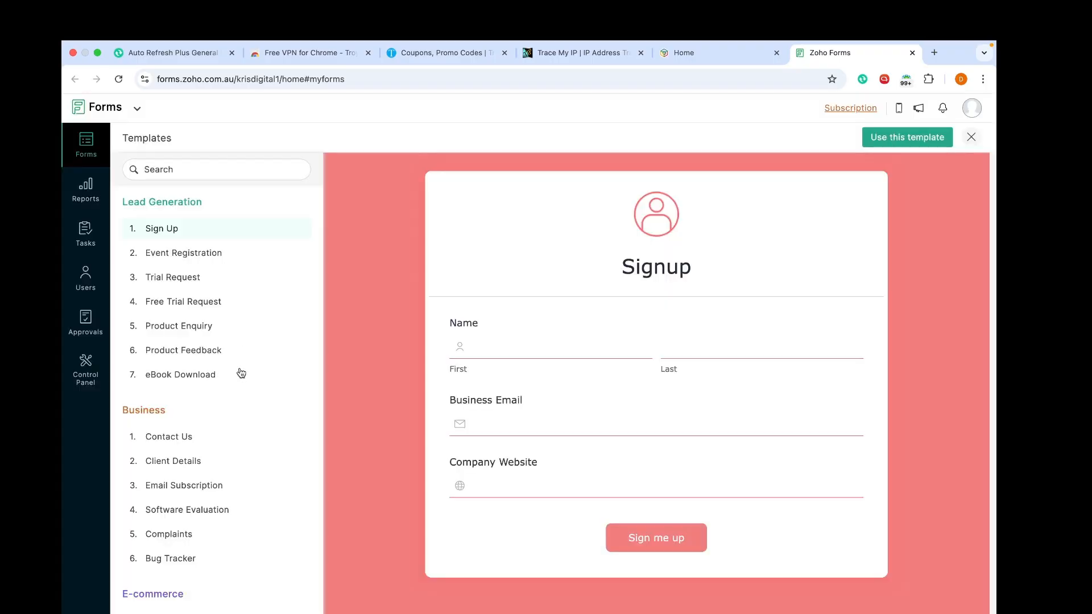
pyautogui.click(197, 256)
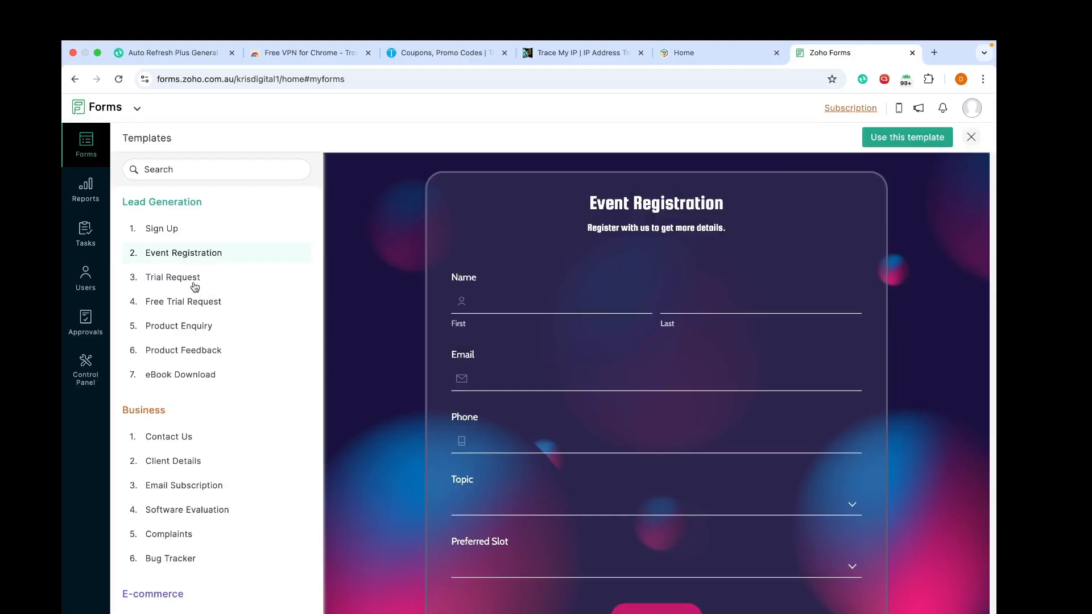
pyautogui.click(87, 154)
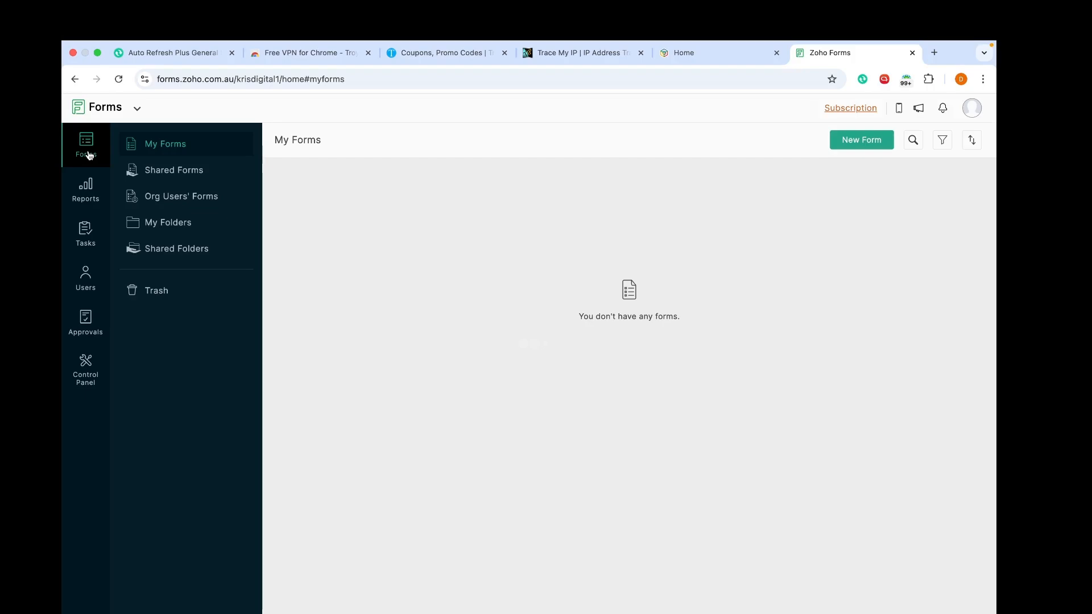
pyautogui.click(859, 143)
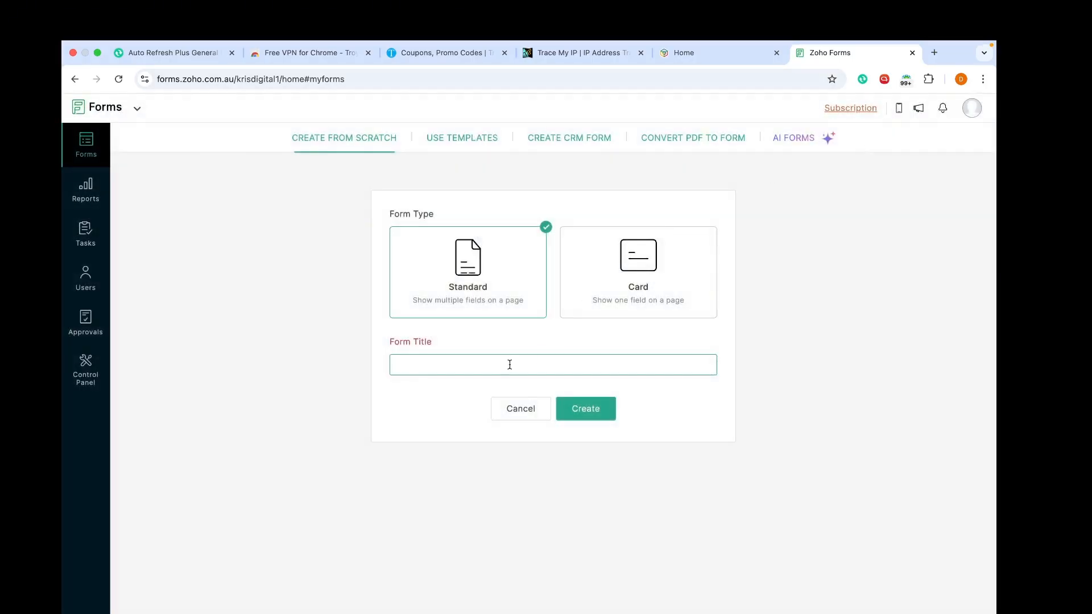
# Step: Create a Standard form titled 'Contact Us'
pyautogui.write('Contact Us')
pyautogui.click(591, 418)
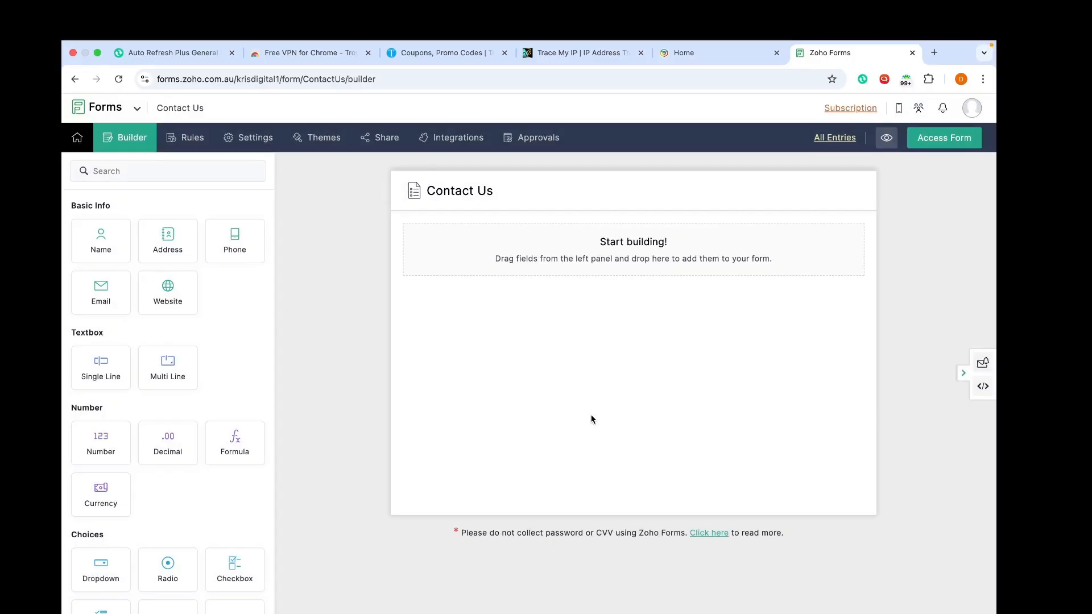
pyautogui.hotkey('ctrl', 'Left')
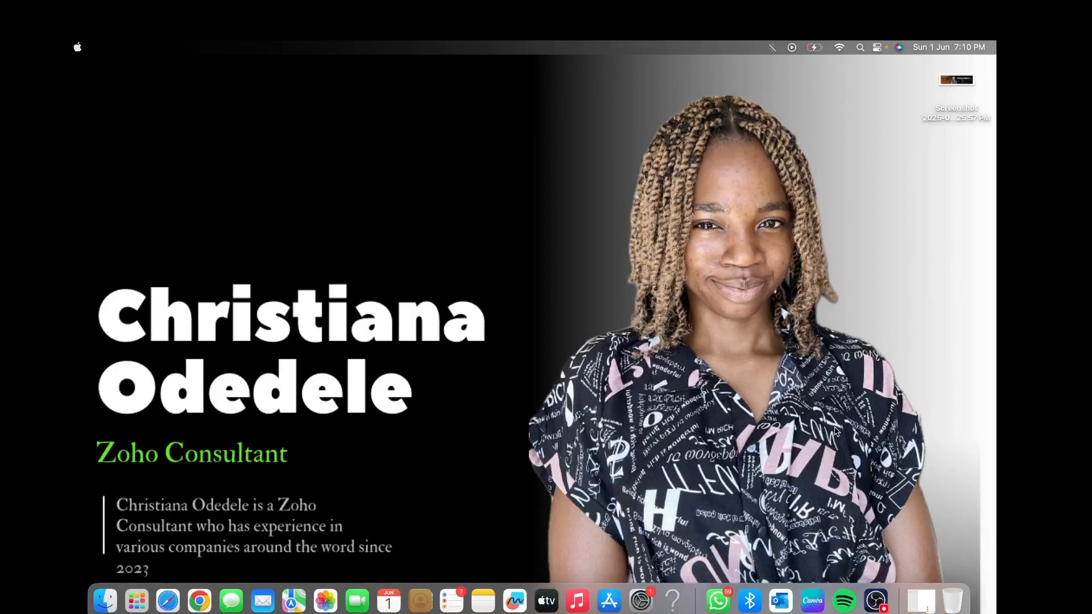
# Step: Switch back to the desktop showing the empty Contact Us form builder
pyautogui.hotkey('ctrl', 'Right')
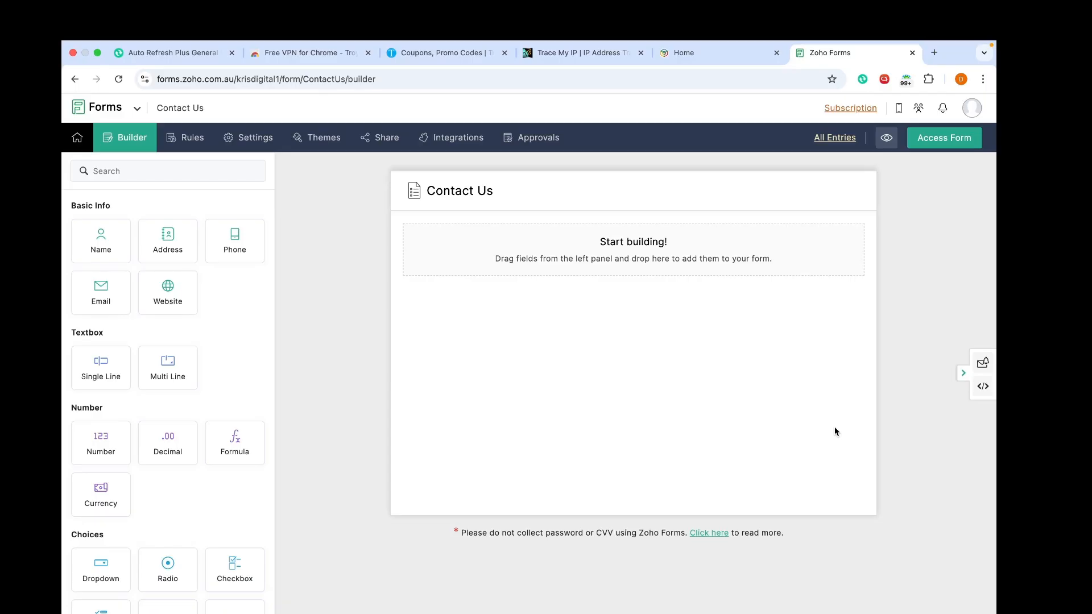
# Step: Drag Name, Address, Phone and Email fields onto the form, ordered Name, Email, Phone, Address
pyautogui.moveTo(105, 248); pyautogui.dragTo(689, 306)
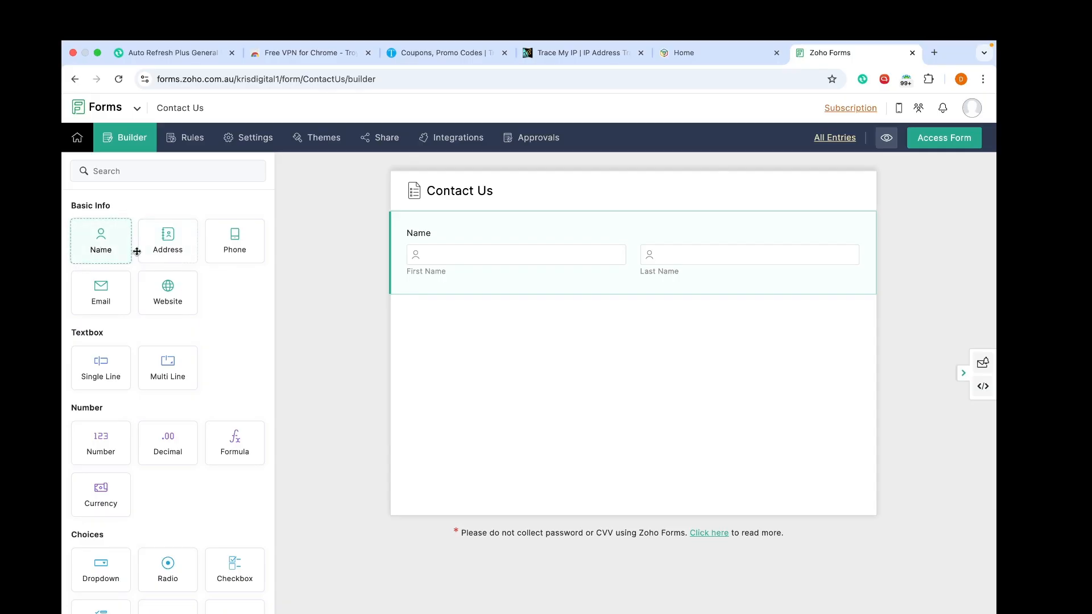
pyautogui.moveTo(167, 242); pyautogui.dragTo(470, 342)
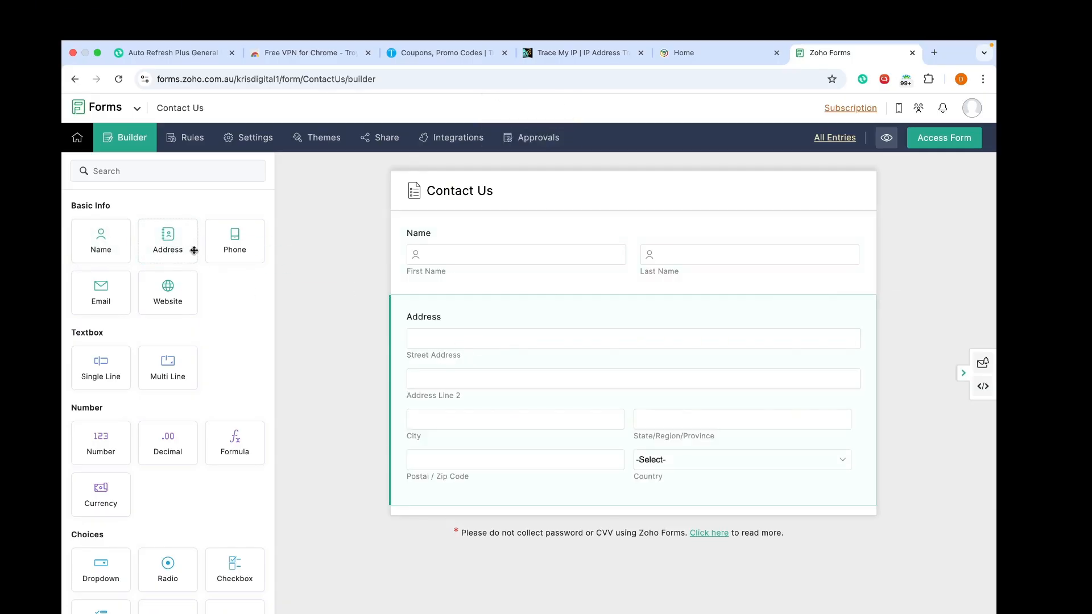
pyautogui.moveTo(222, 244); pyautogui.dragTo(432, 288)
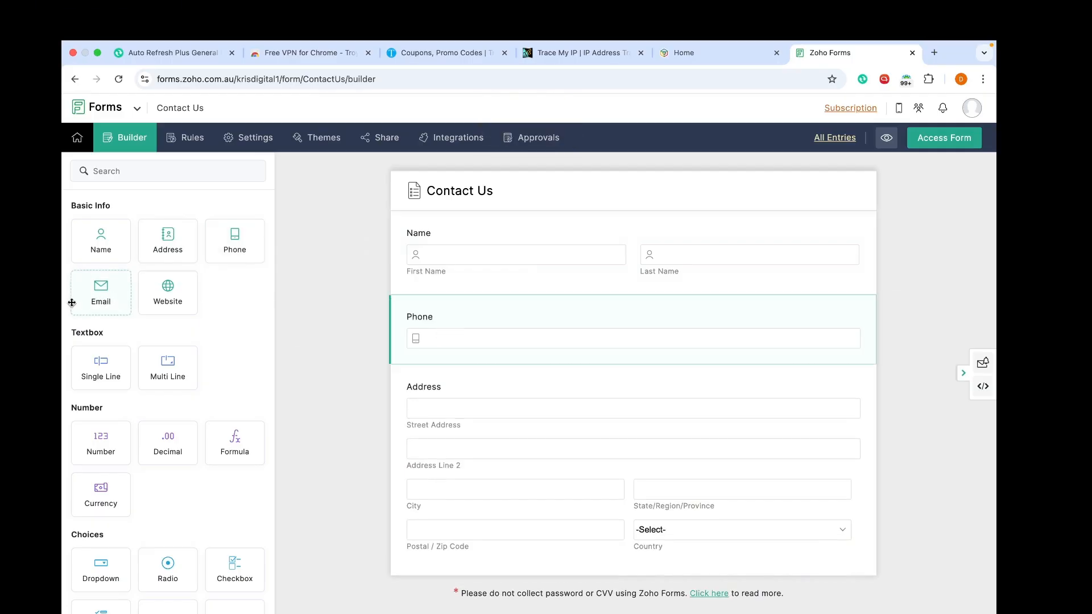
pyautogui.moveTo(98, 290); pyautogui.dragTo(454, 326)
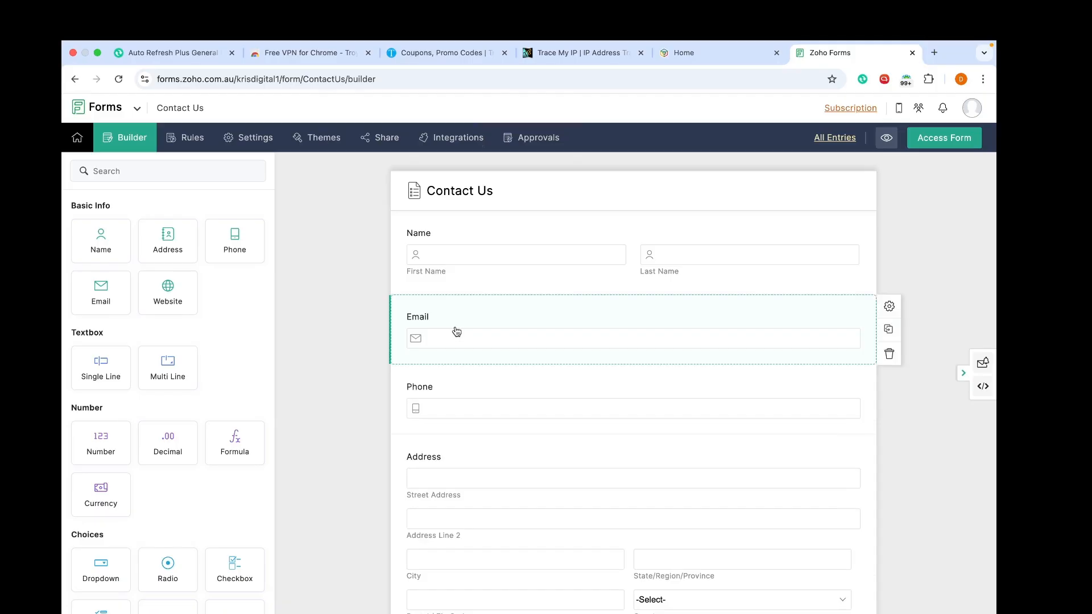
pyautogui.click(486, 284)
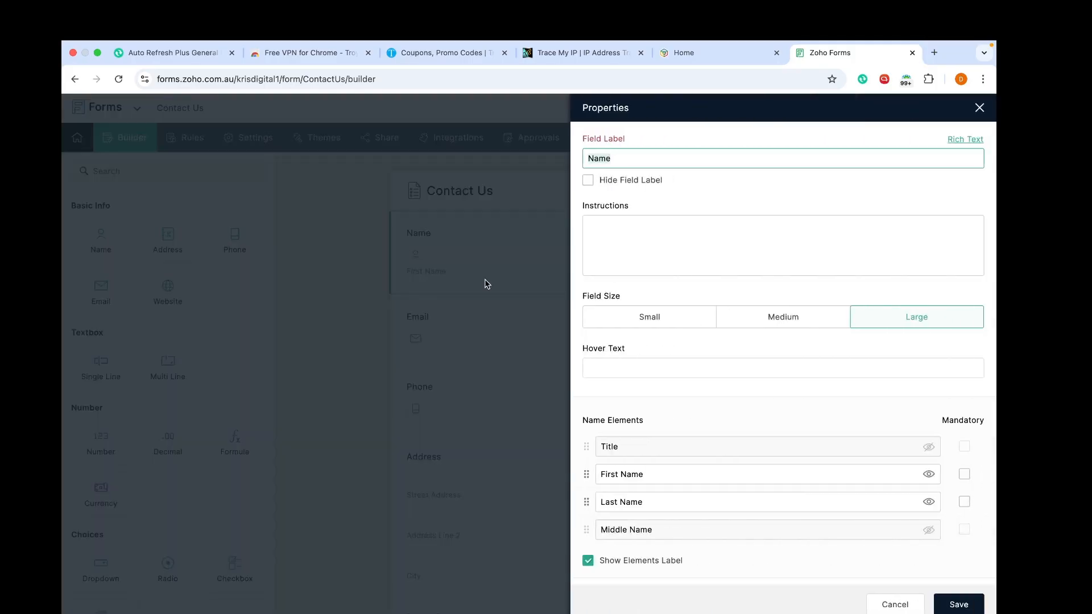
pyautogui.click(687, 240)
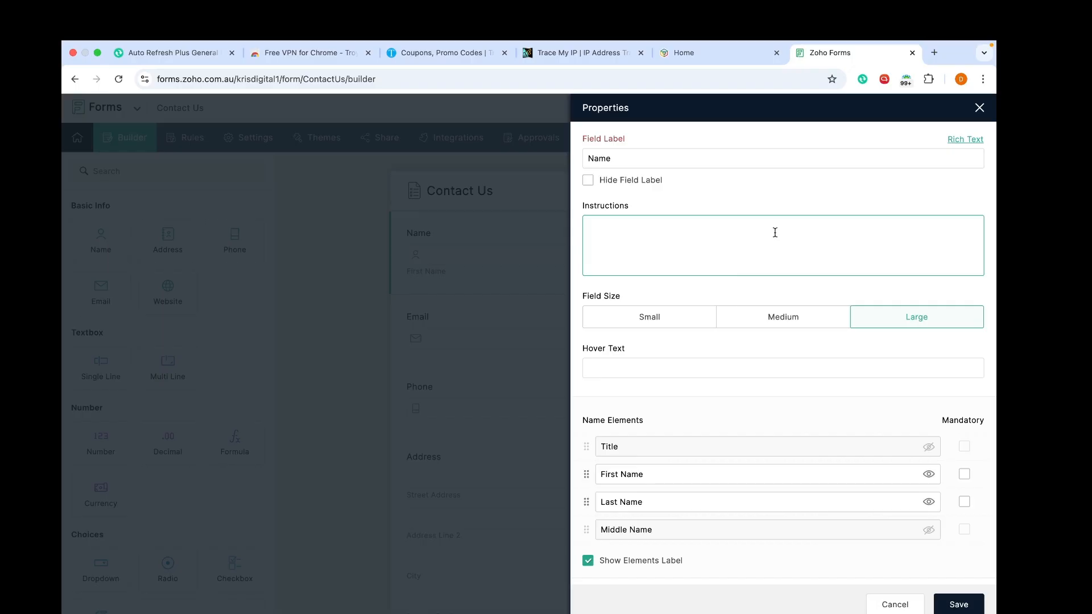
pyautogui.scroll(-6, 774, 232)
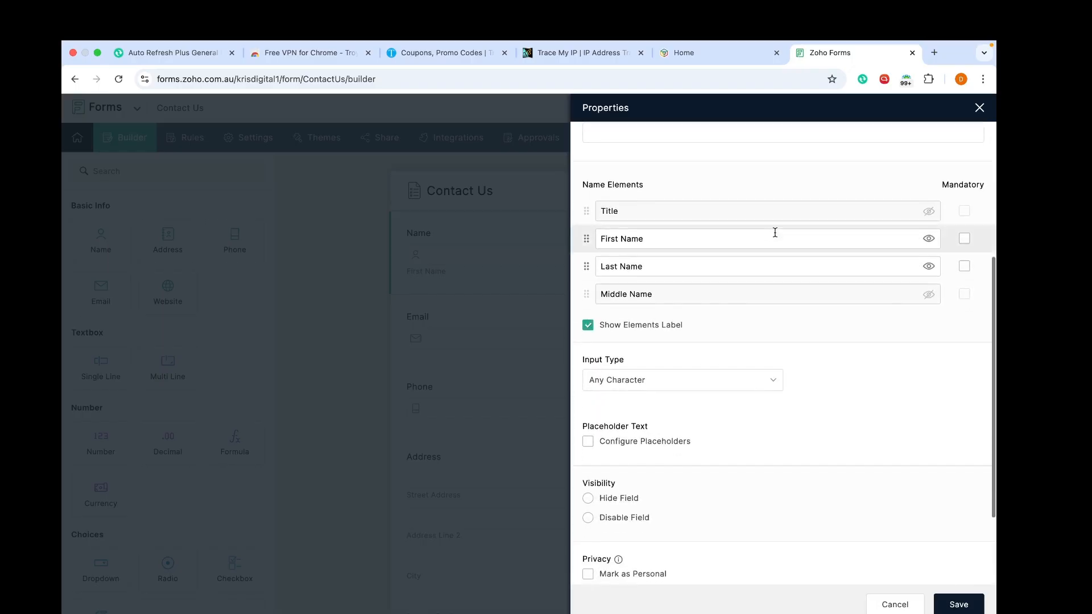
pyautogui.scroll(6, 774, 232)
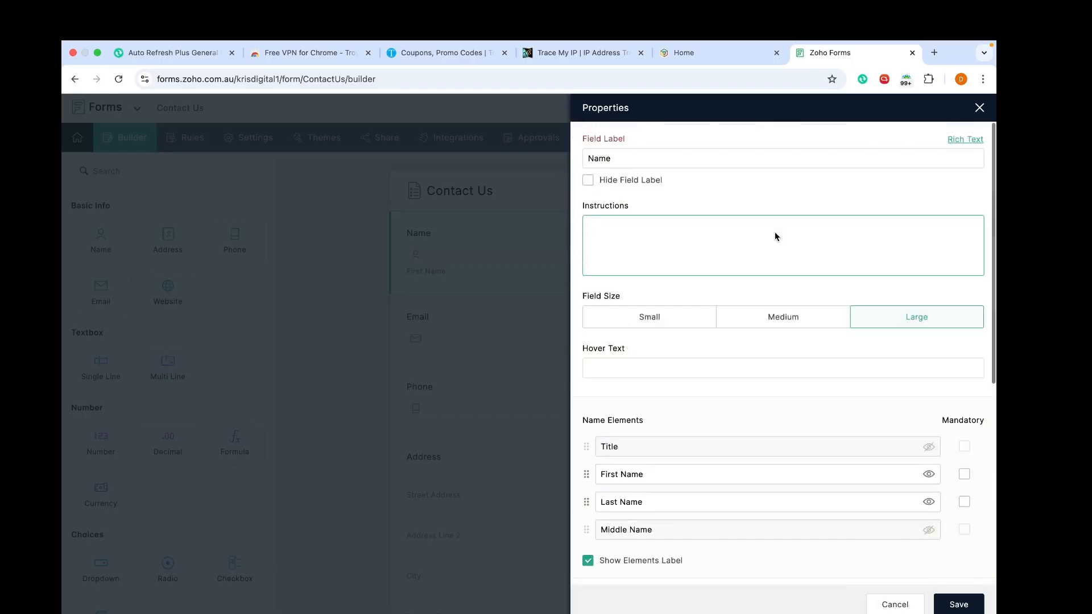
pyautogui.click(979, 109)
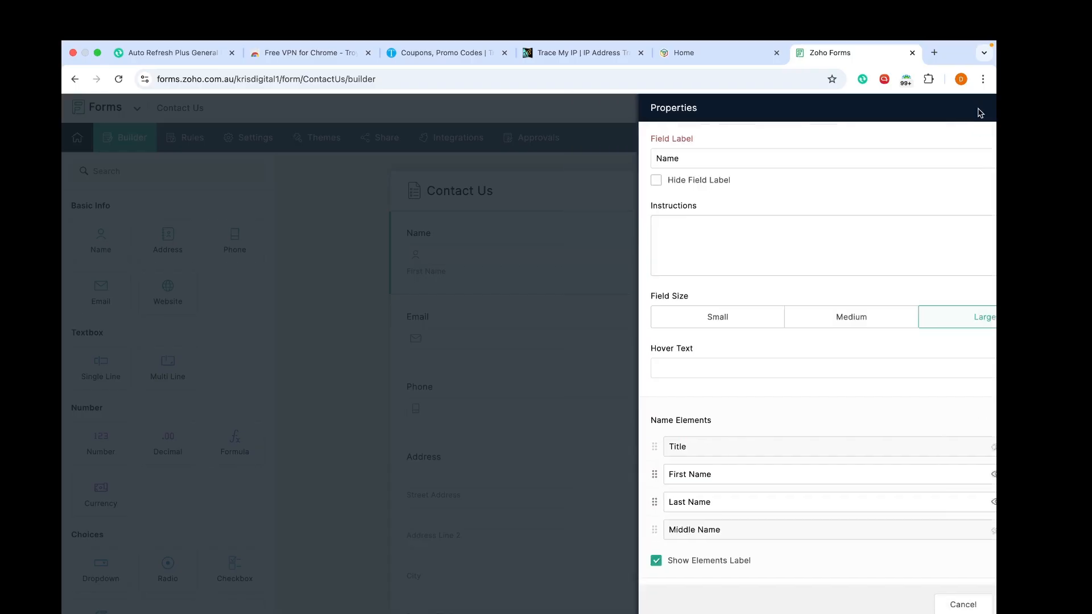
pyautogui.scroll(-2, 636, 393)
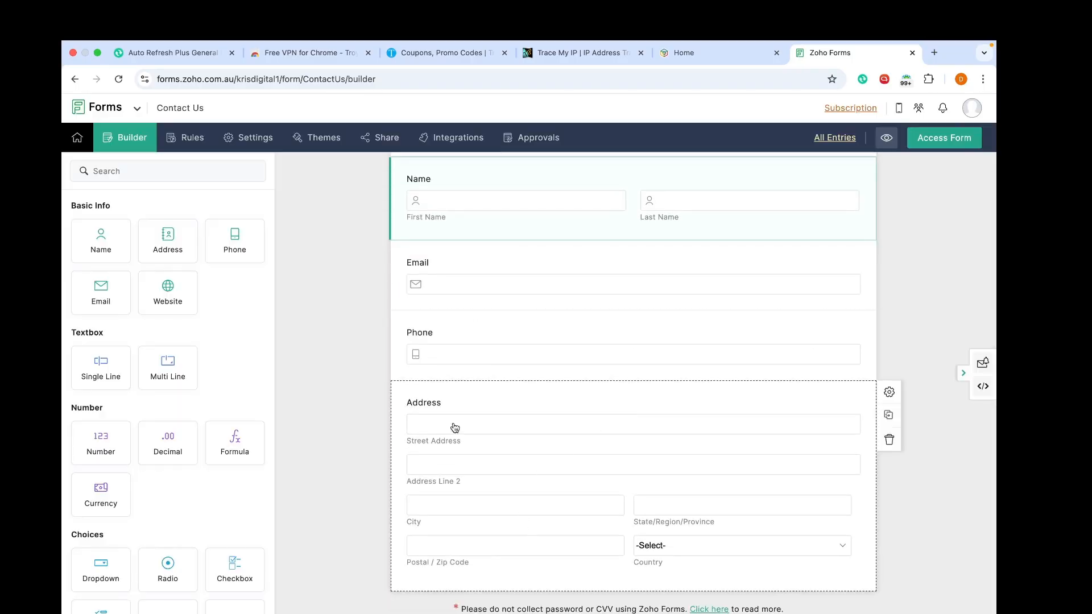
pyautogui.moveTo(98, 377); pyautogui.dragTo(537, 343)
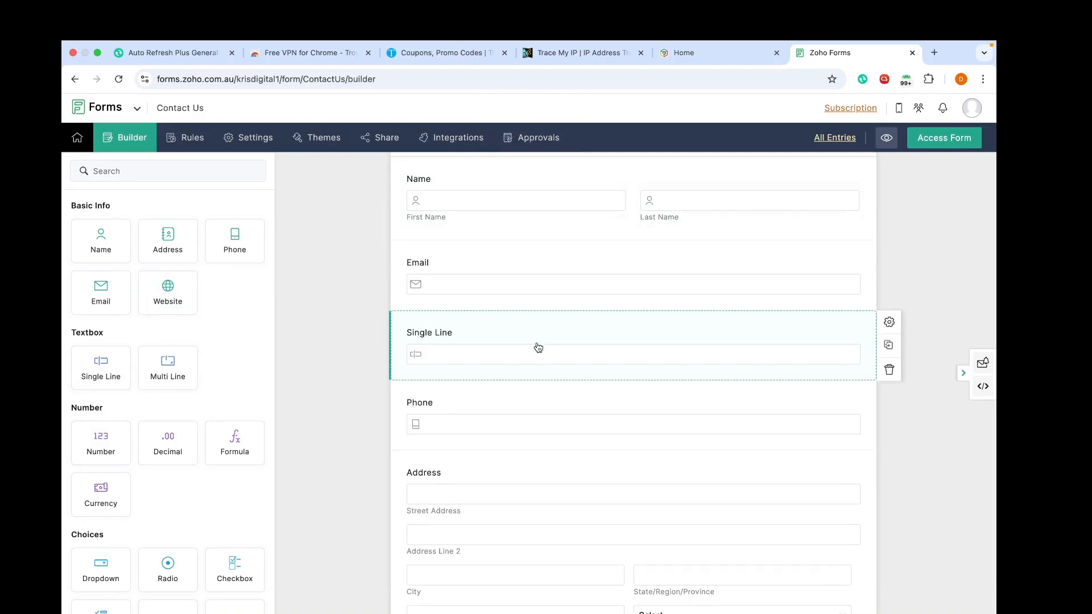
# Step: Label the new field 'What's your interest?' with instructions to specify the Zoho apps
pyautogui.click(538, 348)
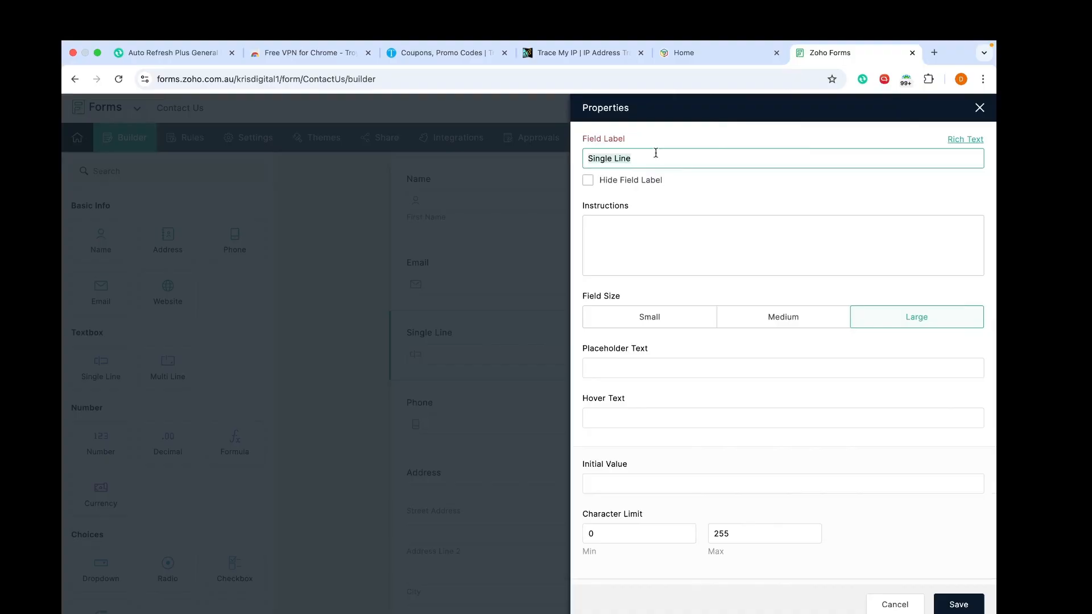
pyautogui.write('Whar')
pyautogui.write("'s your ")
pyautogui.write('interest')
pyautogui.write('?')
pyautogui.click(702, 241)
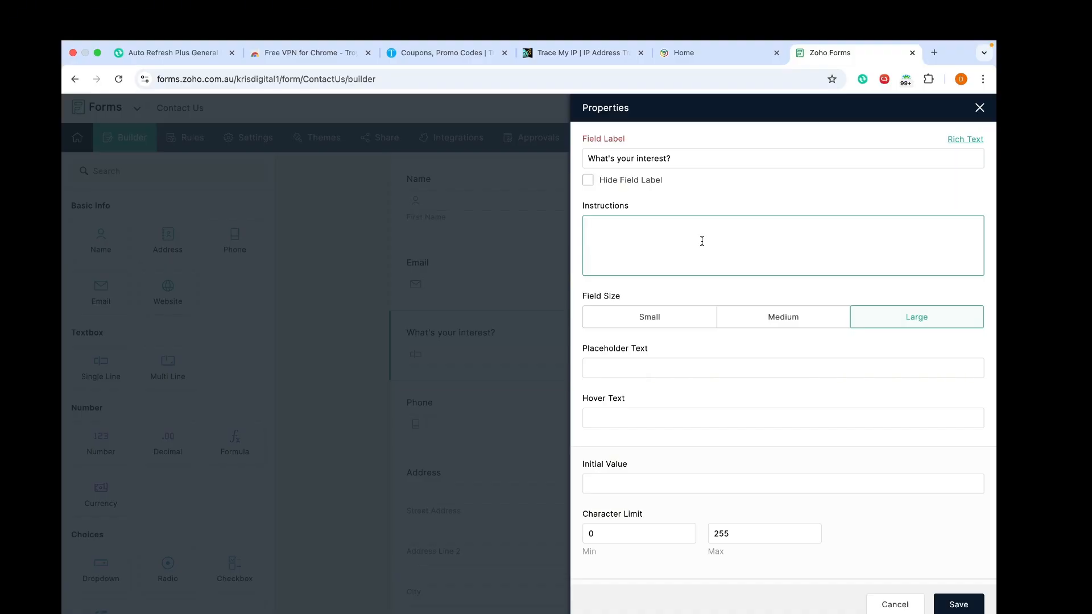
pyautogui.write('Let us know your interest ')
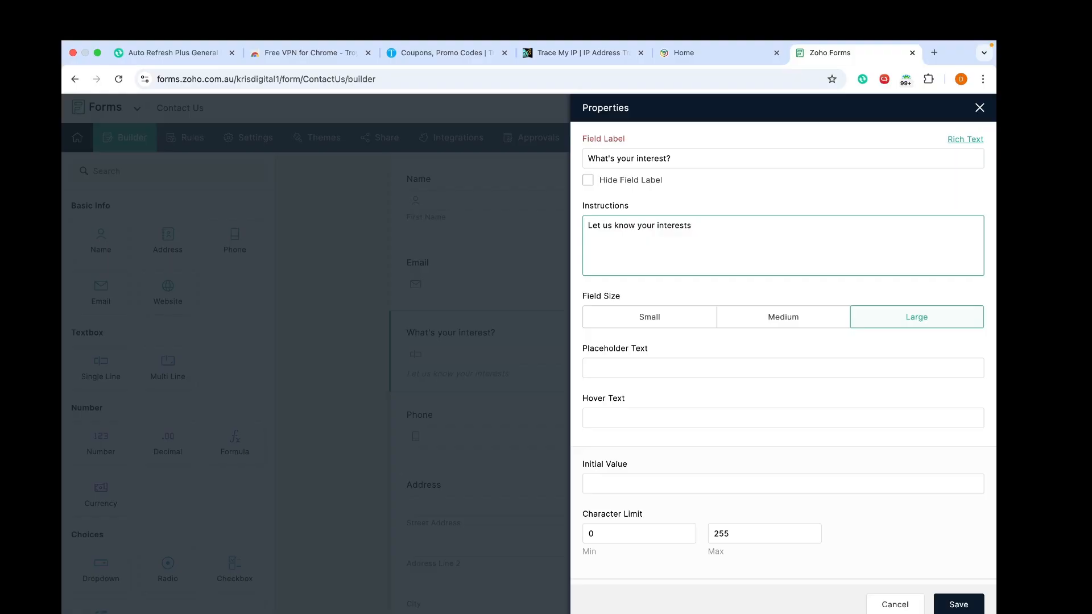
pyautogui.write(' in Zoho apps. Plkease')
pyautogui.press('BackSpace')
pyautogui.press('BackSpace')
pyautogui.press('BackSpace')
pyautogui.press('BackSpace')
pyautogui.press('BackSpace')
pyautogui.press('BackSpace')
pyautogui.write('ease specify the apps ')
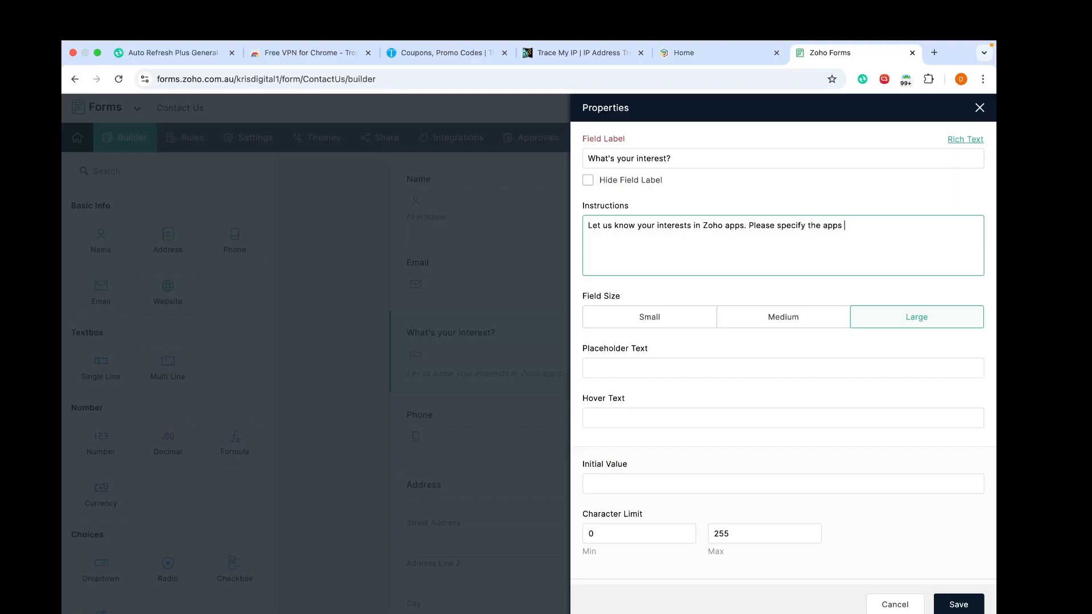
pyautogui.write('in Zoho.')
pyautogui.click(965, 607)
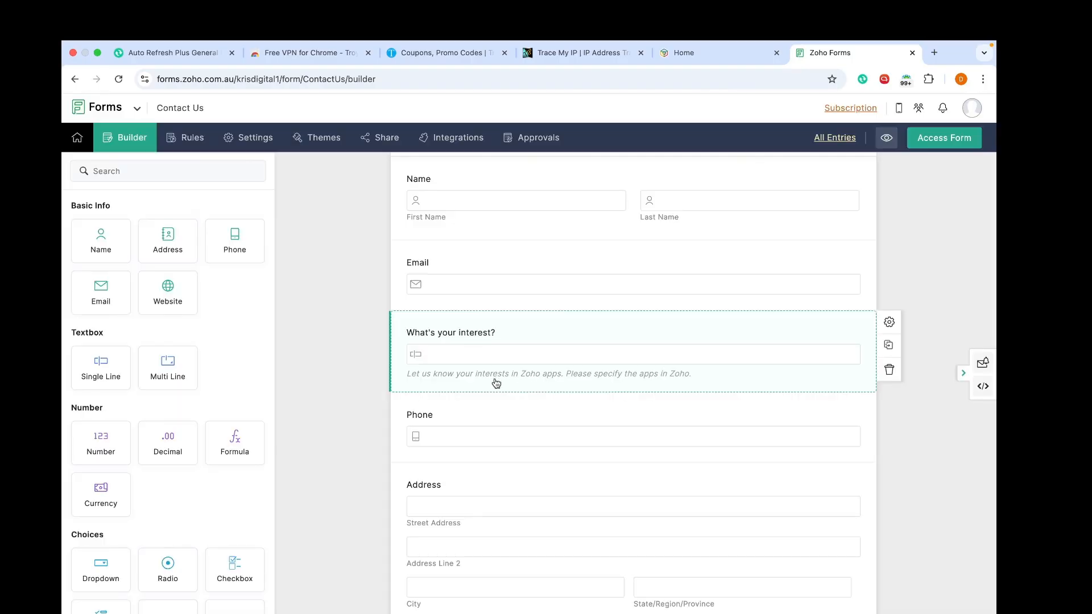
# Step: Set the field's placeholder text to 'Enter the Zoho apps' and save it
pyautogui.click(502, 356)
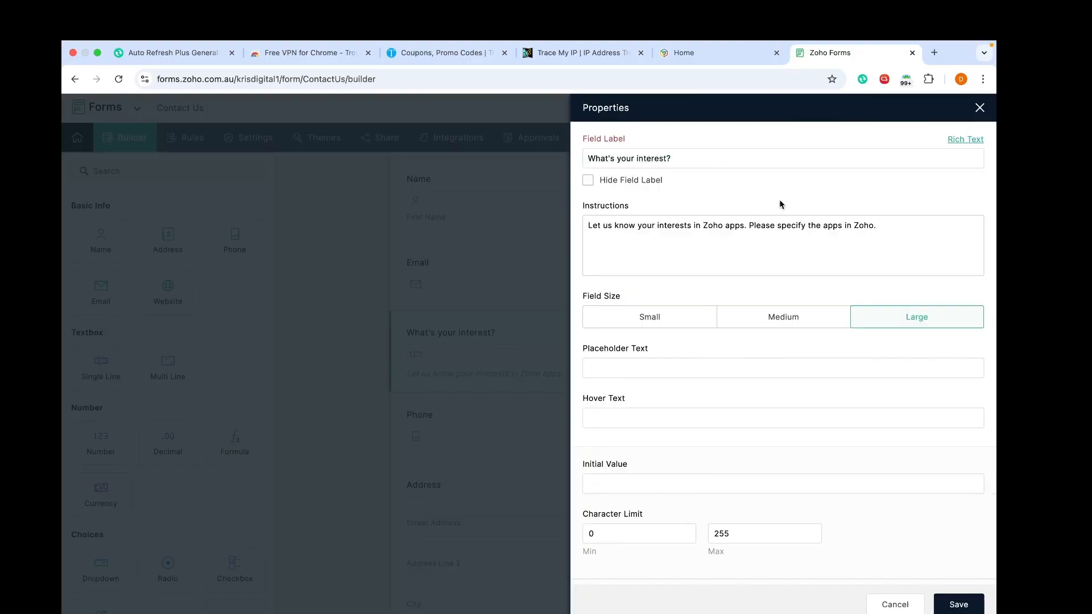
pyautogui.click(660, 369)
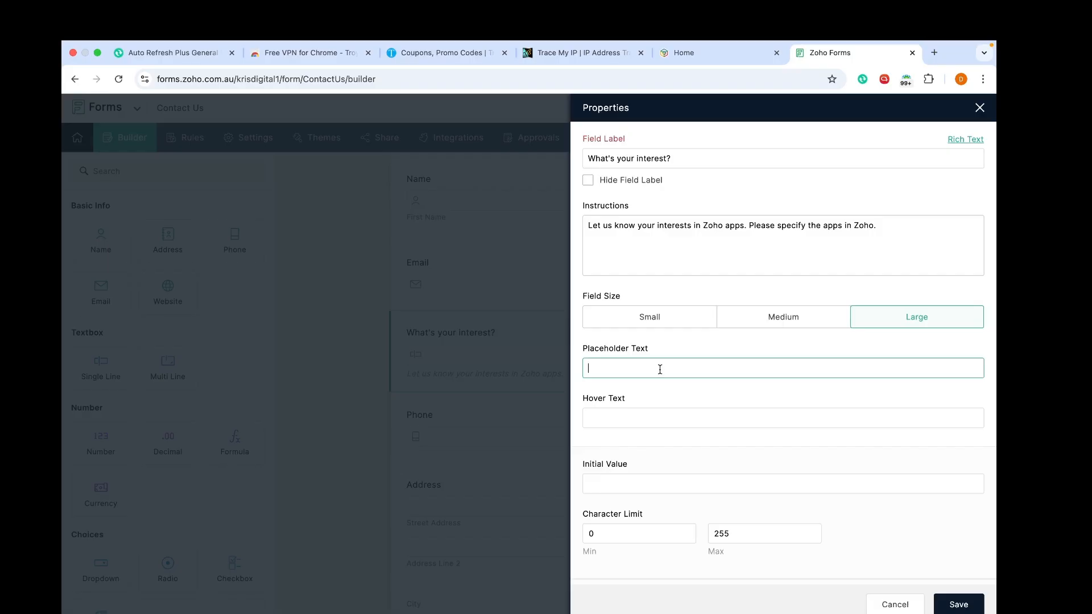
pyautogui.click(788, 250)
pyautogui.hotkey('ctrl', 'a')
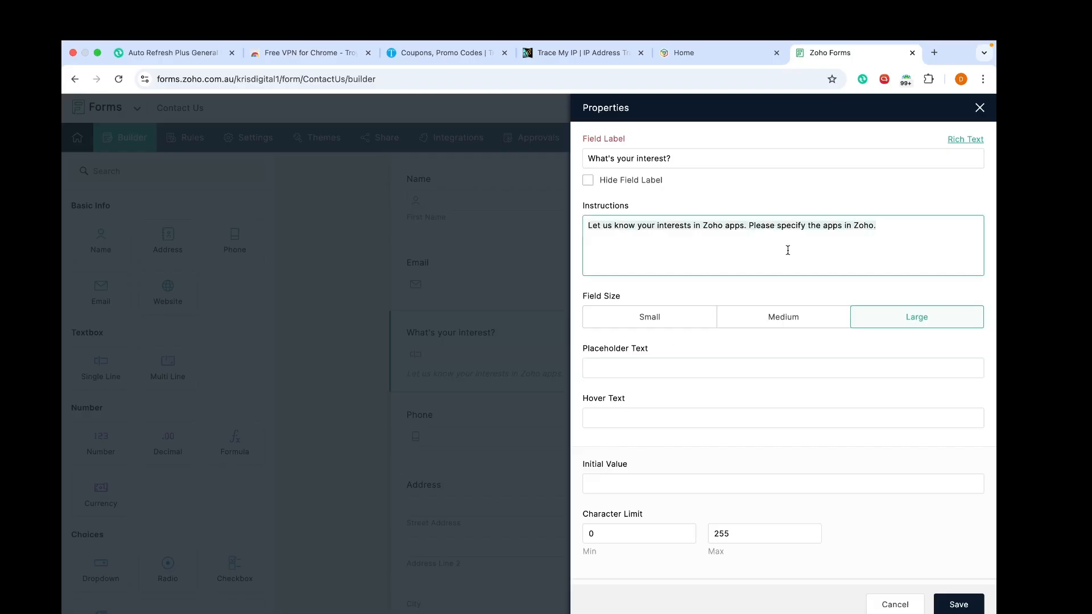
pyautogui.click(736, 354)
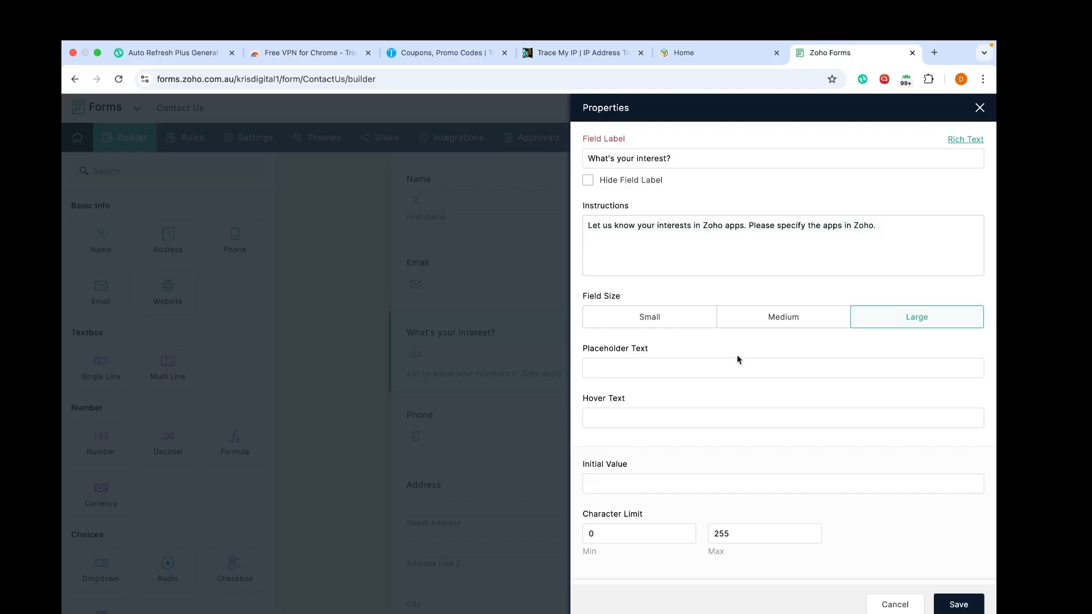
pyautogui.click(715, 371)
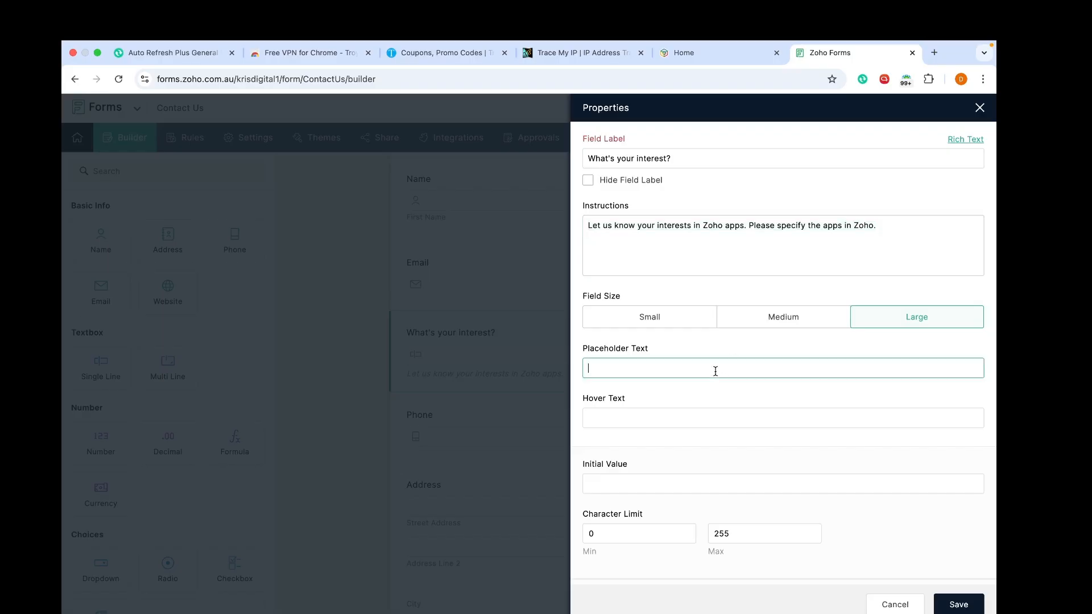
pyautogui.write('Enter')
pyautogui.write('you')
pyautogui.press('BackSpace')
pyautogui.press('BackSpace')
pyautogui.press('BackSpace')
pyautogui.write('the Zoho apps')
pyautogui.click(966, 606)
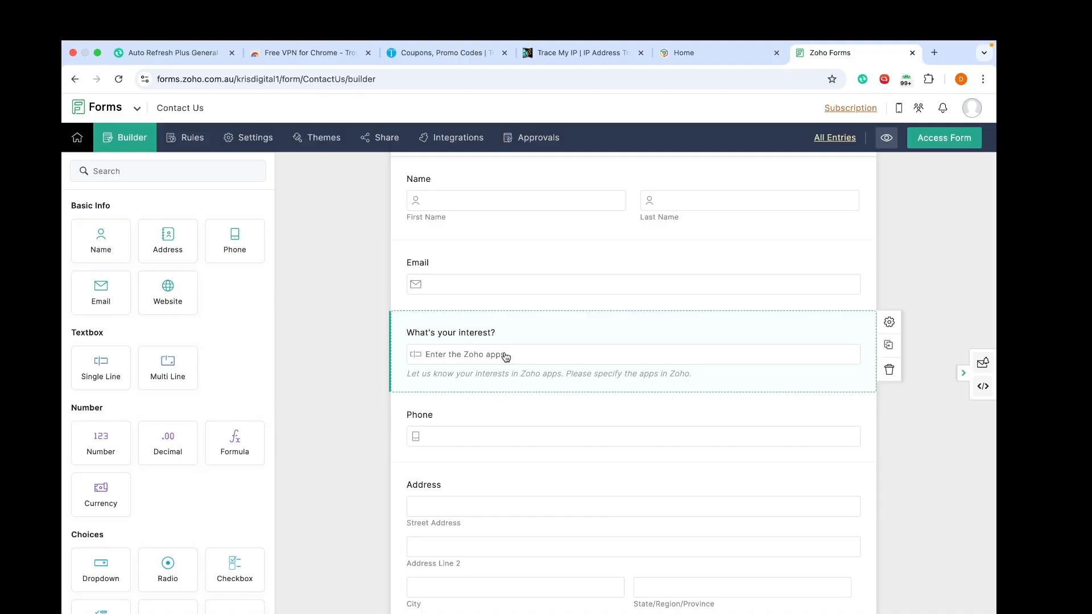
pyautogui.scroll(-1, 506, 355)
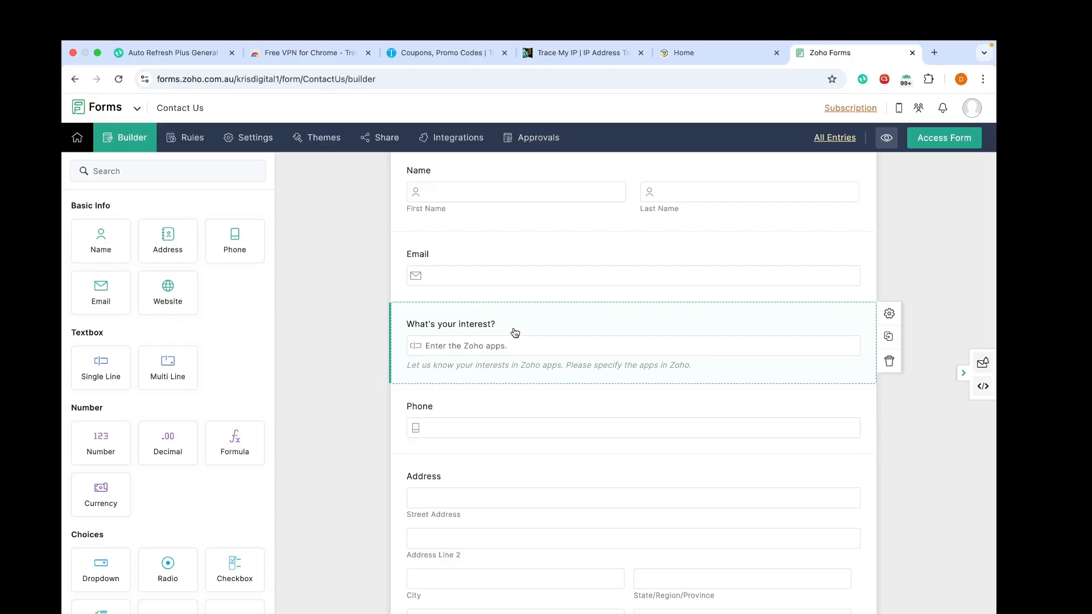
# Step: Give the interest field the initial value 'Interest' and save it
pyautogui.click(514, 333)
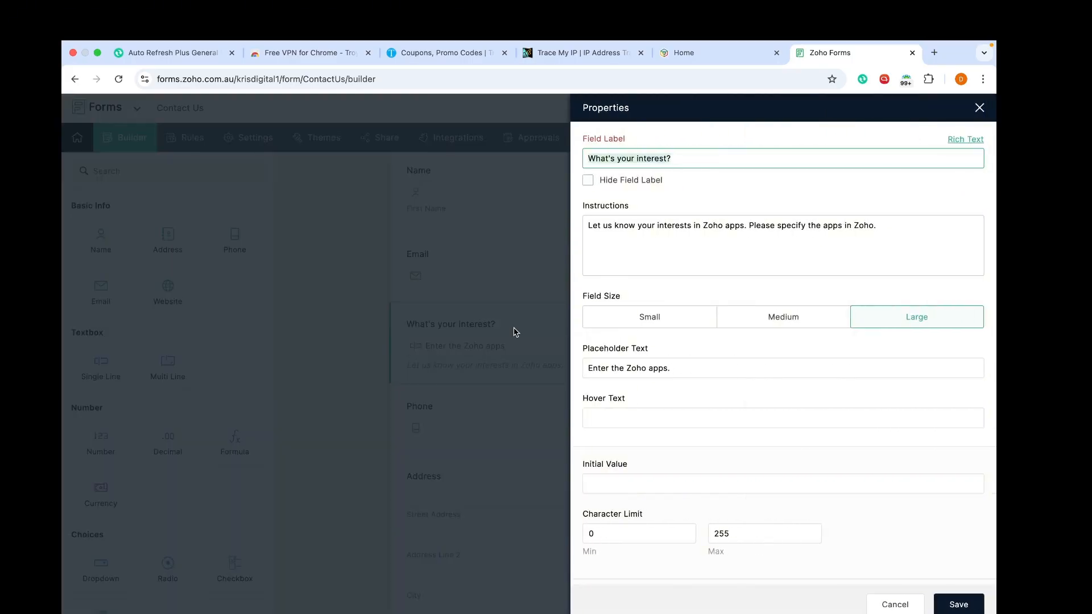
pyautogui.scroll(-3, 715, 448)
pyautogui.scroll(-2, 715, 446)
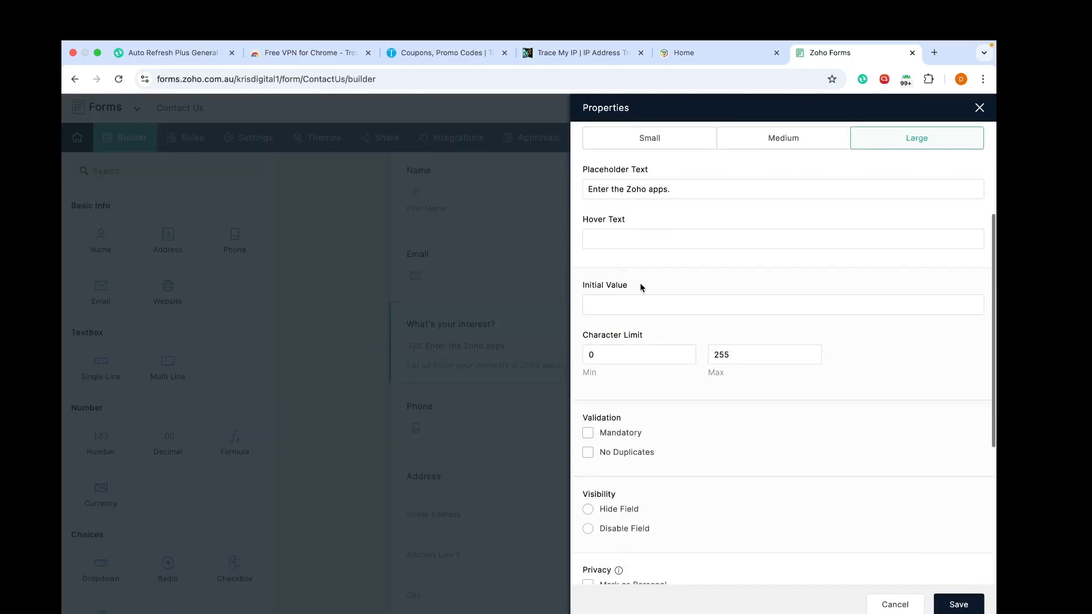
pyautogui.click(635, 301)
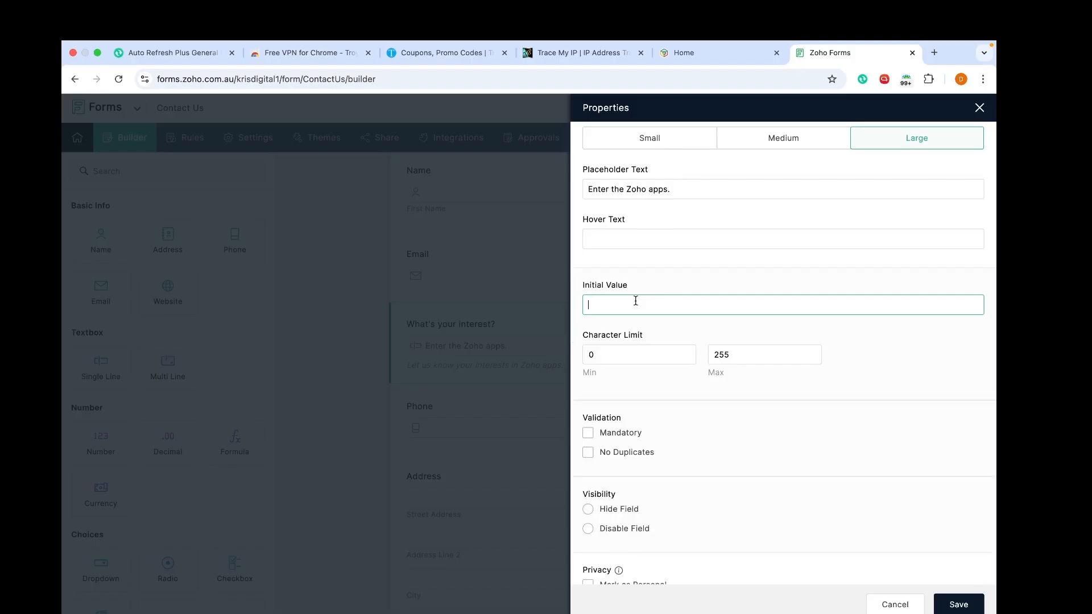
pyautogui.write('Interest')
pyautogui.click(965, 600)
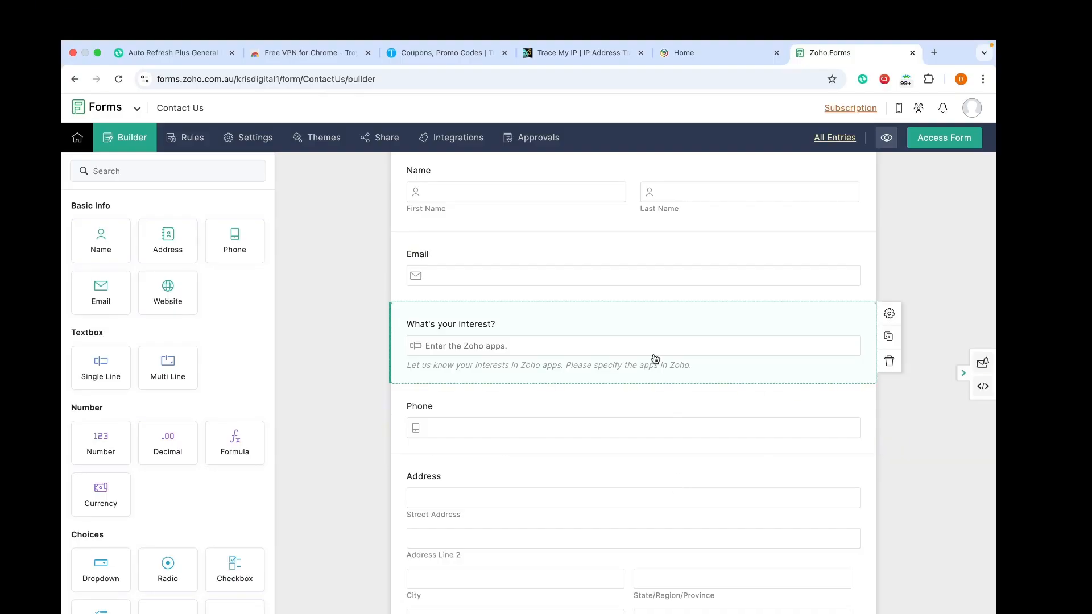
# Step: Delete the interest field's placeholder text, save, and view the live Contact Us form
pyautogui.click(600, 354)
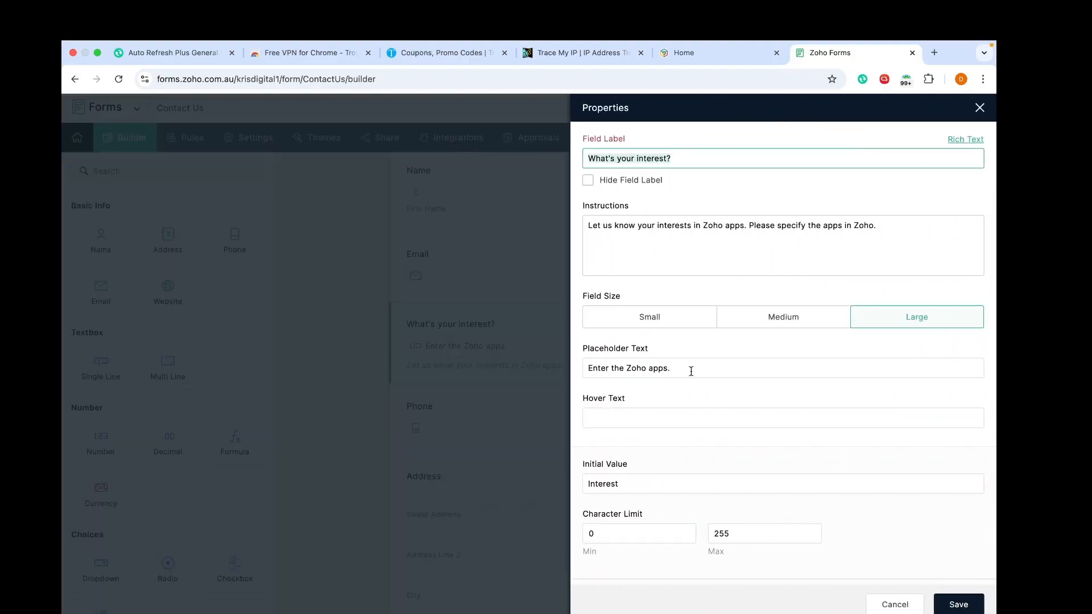
pyautogui.moveTo(689, 370); pyautogui.dragTo(548, 370)
pyautogui.press('BackSpace')
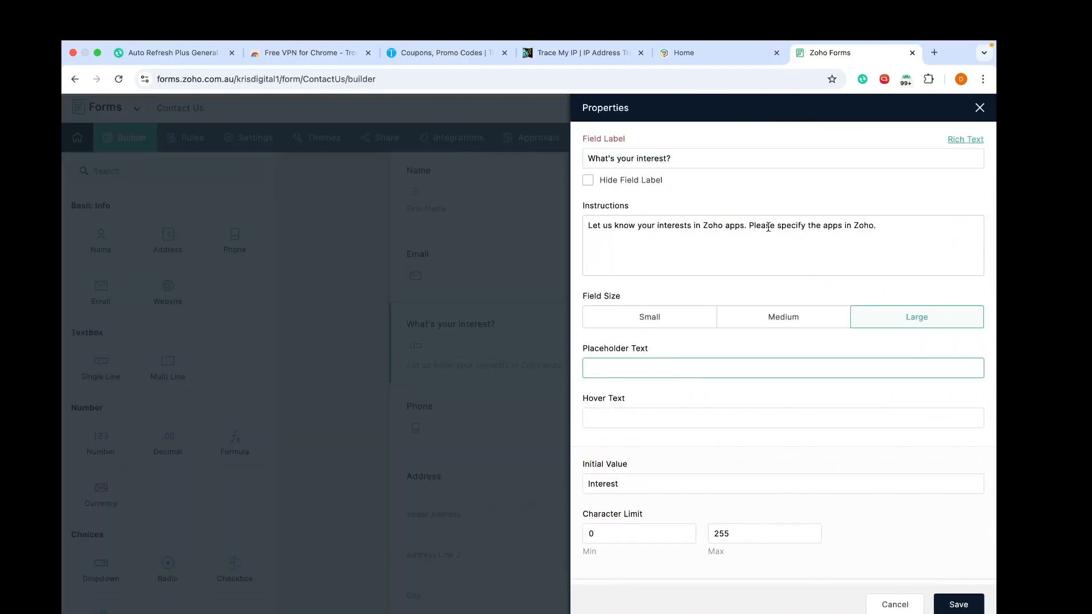
pyautogui.click(958, 603)
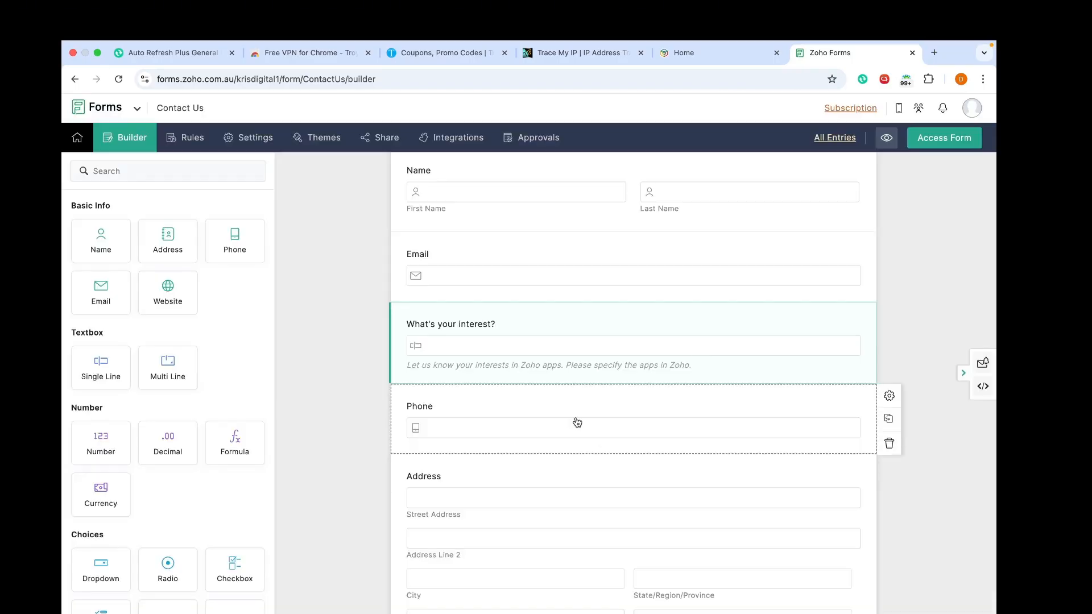
pyautogui.click(946, 142)
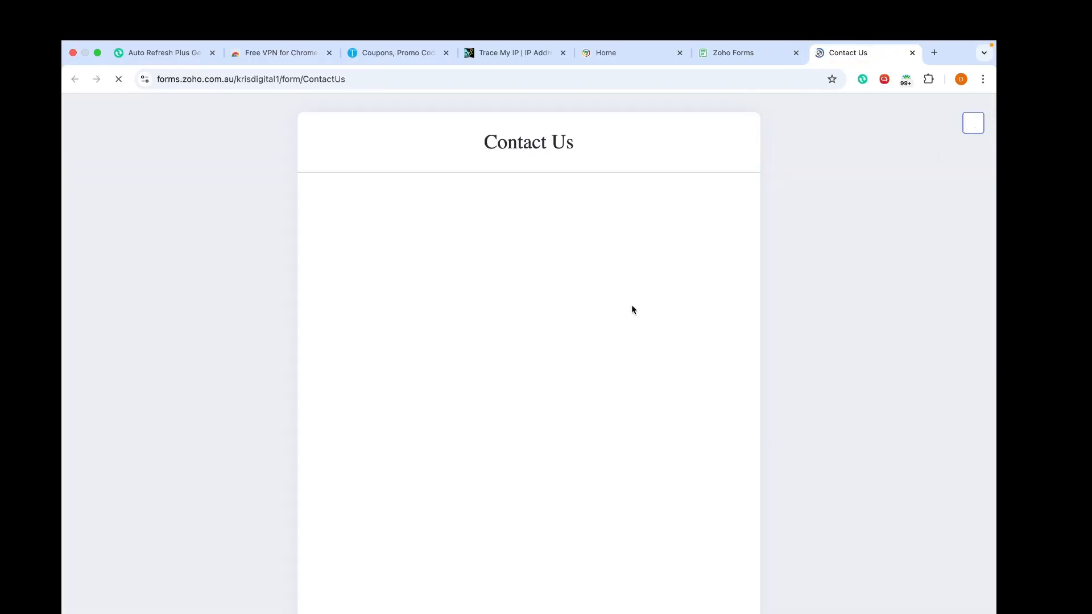
# Step: Check the prefilled Interest box on the live form, then return to the form builder
pyautogui.scroll(-2, 622, 413)
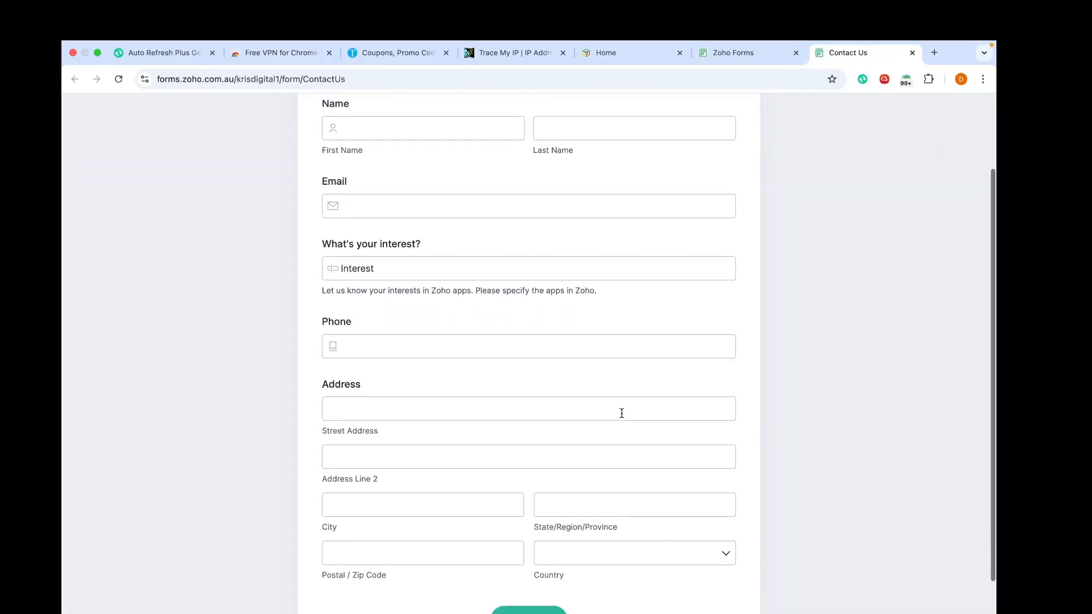
pyautogui.click(387, 267)
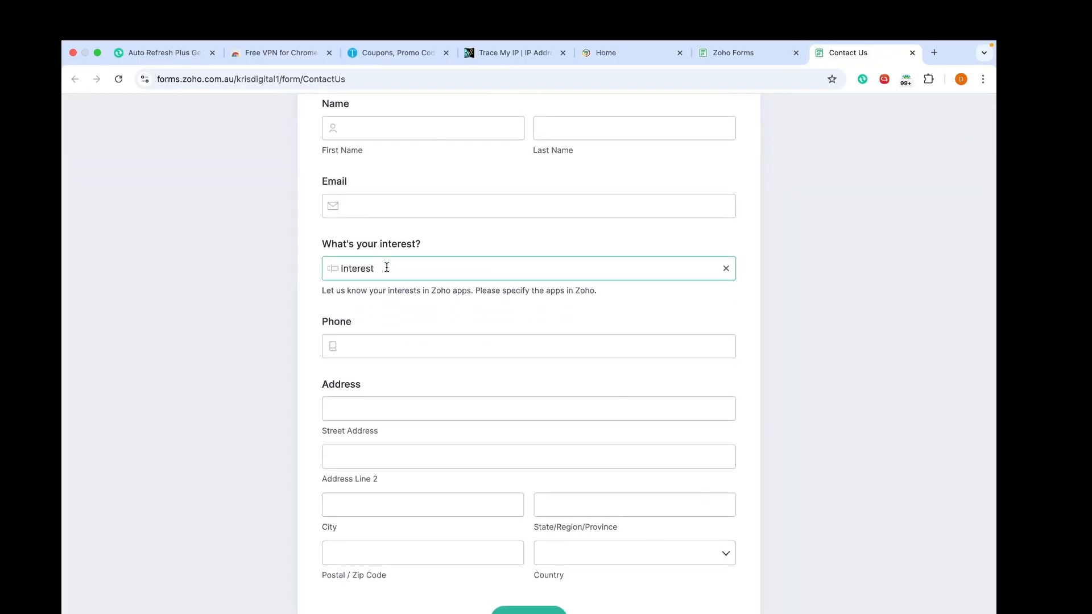
pyautogui.click(414, 281)
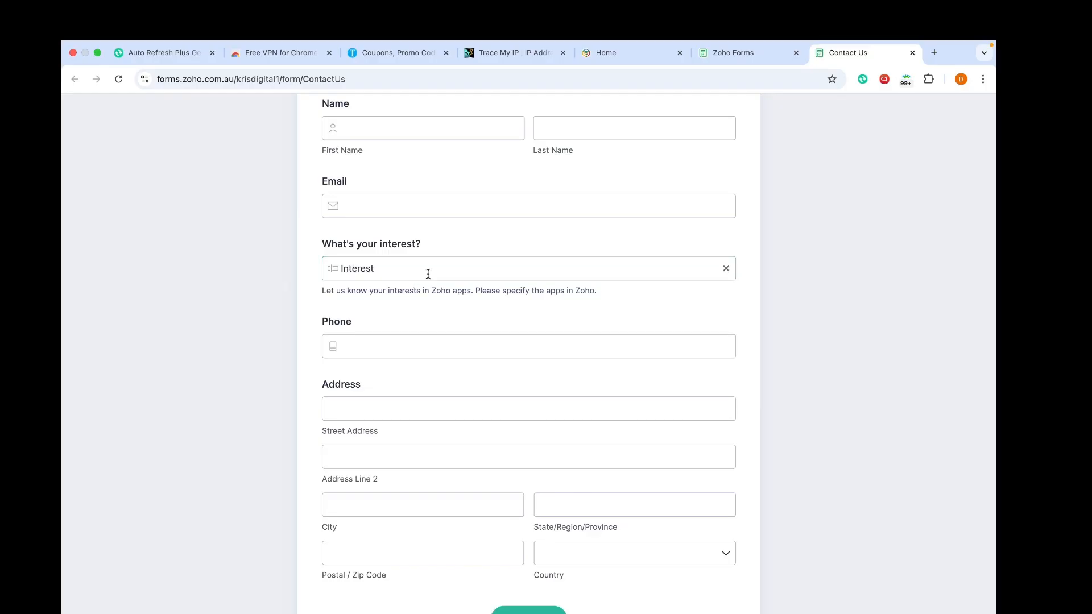
pyautogui.click(725, 53)
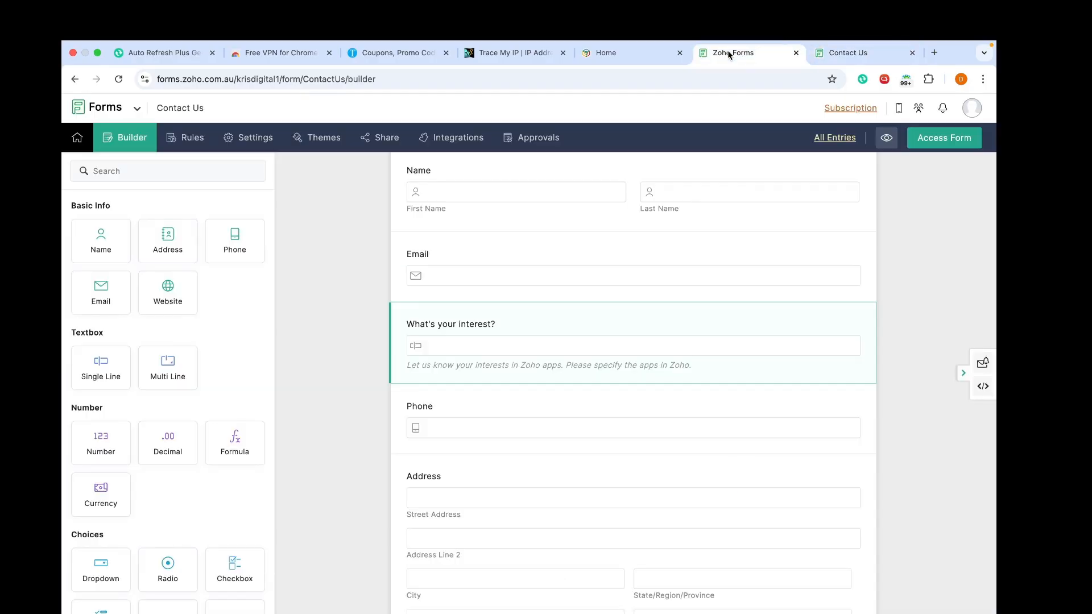
pyautogui.click(612, 337)
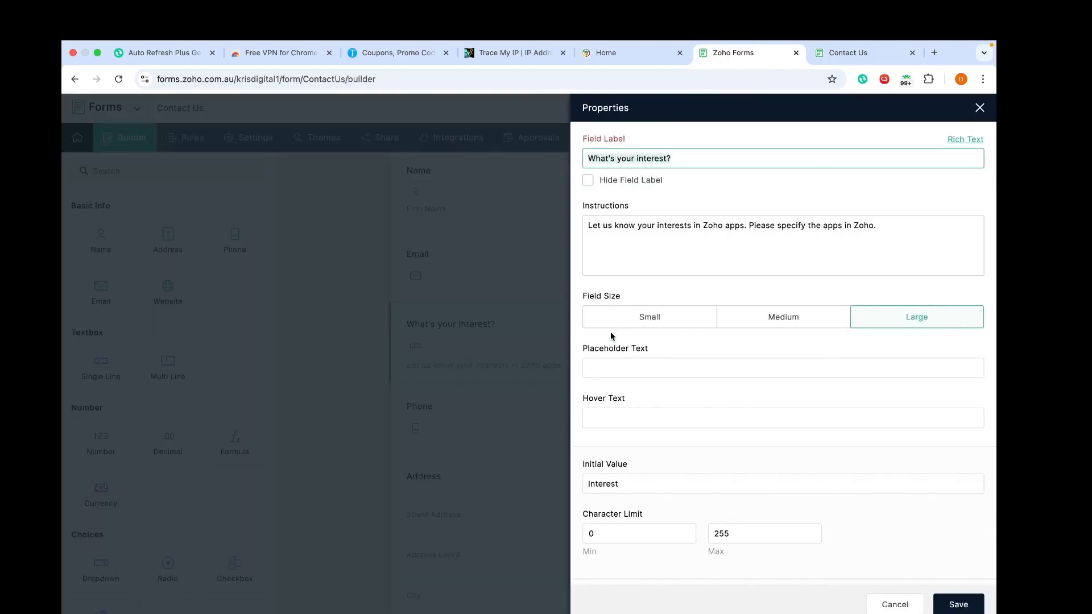
pyautogui.scroll(-2, 611, 335)
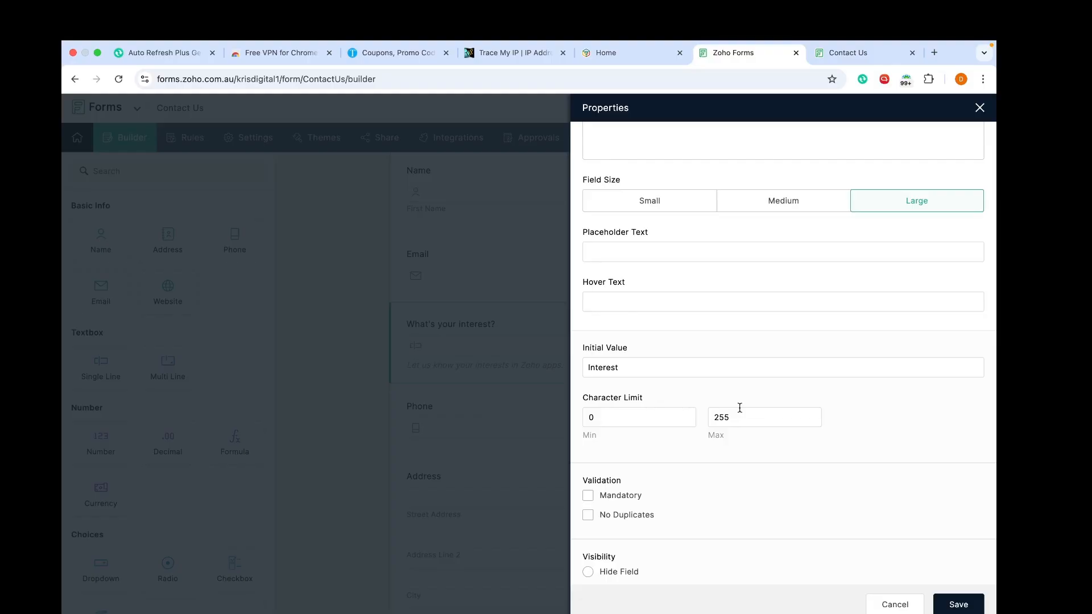
pyautogui.click(951, 606)
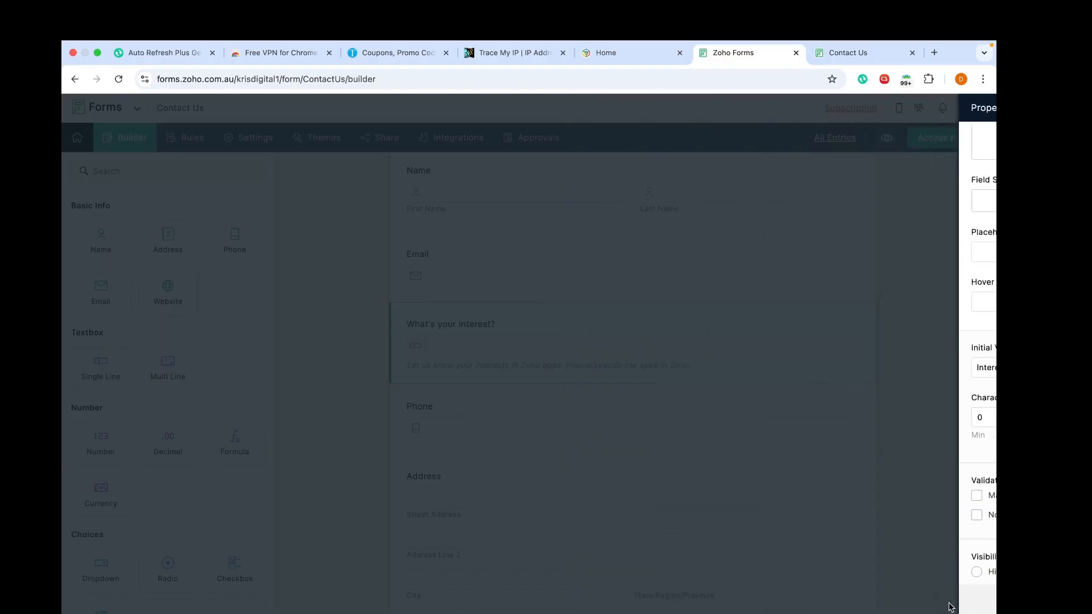
pyautogui.scroll(-2, 592, 452)
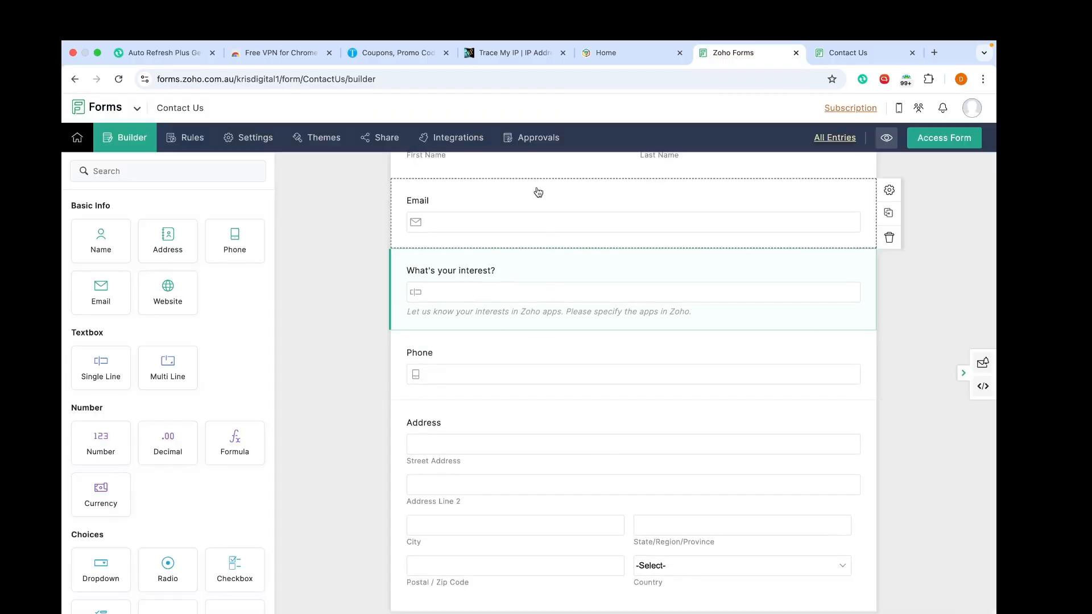
pyautogui.scroll(4, 536, 190)
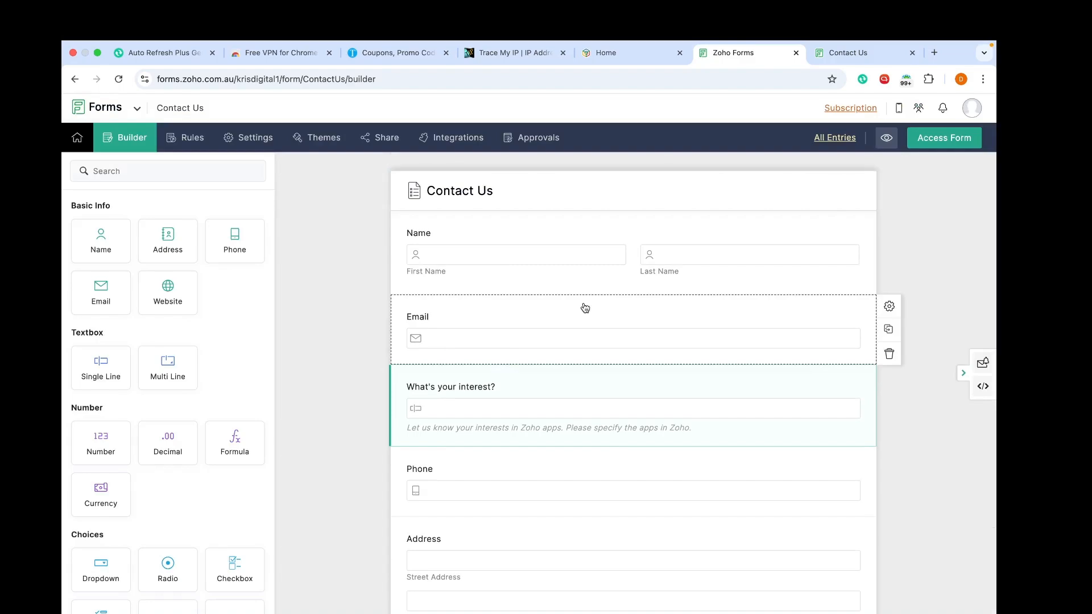
# Step: Glance at Form Properties without changes, then bring up the Email field's settings
pyautogui.click(518, 199)
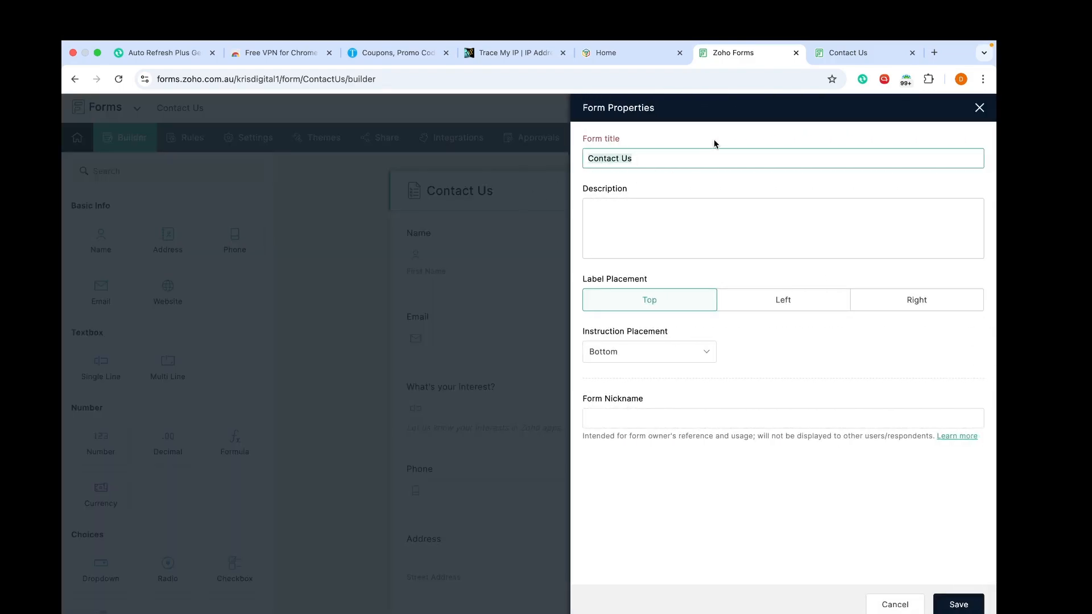
pyautogui.click(979, 107)
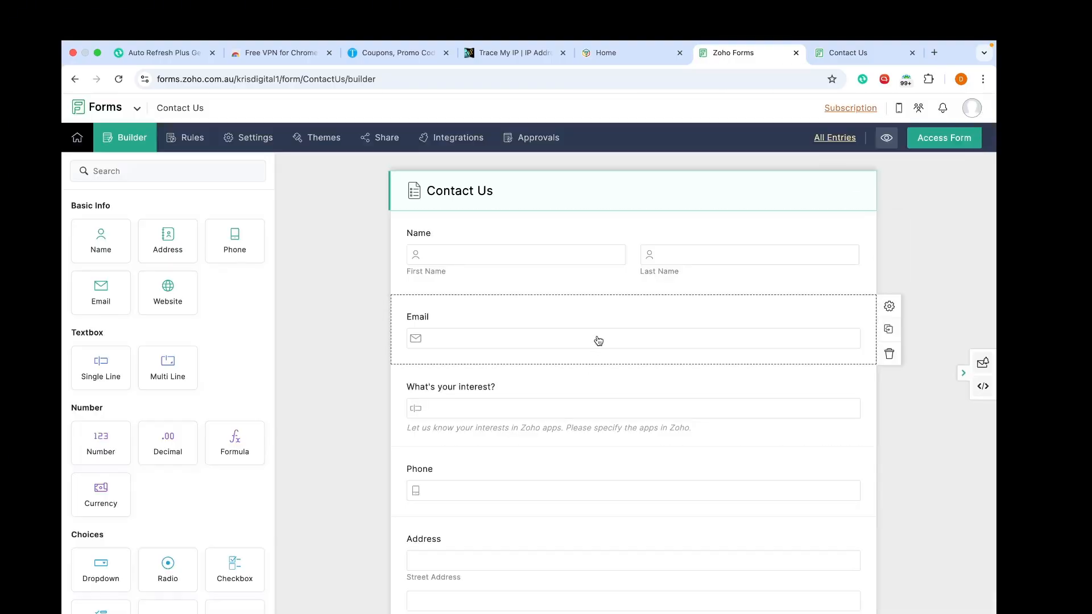
pyautogui.click(453, 320)
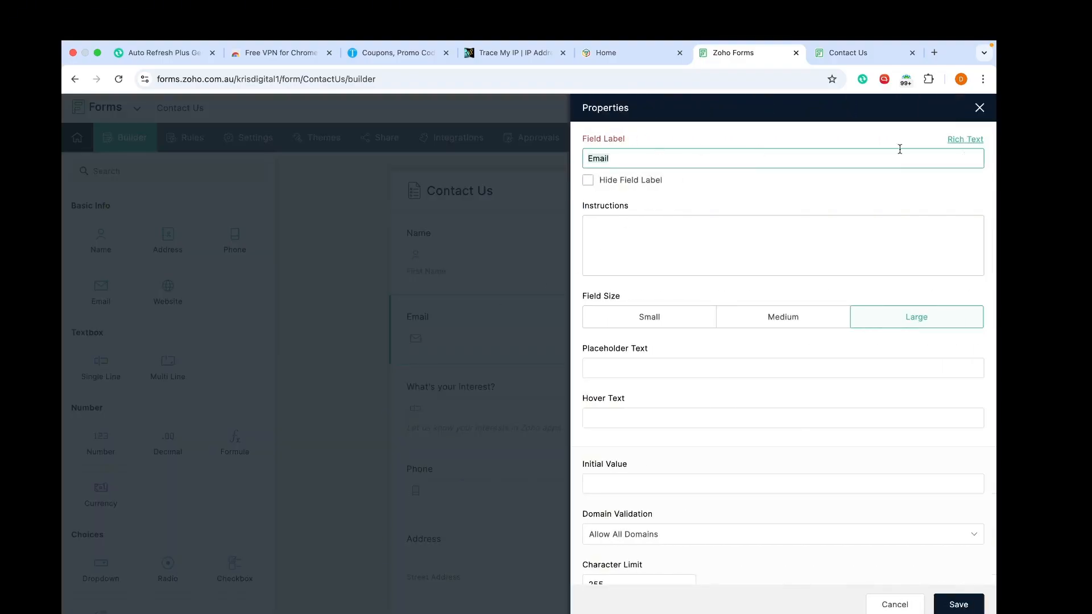
# Step: Try bold, italic and underline on the Email label in rich text, then undo each
pyautogui.click(960, 140)
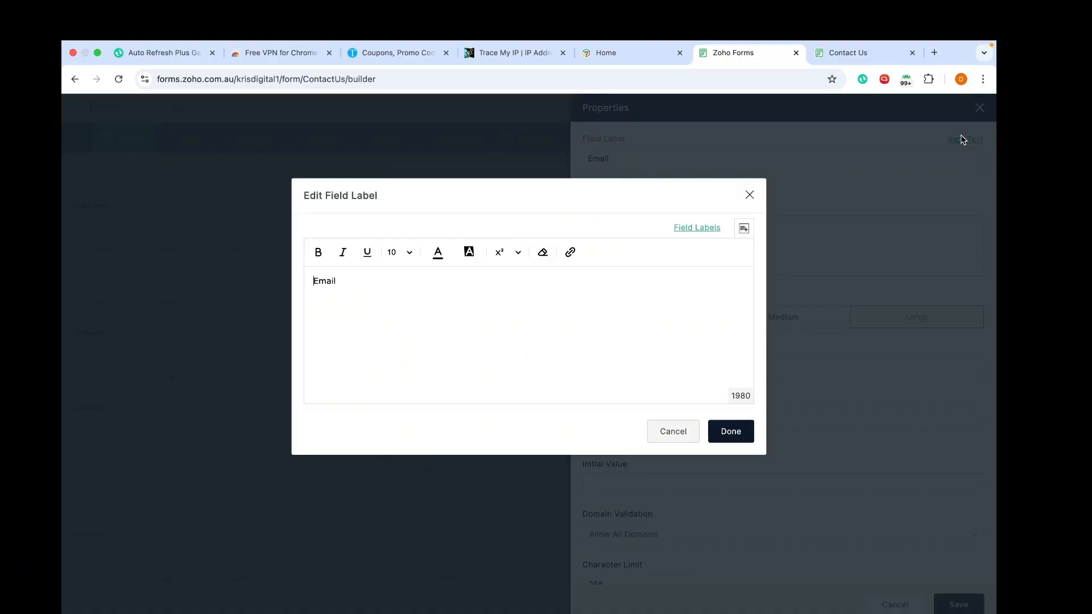
pyautogui.tripleClick(364, 292)
pyautogui.click(319, 252)
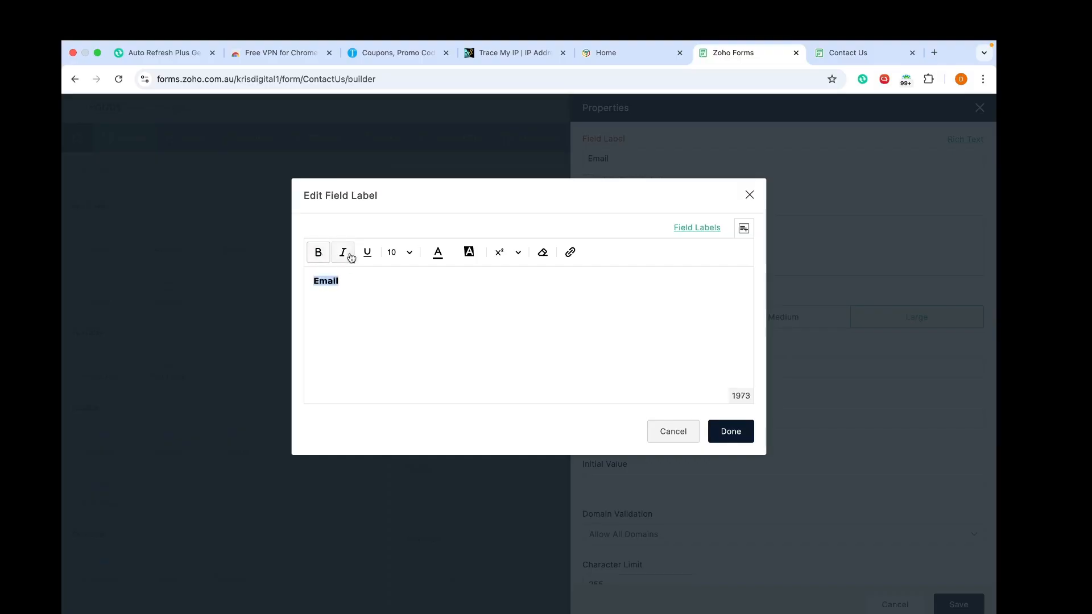
pyautogui.click(350, 257)
pyautogui.click(371, 258)
pyautogui.click(371, 259)
pyautogui.click(342, 257)
pyautogui.click(313, 259)
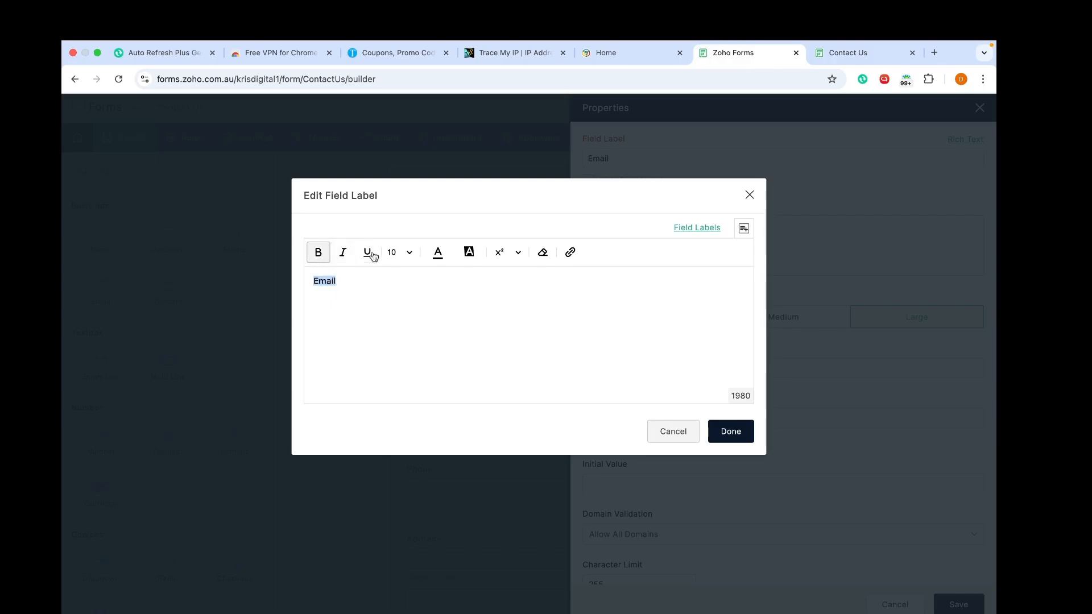
# Step: Try font size, text colour, a blue background and superscript on the label, then revert them
pyautogui.click(409, 253)
pyautogui.click(439, 254)
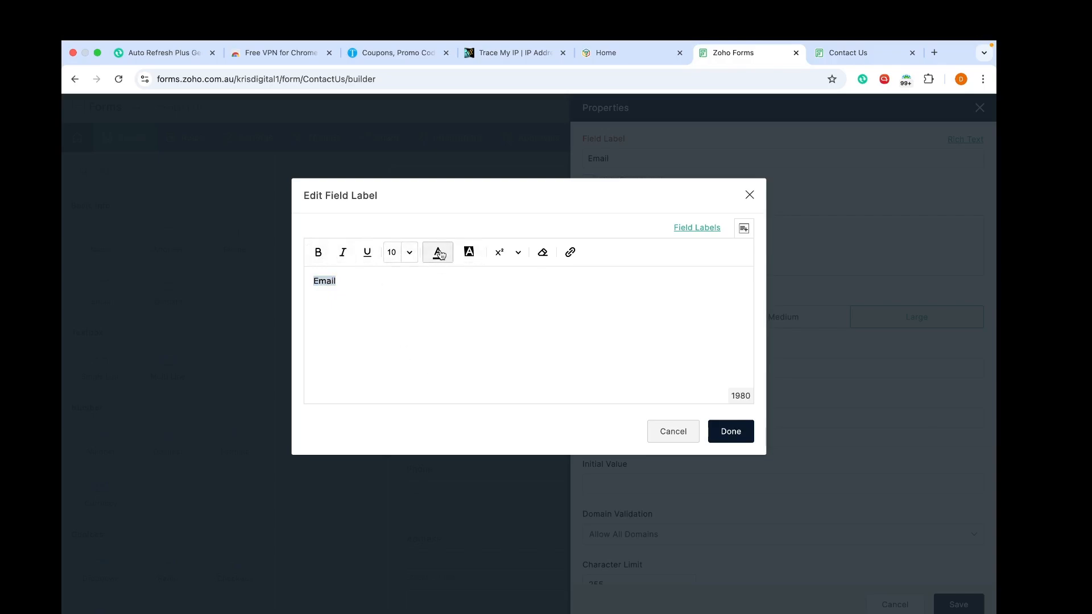
pyautogui.click(469, 250)
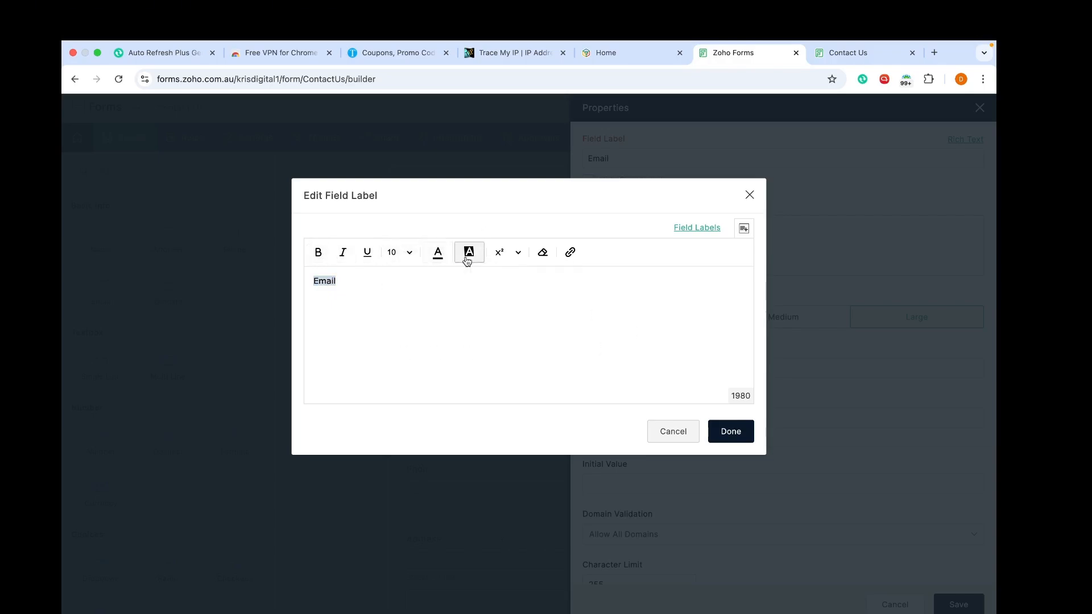
pyautogui.click(479, 329)
pyautogui.click(469, 251)
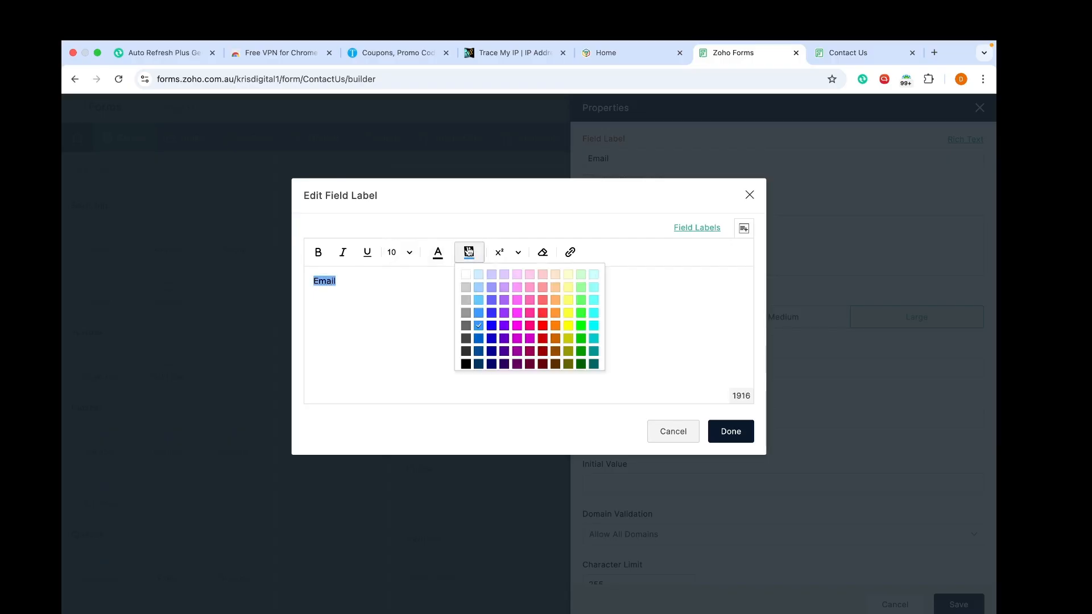
pyautogui.click(466, 275)
pyautogui.click(500, 252)
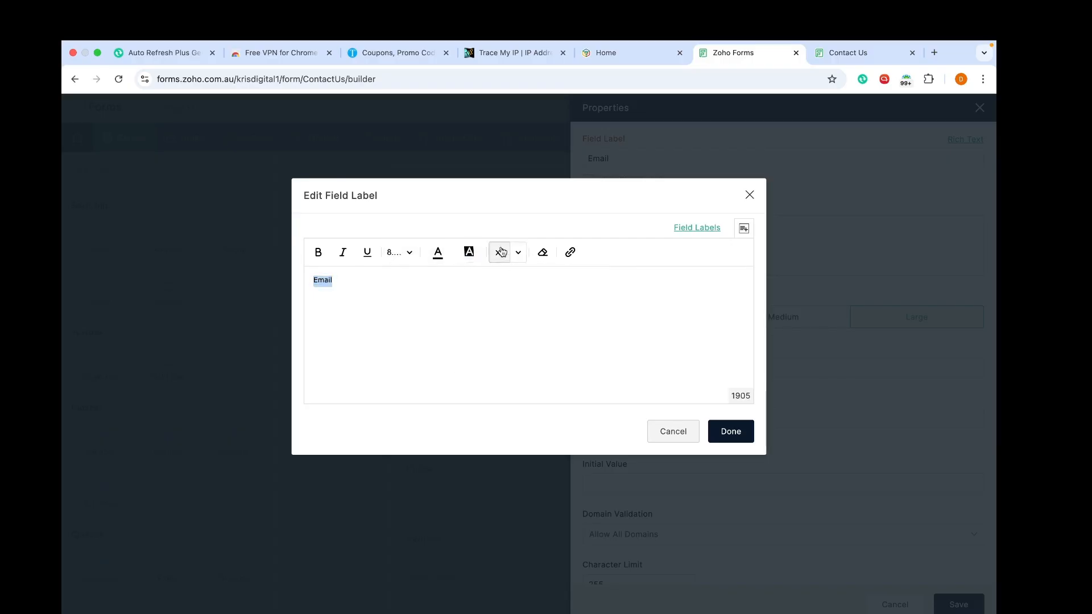
pyautogui.click(501, 252)
pyautogui.click(521, 250)
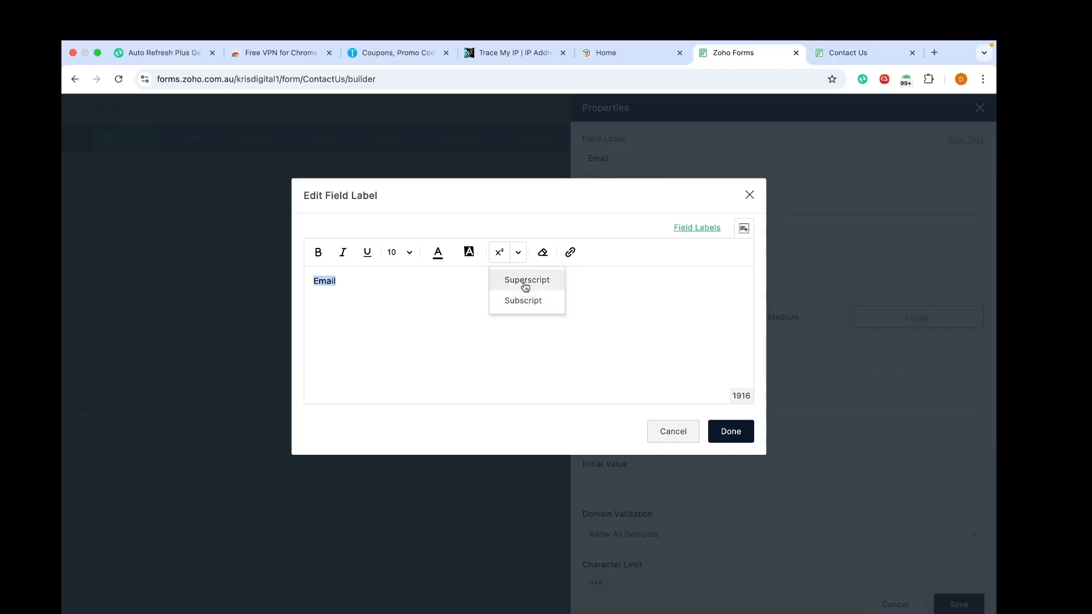
# Step: Discard the label formatting, save the Email field, and open What's your interest? settings
pyautogui.click(666, 433)
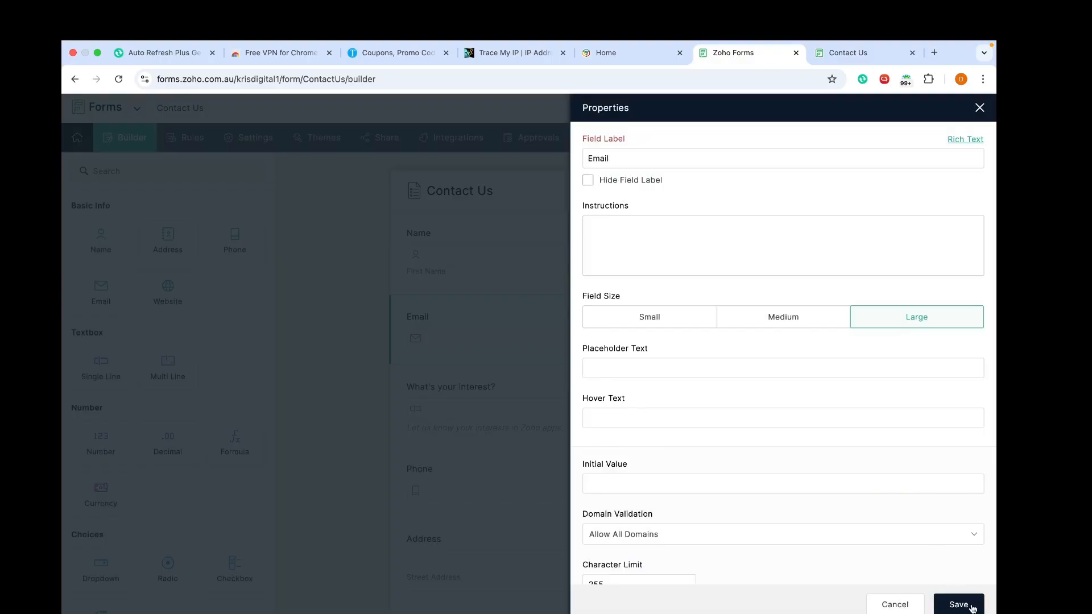
pyautogui.click(973, 603)
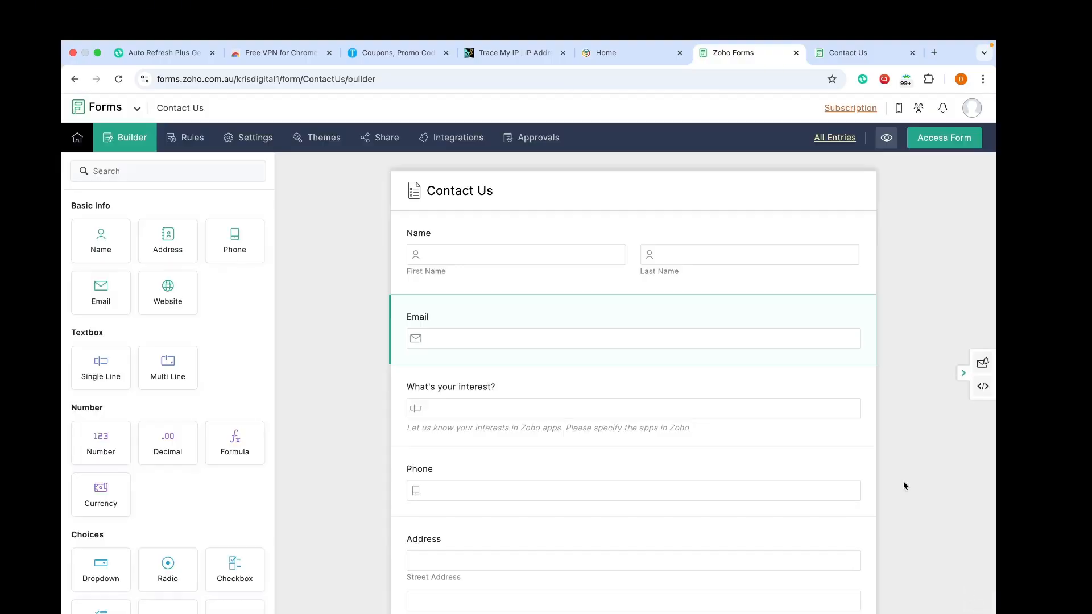
pyautogui.click(568, 407)
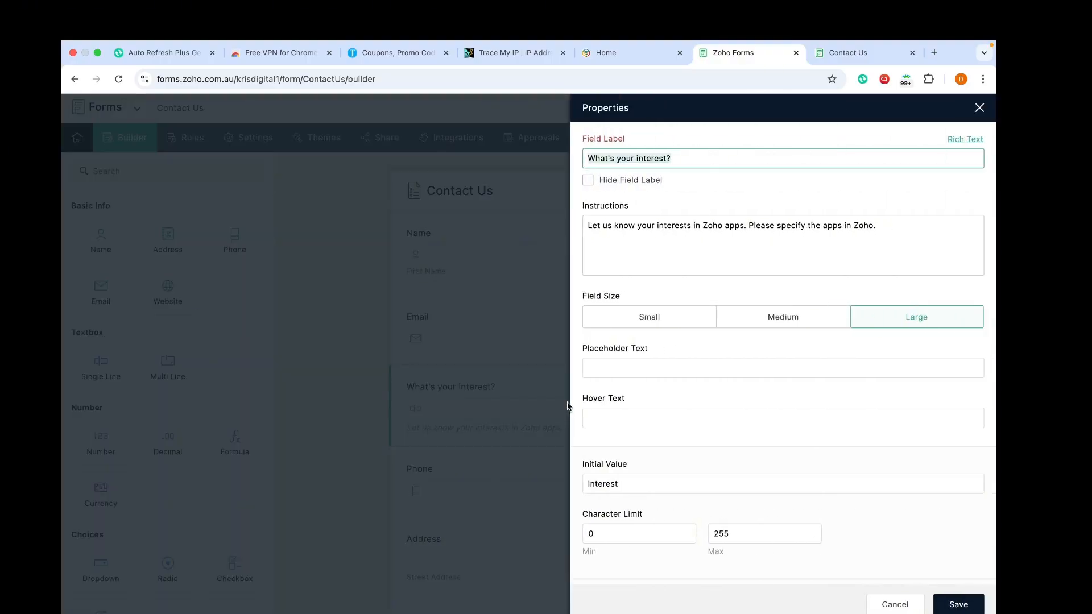
# Step: Cancel the Properties panel and drag the interest question below Address, after Name, Email, Phone
pyautogui.click(897, 602)
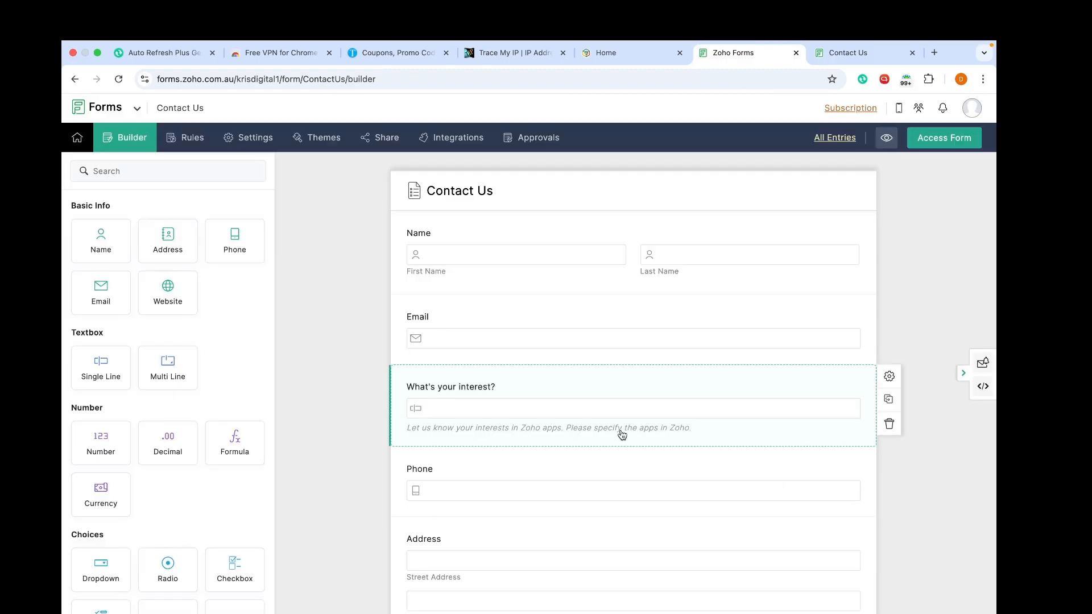
pyautogui.moveTo(625, 383); pyautogui.dragTo(565, 561)
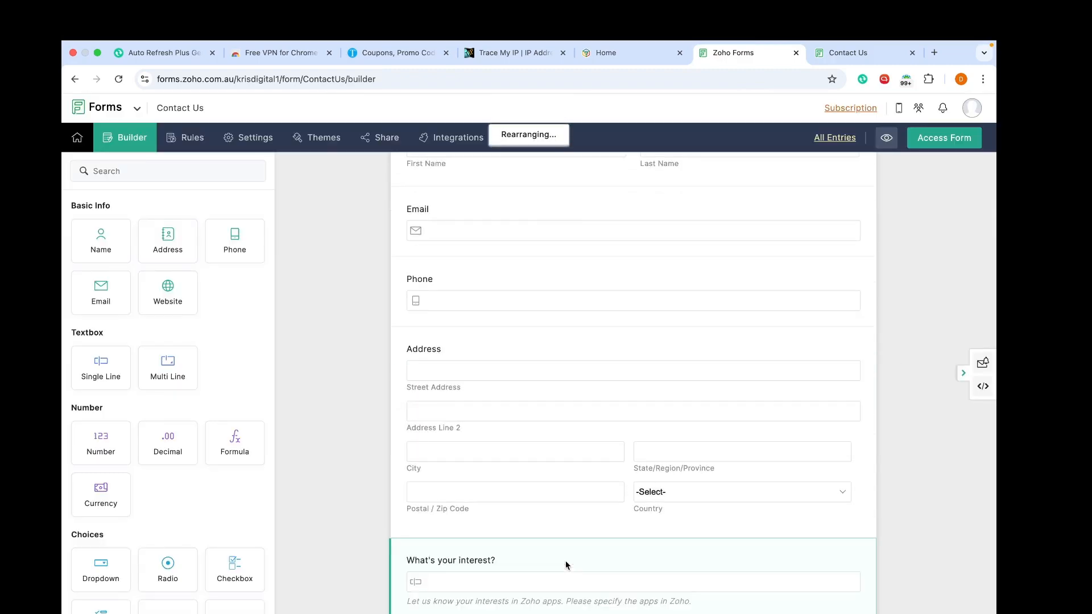
pyautogui.scroll(3, 608, 359)
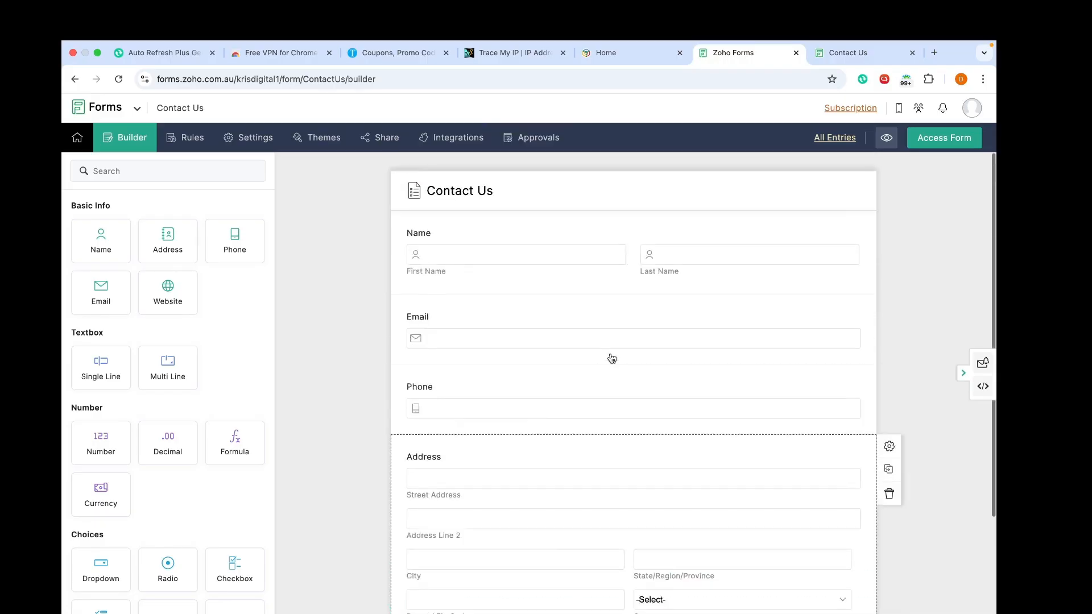
# Step: Browse the pre-built themes under Themes, then choose Create from Scratch
pyautogui.click(320, 142)
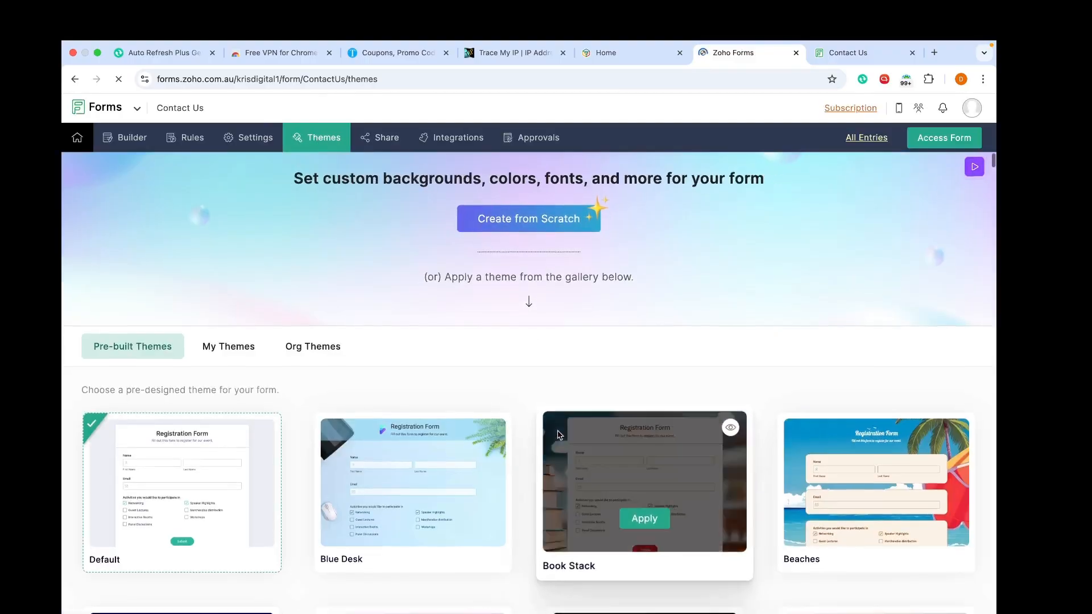
pyautogui.scroll(-10, 558, 432)
pyautogui.scroll(-15, 557, 435)
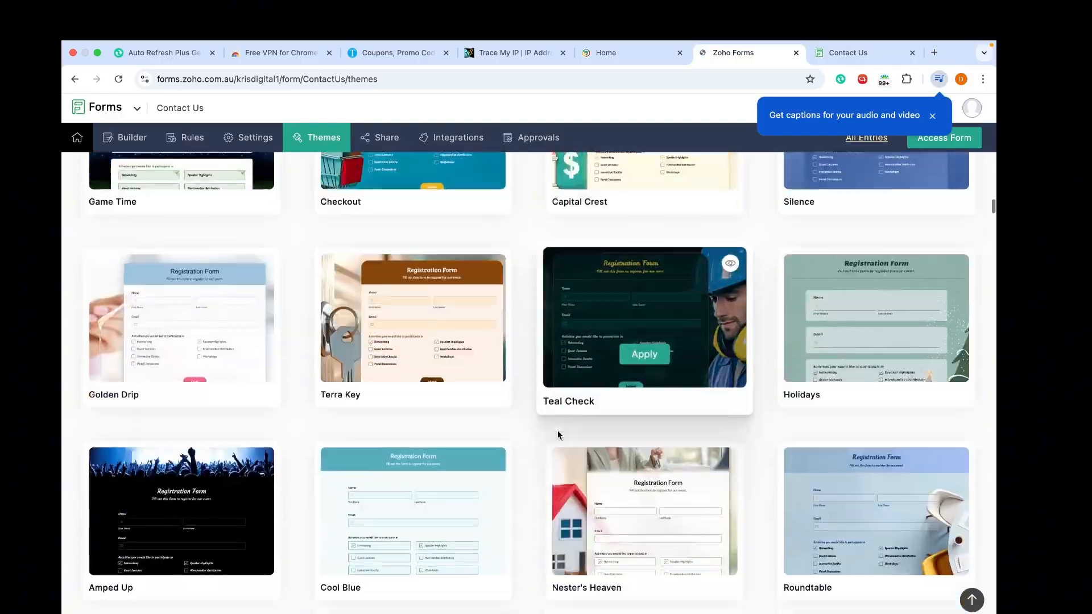
pyautogui.scroll(-10, 558, 435)
pyautogui.scroll(20, 558, 432)
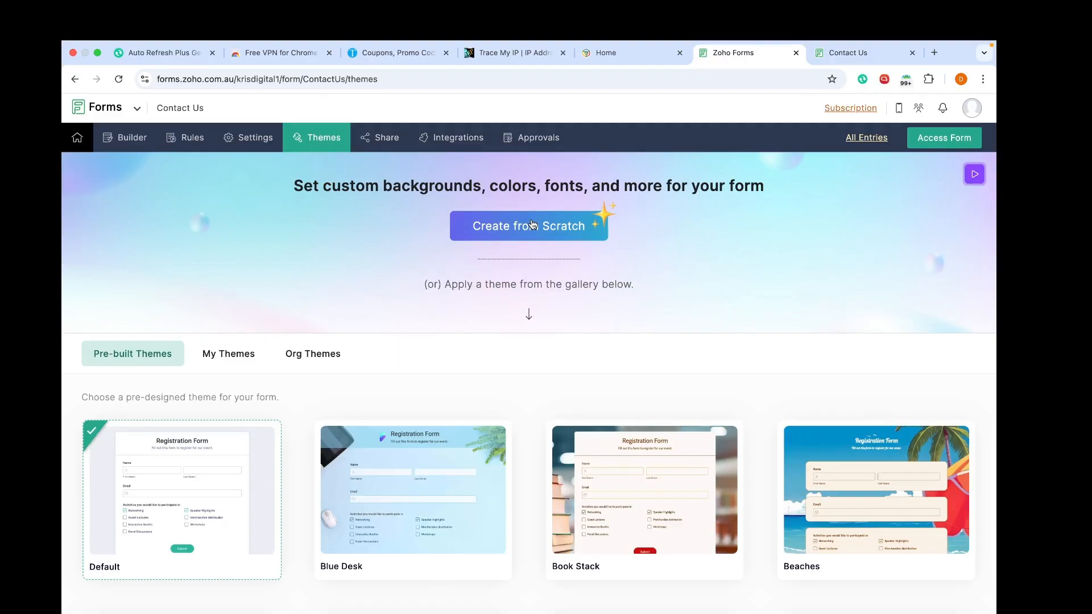
pyautogui.click(524, 233)
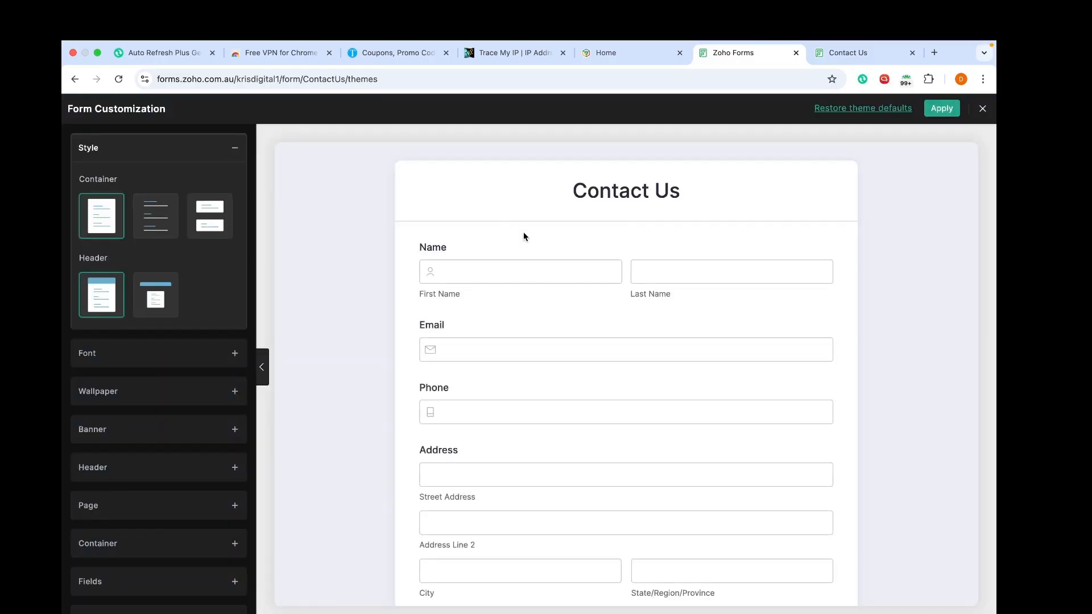
# Step: After trying transparent and white cards, choose the separate-cards container style
pyautogui.click(143, 222)
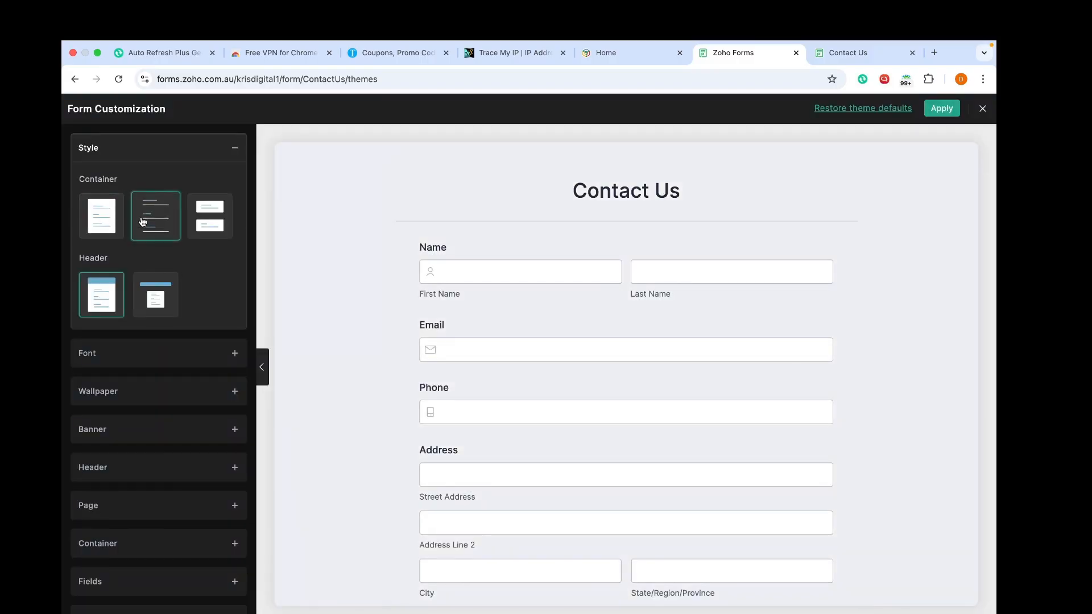
pyautogui.click(86, 222)
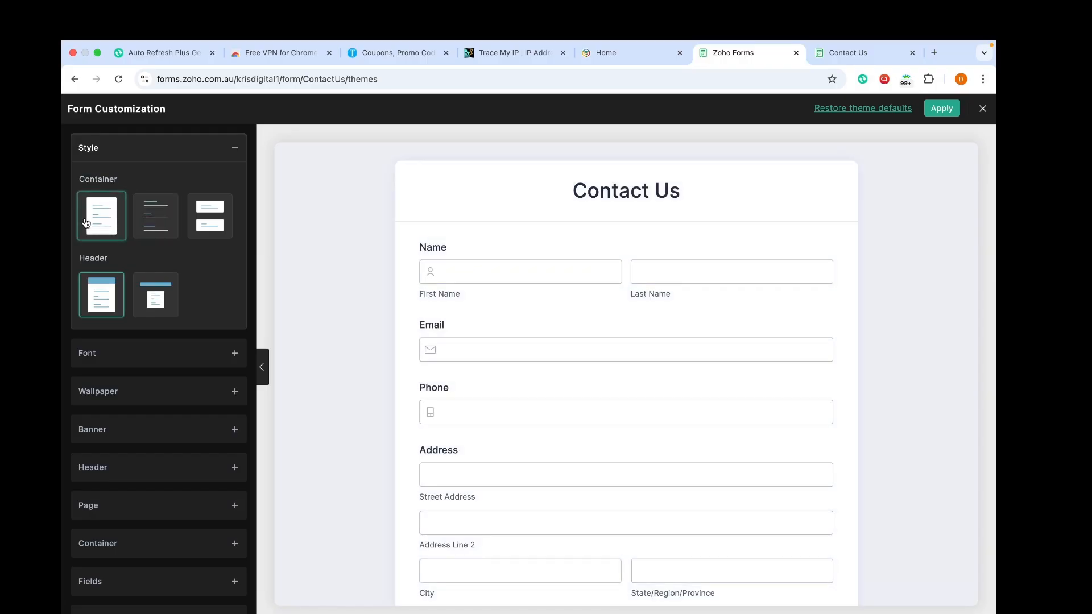
pyautogui.click(162, 217)
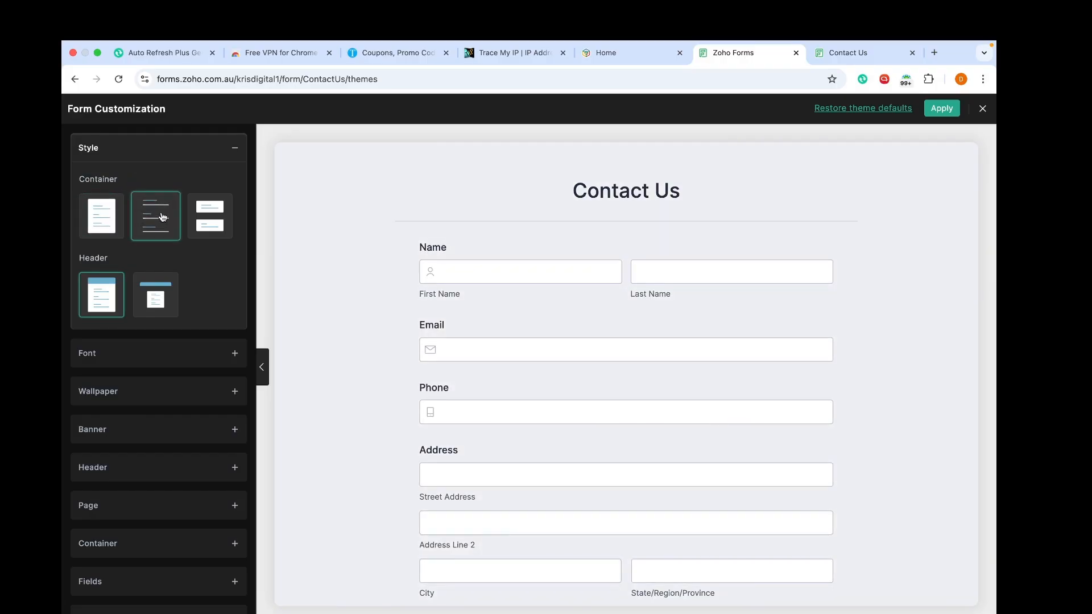
pyautogui.click(89, 229)
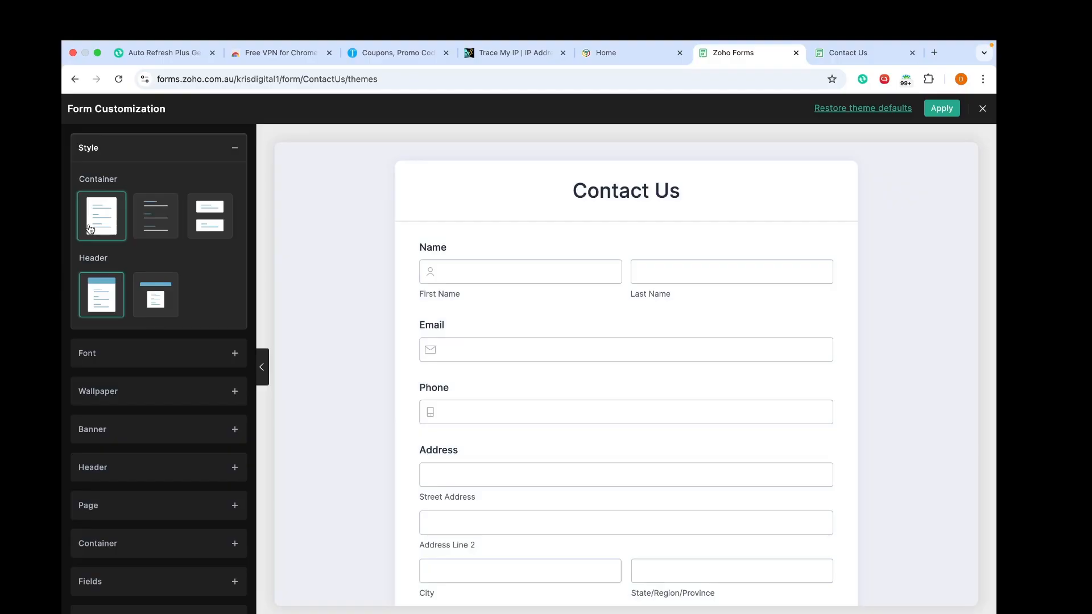
pyautogui.click(155, 219)
pyautogui.click(210, 224)
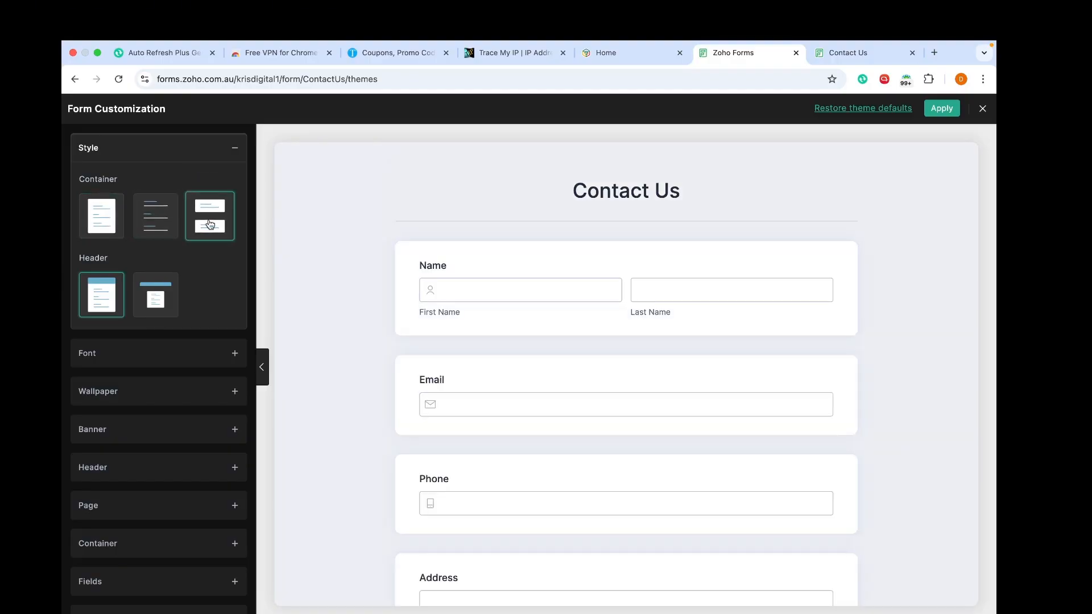
# Step: Keep the card-width header style and set the form text to the smallest font size
pyautogui.click(157, 296)
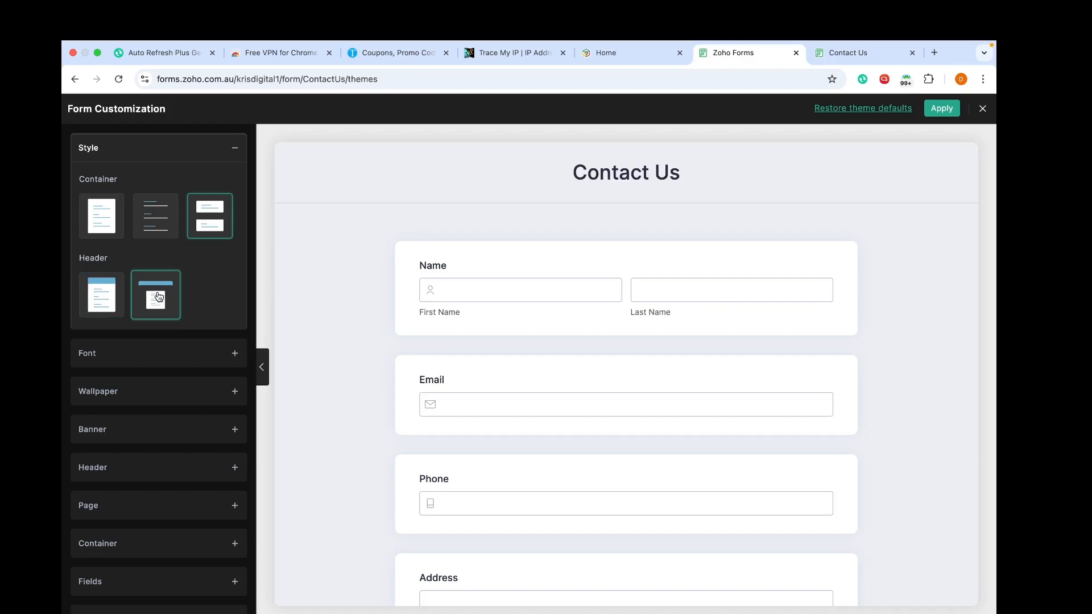
pyautogui.click(101, 301)
pyautogui.scroll(-2, 105, 296)
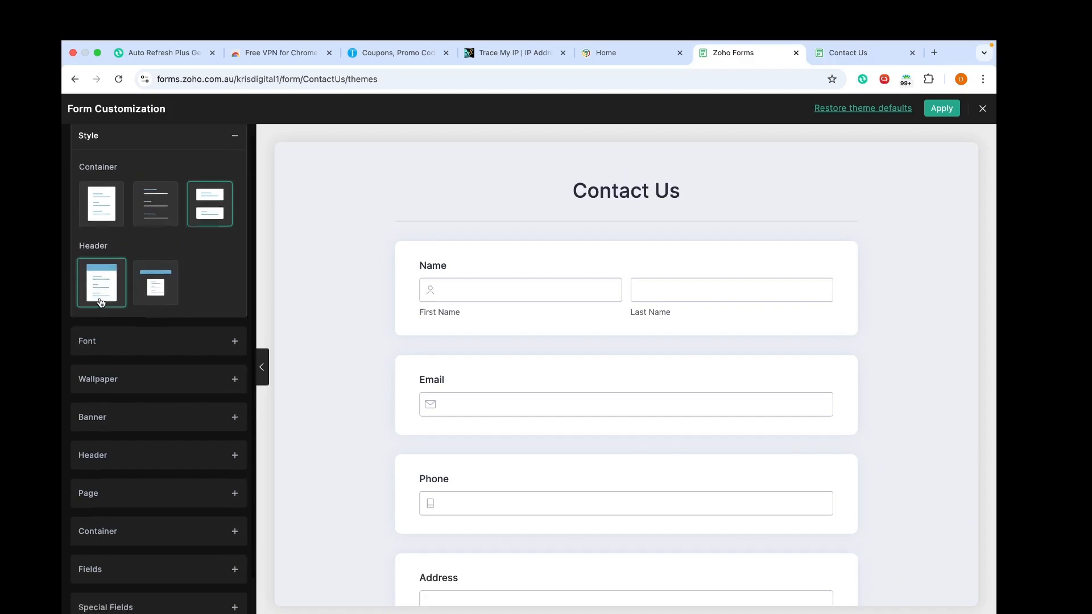
pyautogui.click(171, 296)
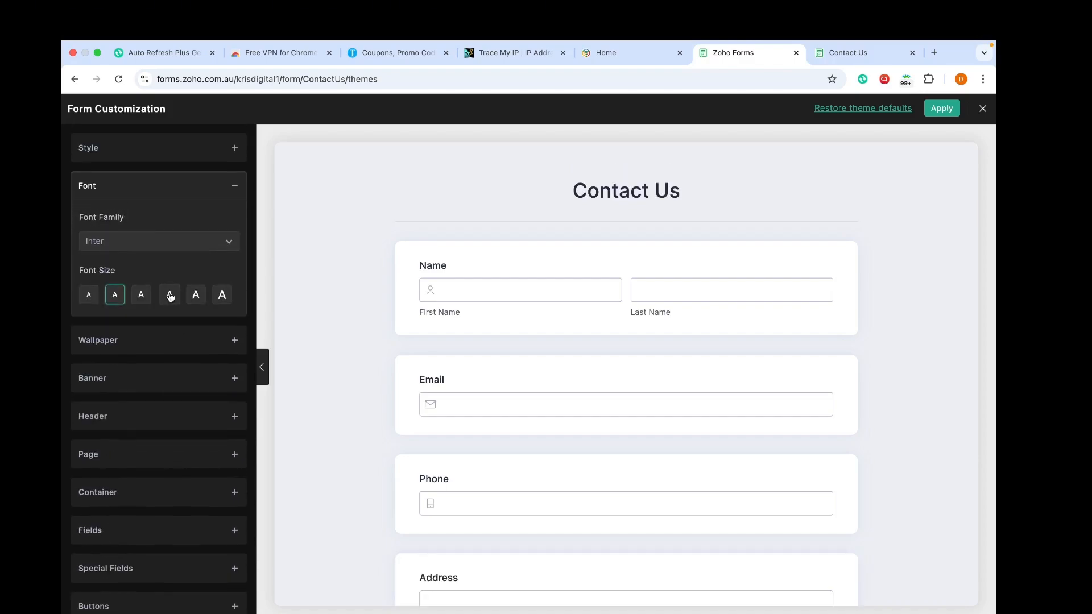
pyautogui.click(135, 304)
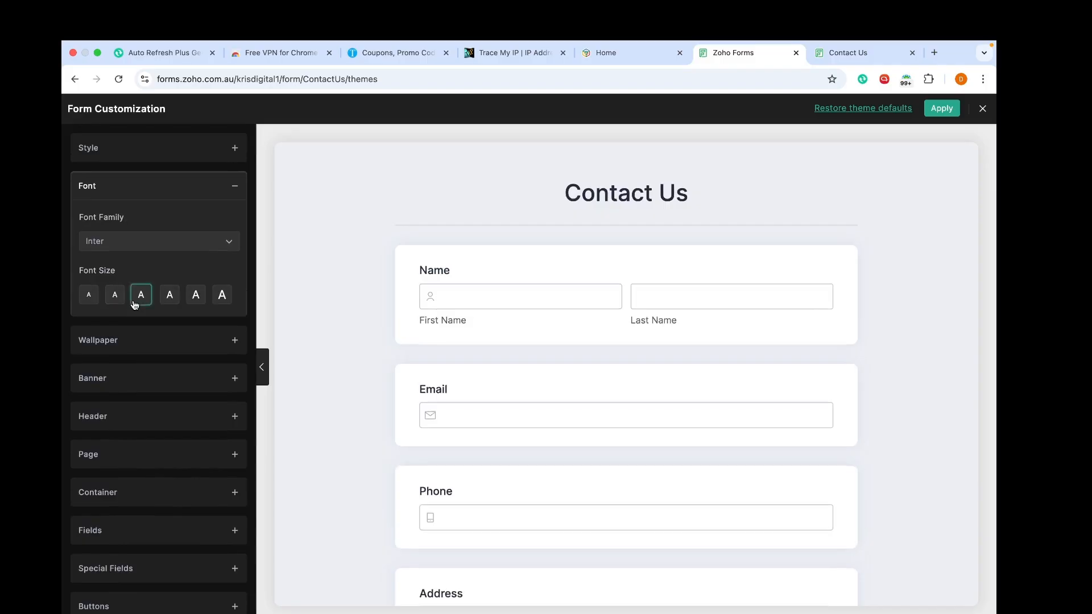
pyautogui.click(87, 296)
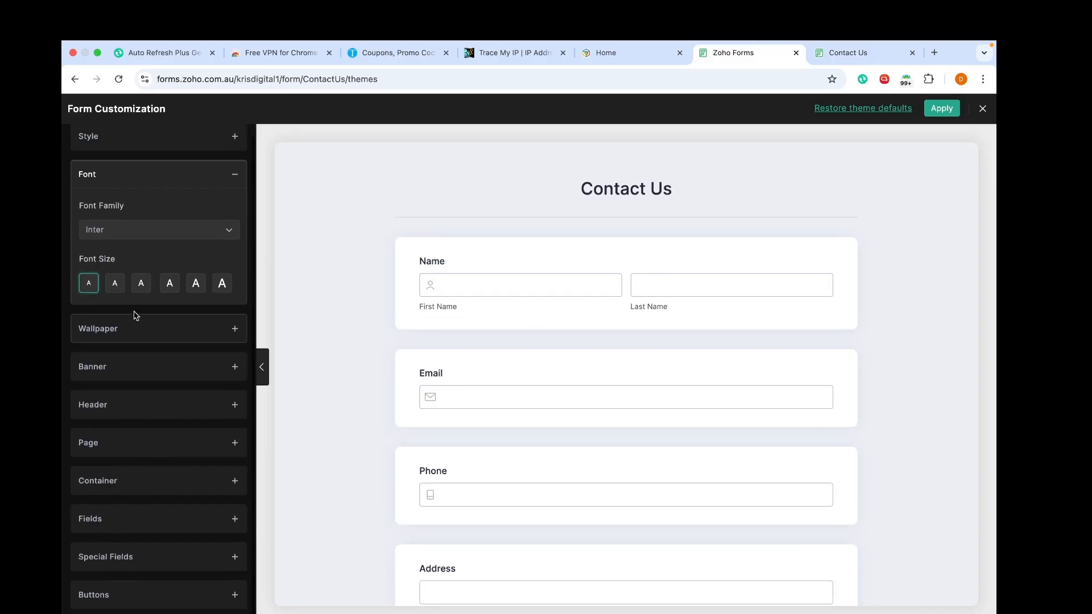
pyautogui.click(135, 336)
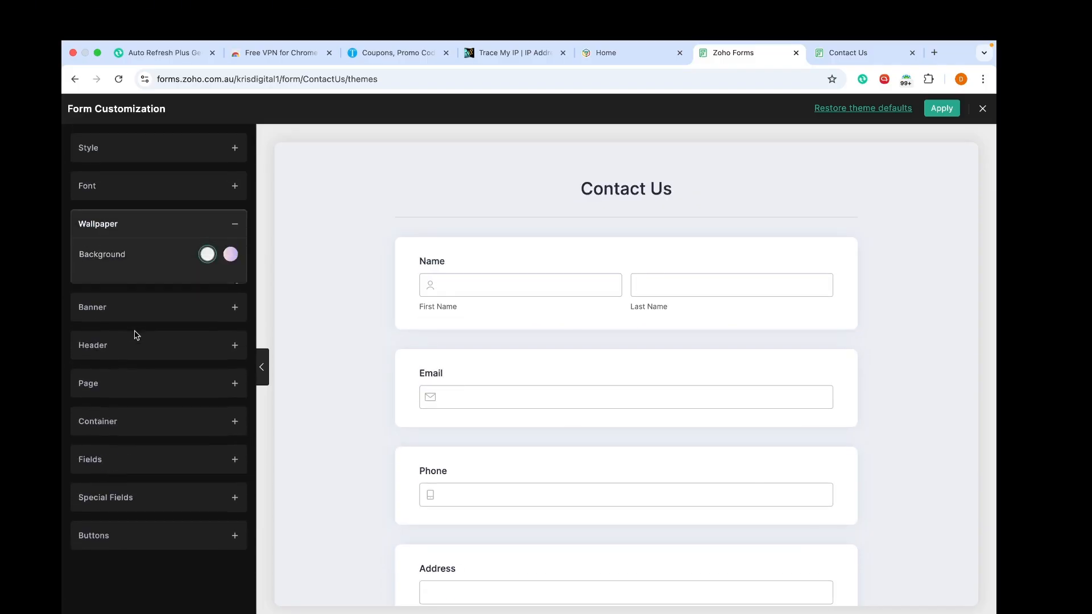
# Step: Try a pink-purple gradient and peach, blue and green wallpaper backgrounds
pyautogui.click(230, 263)
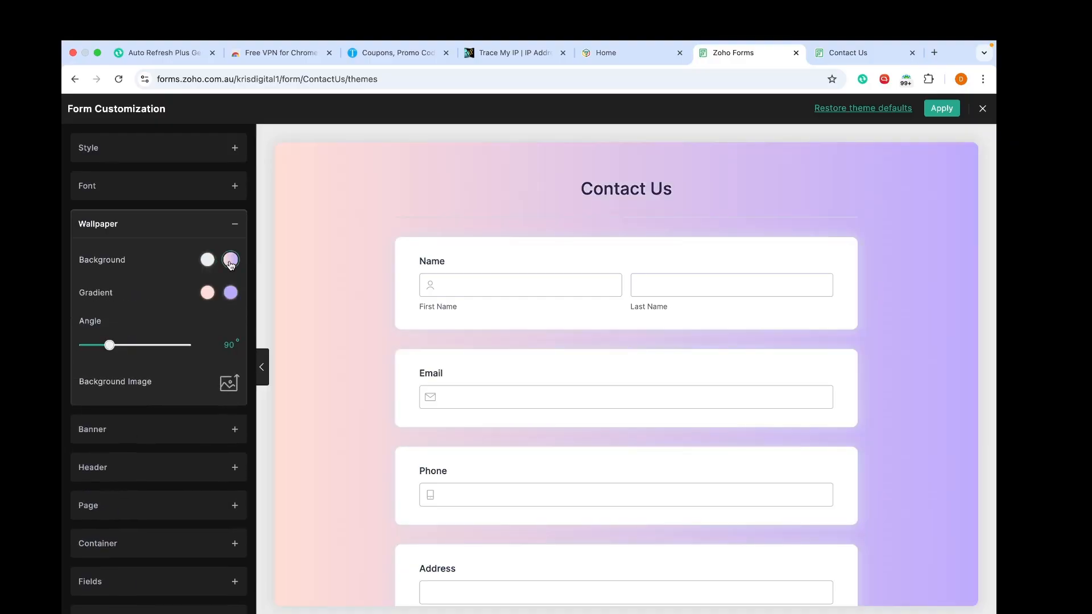
pyautogui.click(207, 260)
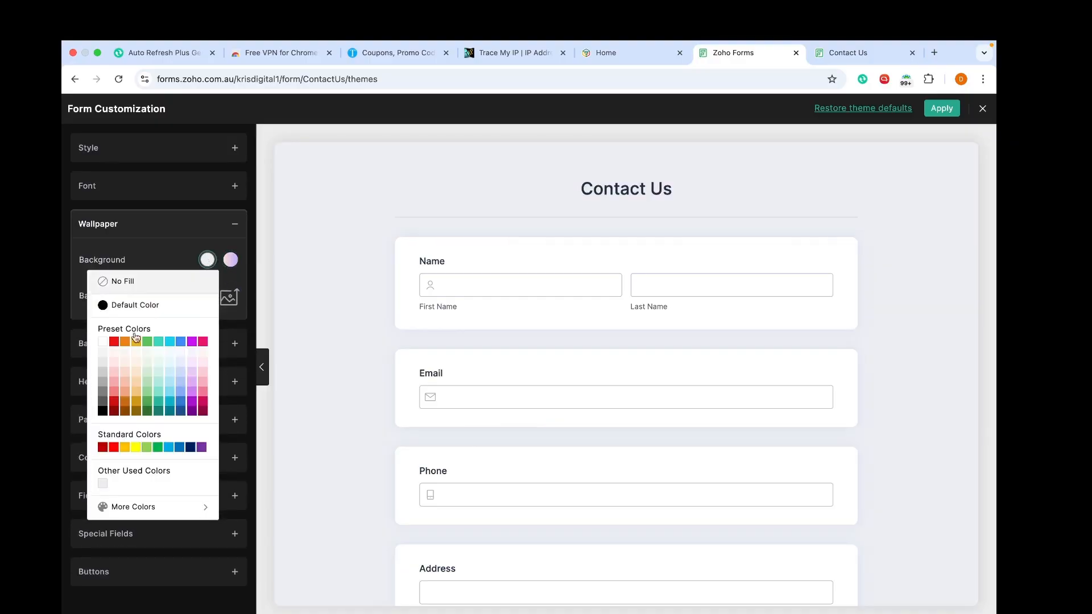
pyautogui.click(136, 363)
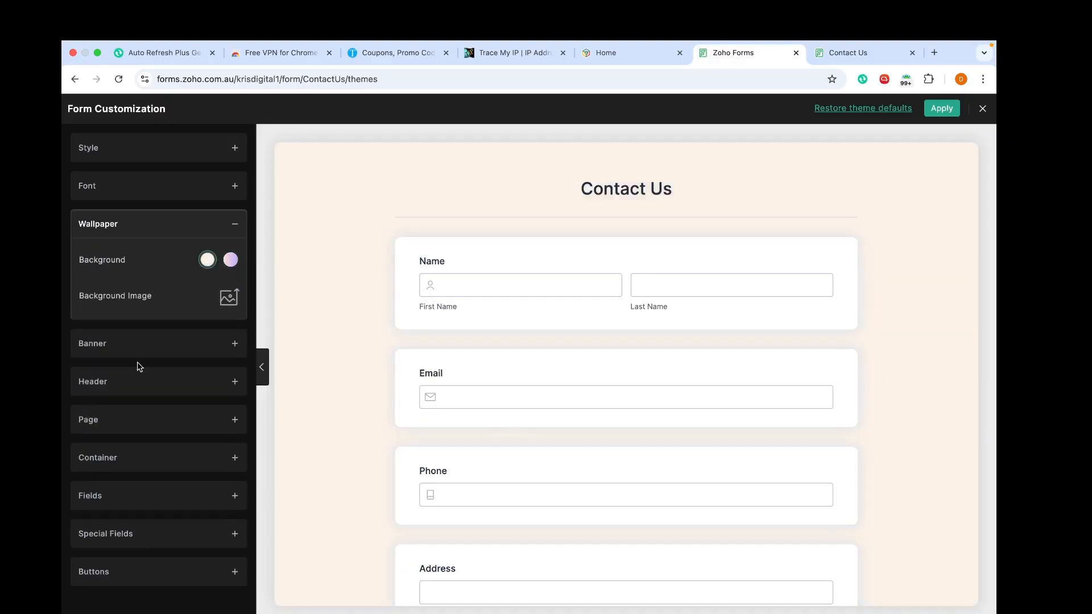
pyautogui.click(207, 260)
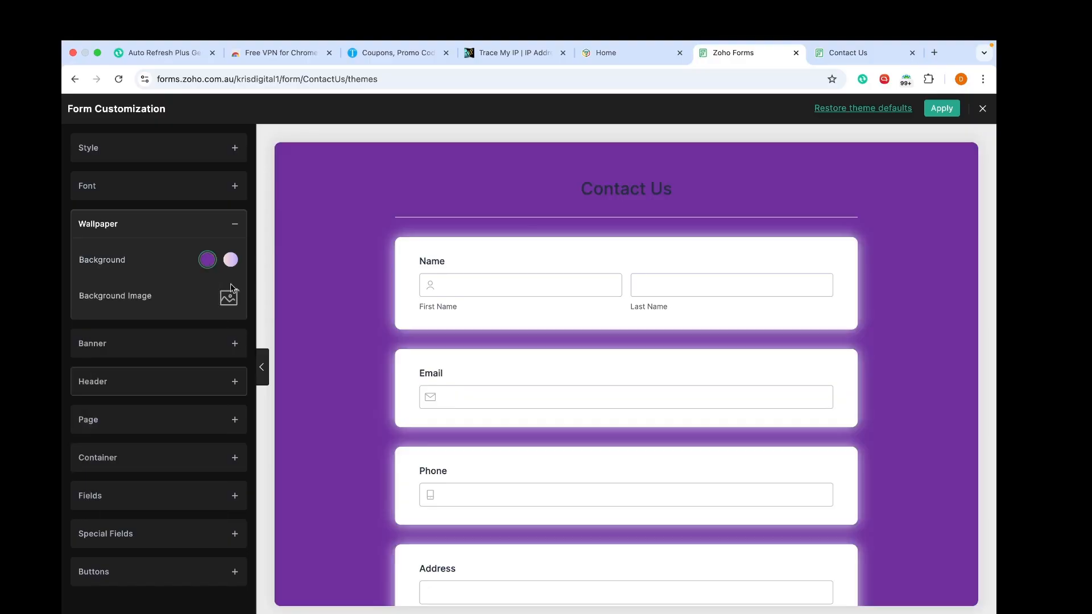
pyautogui.click(208, 260)
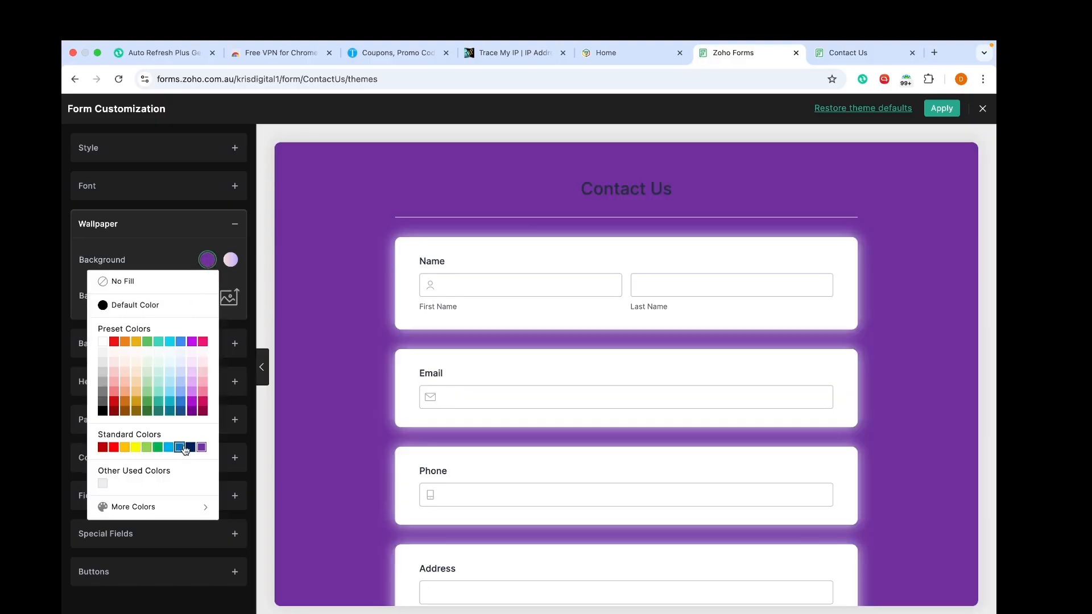
pyautogui.click(180, 447)
pyautogui.click(208, 260)
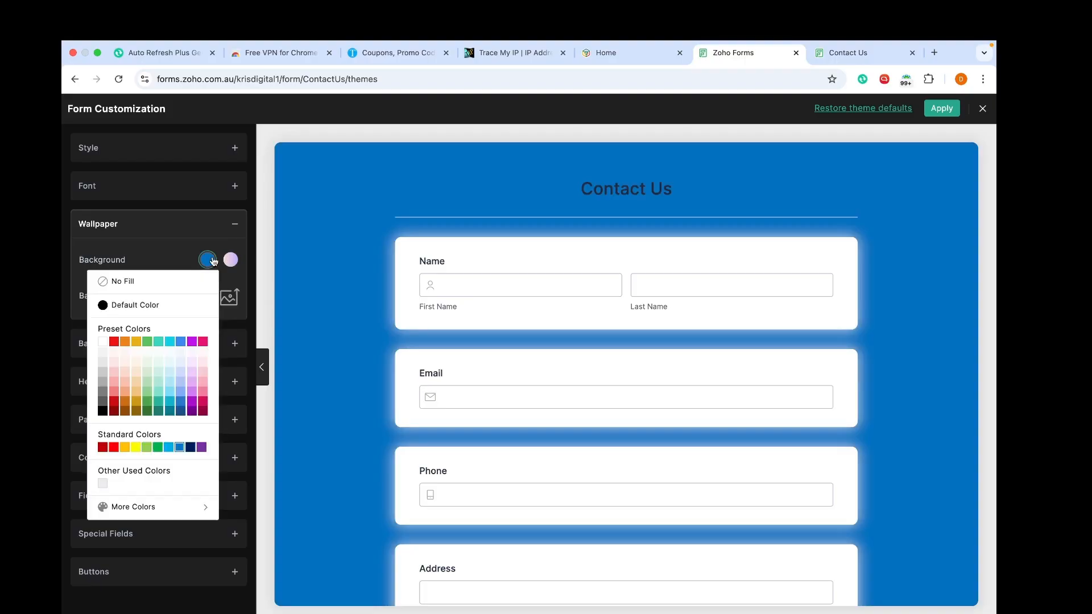
pyautogui.click(146, 342)
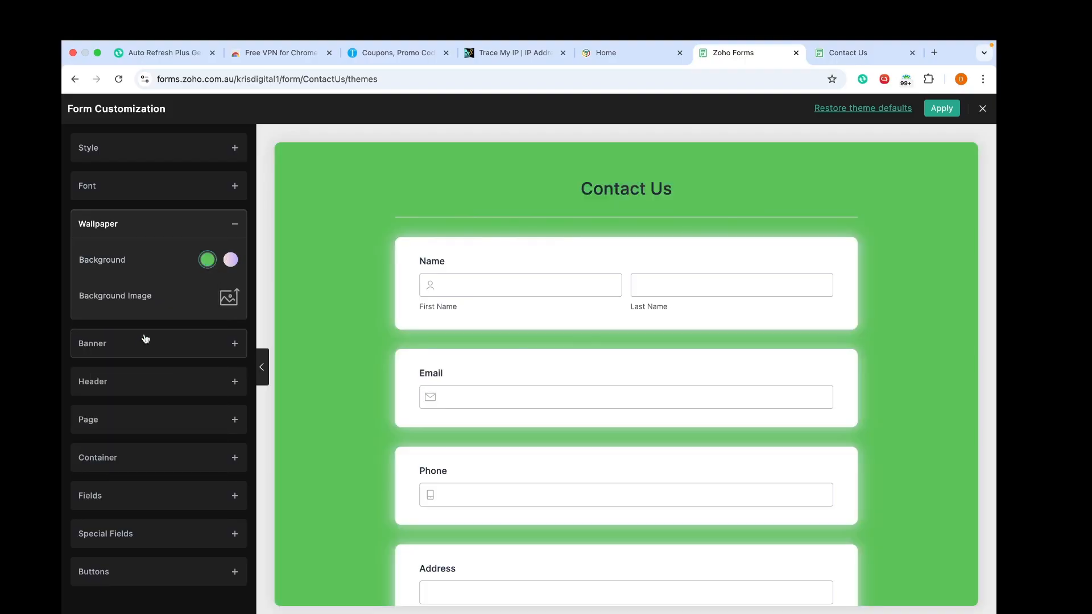
# Step: Try black and purple, then settle on the light grey background preset
pyautogui.click(208, 260)
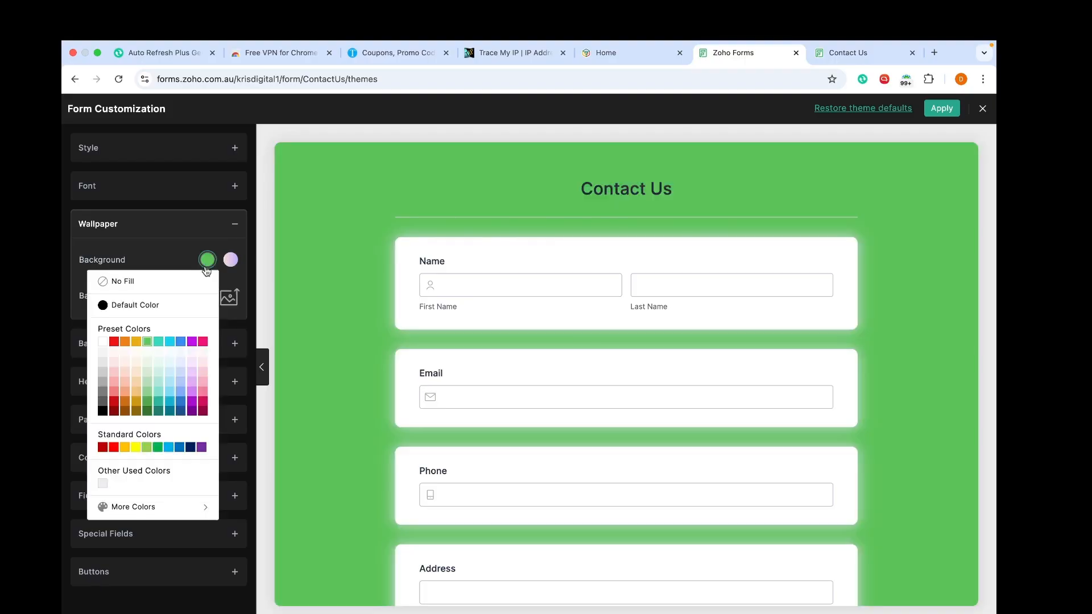
pyautogui.click(106, 305)
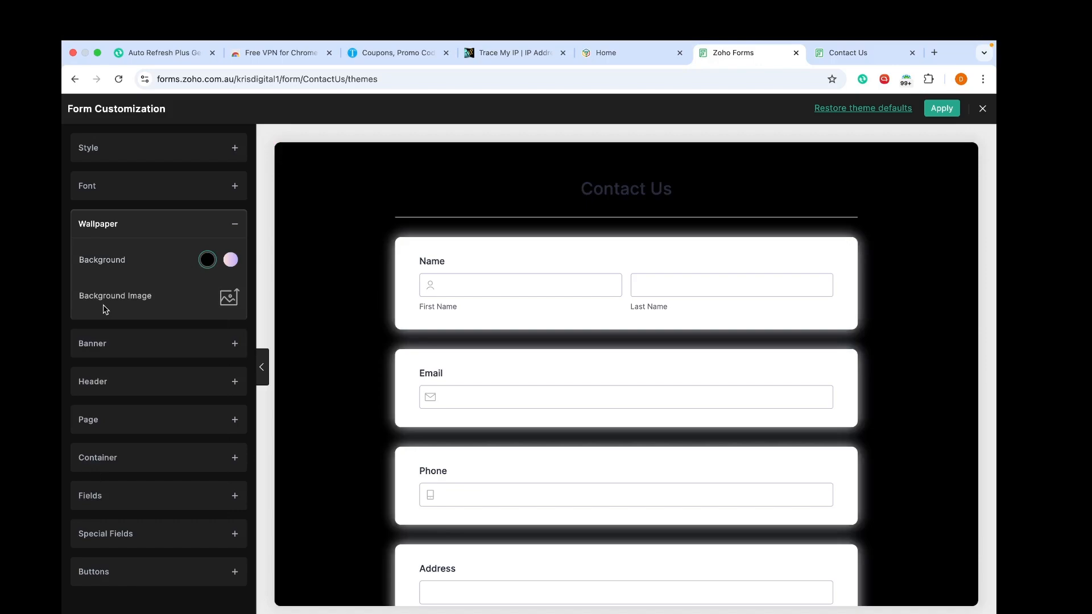
pyautogui.click(207, 260)
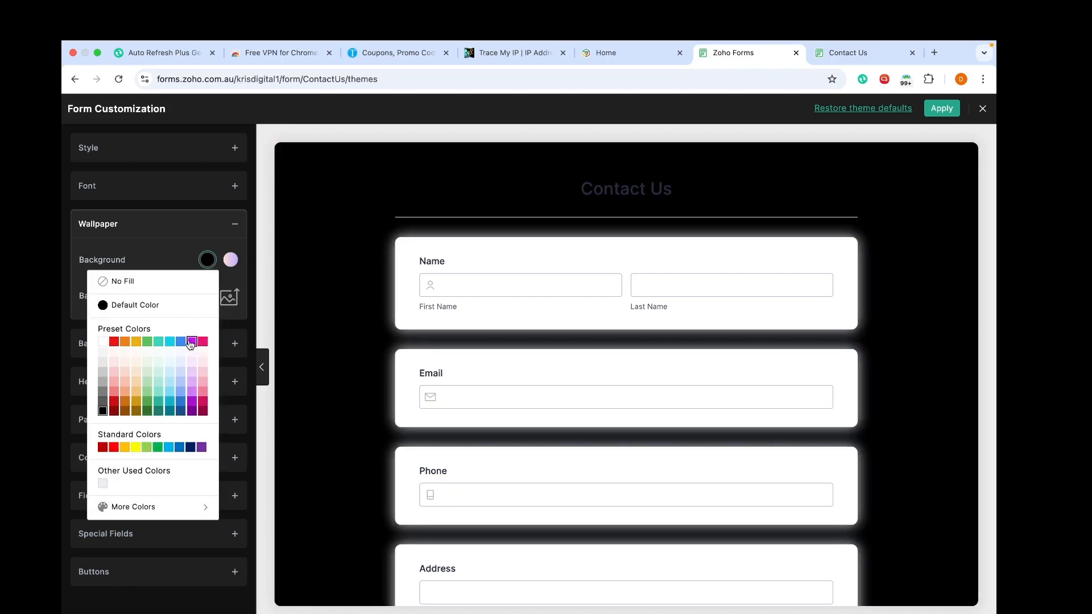
pyautogui.click(192, 341)
pyautogui.click(208, 260)
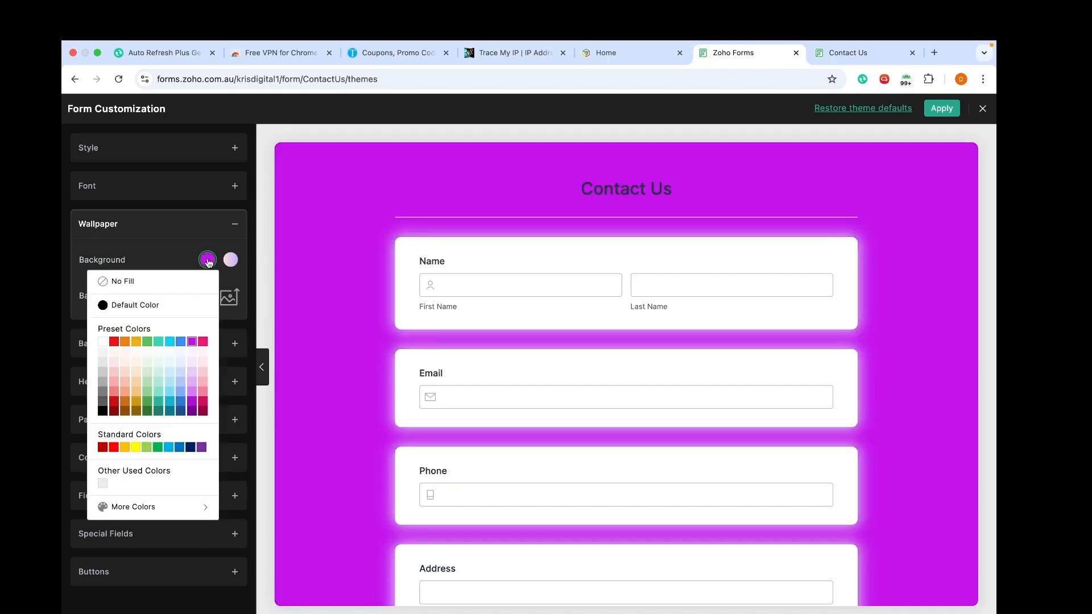
pyautogui.click(102, 354)
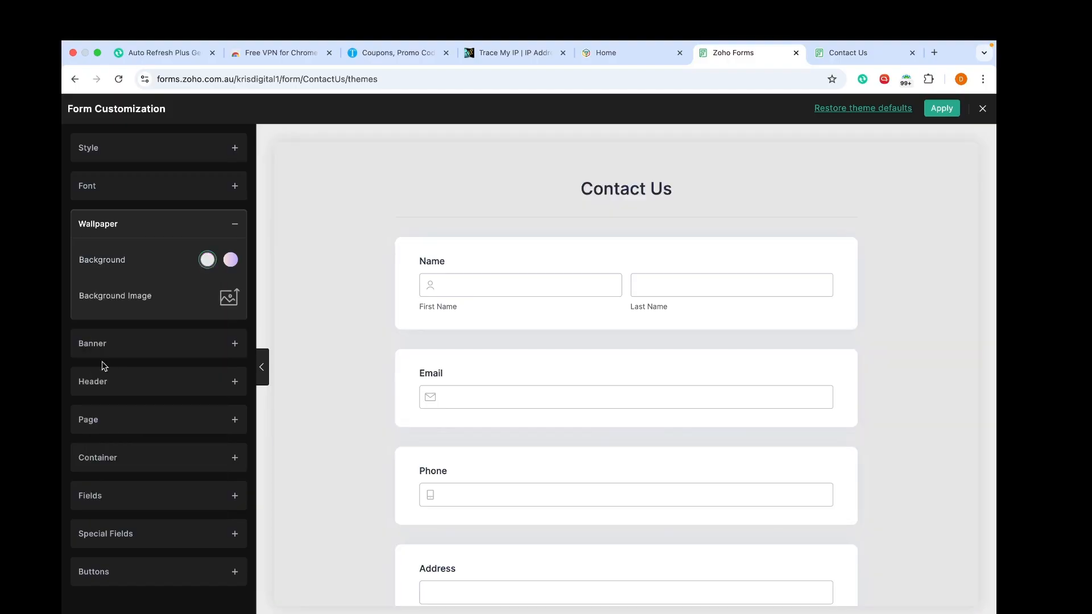
pyautogui.click(171, 343)
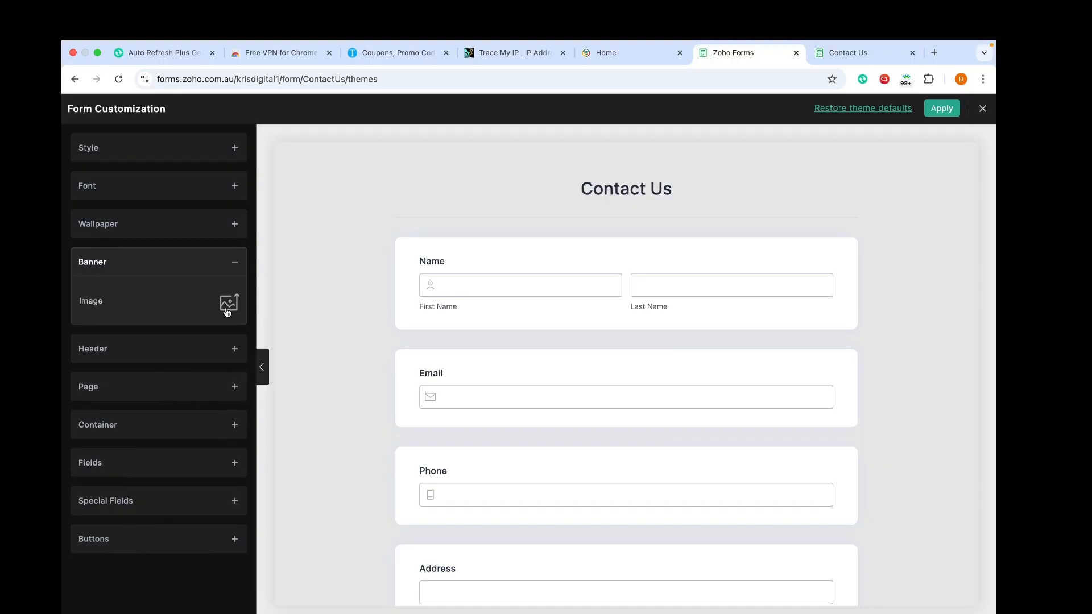
# Step: Upload LinkedIn banner.png from Downloads and insert it as the Contact Us banner
pyautogui.click(228, 302)
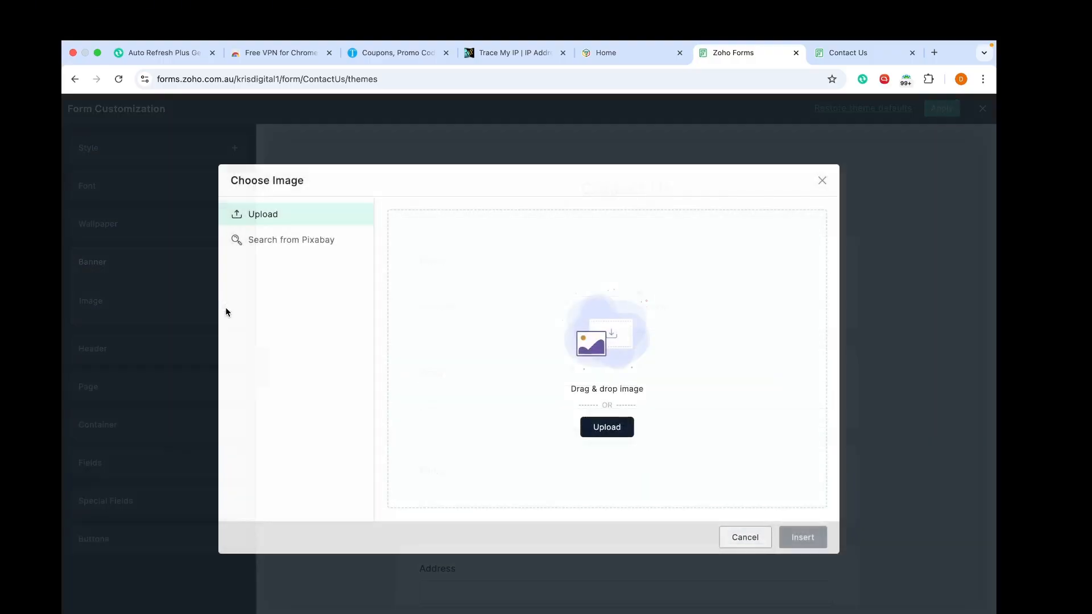
pyautogui.click(608, 434)
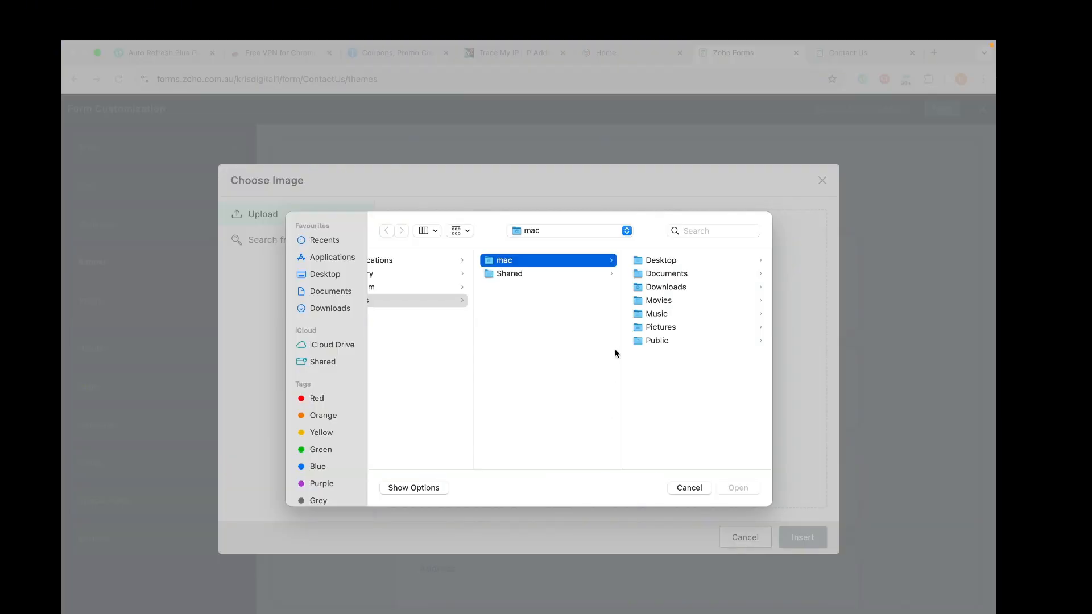
pyautogui.click(671, 288)
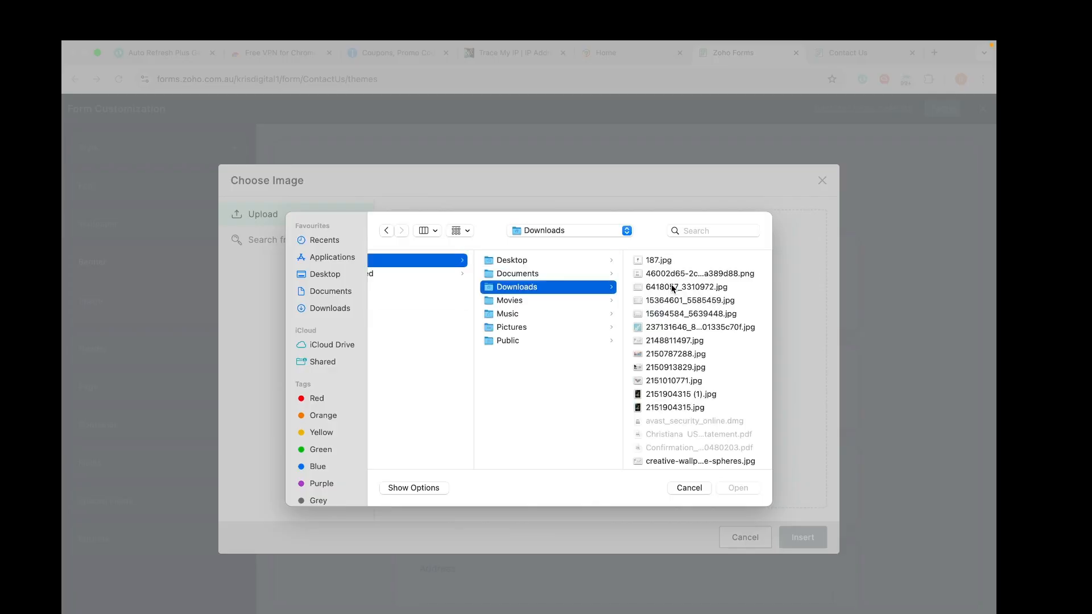
pyautogui.scroll(-10, 653, 409)
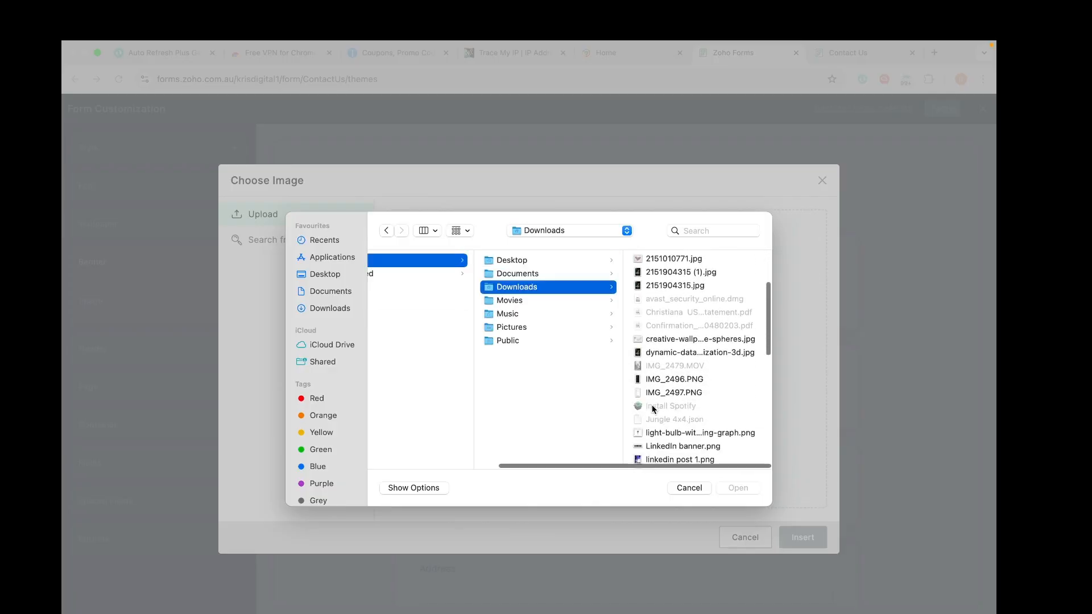
pyautogui.scroll(-8, 653, 409)
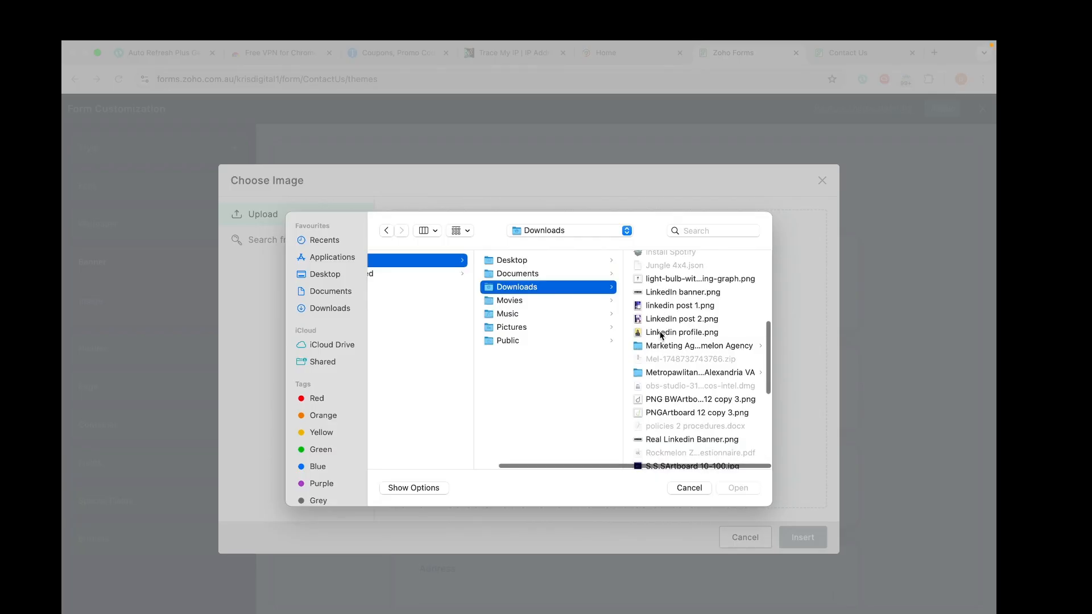
pyautogui.scroll(-1, 661, 335)
pyautogui.click(662, 284)
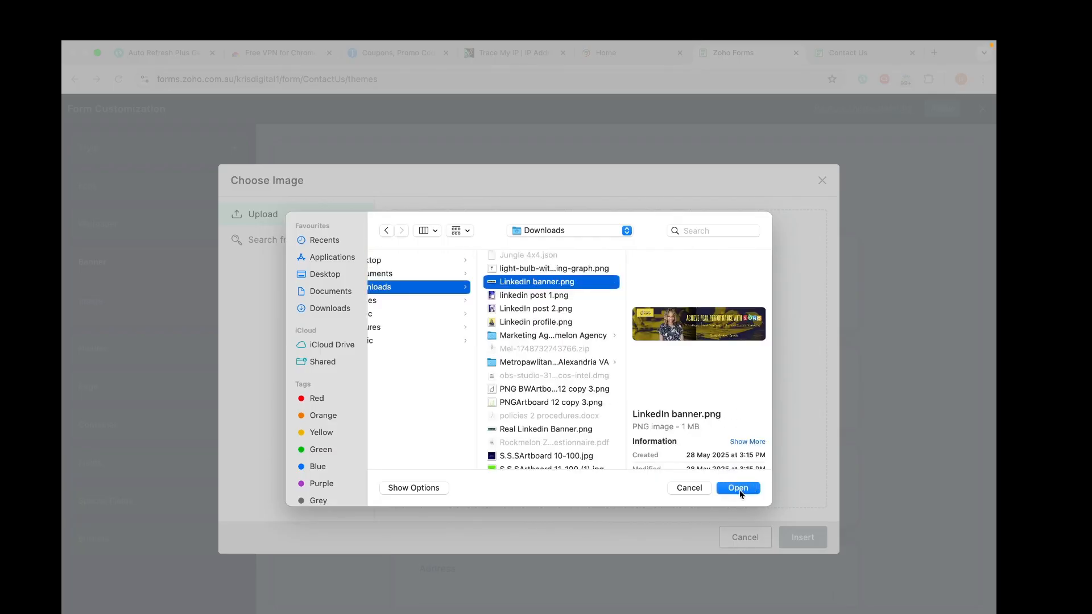
pyautogui.click(738, 488)
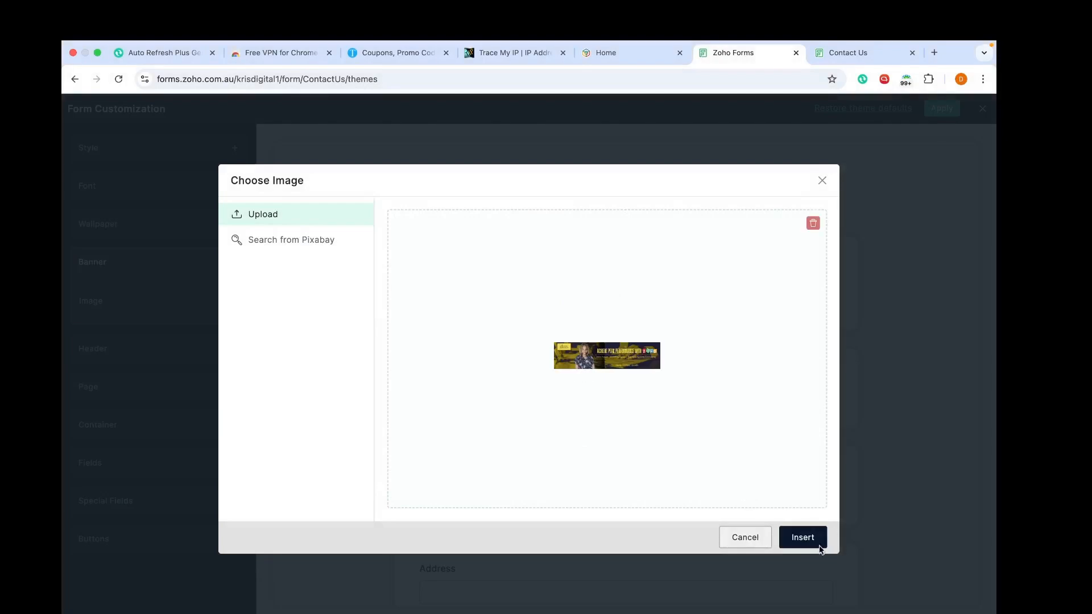
pyautogui.click(804, 546)
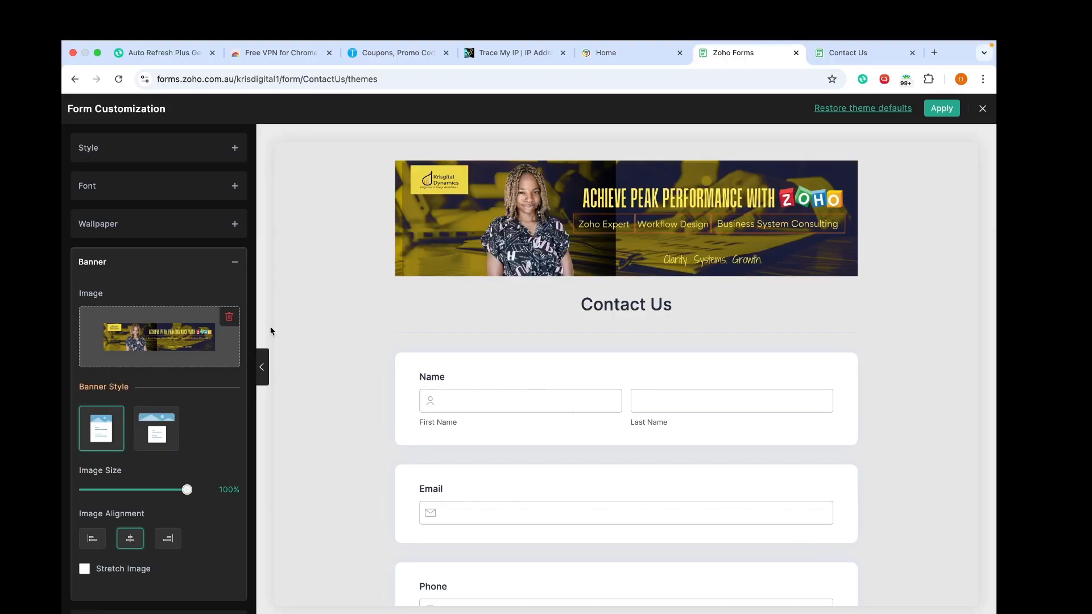
# Step: Choose the contained banner style, keep image size at 100%, and centre the banner
pyautogui.scroll(-5, 188, 432)
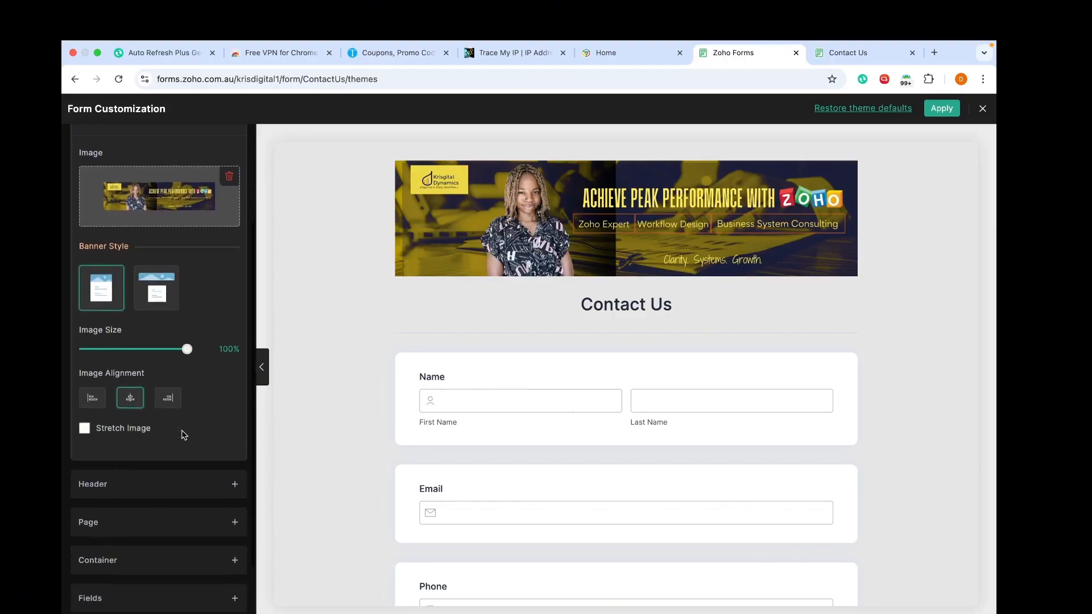
pyautogui.click(157, 273)
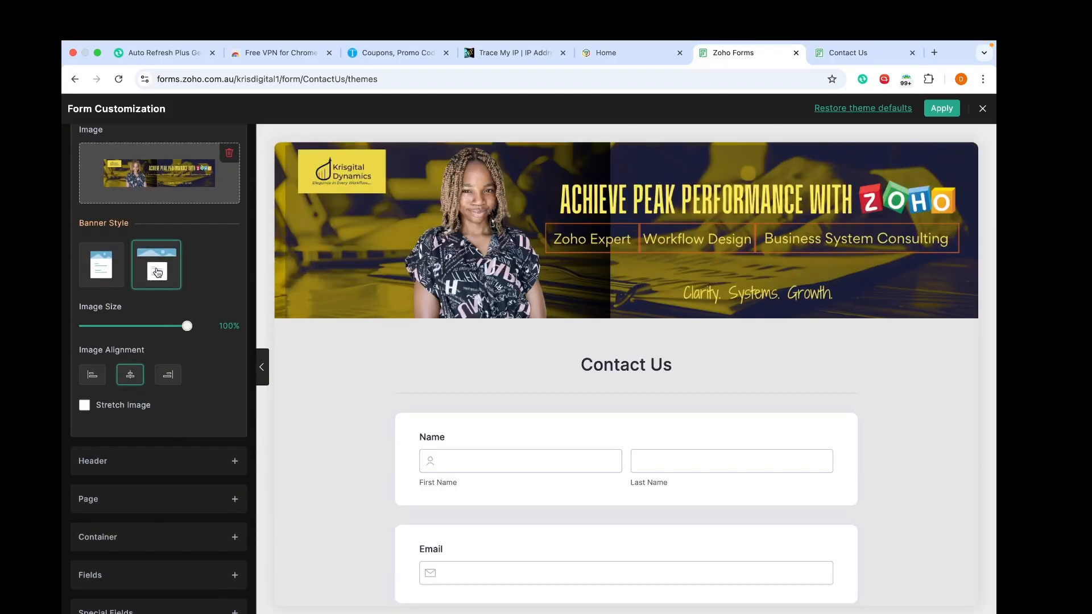
pyautogui.click(103, 274)
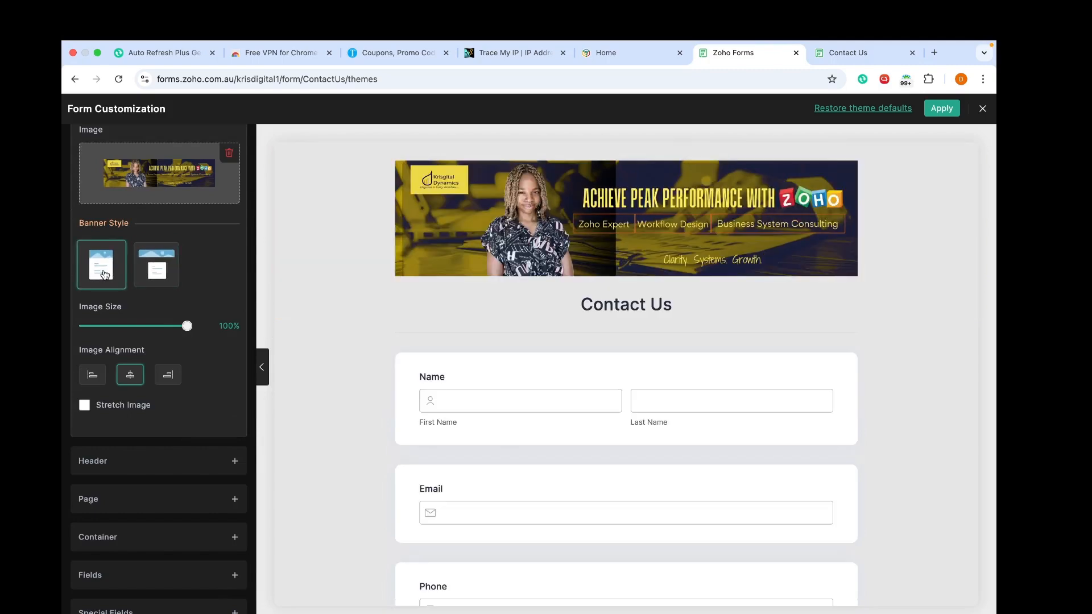
pyautogui.click(157, 268)
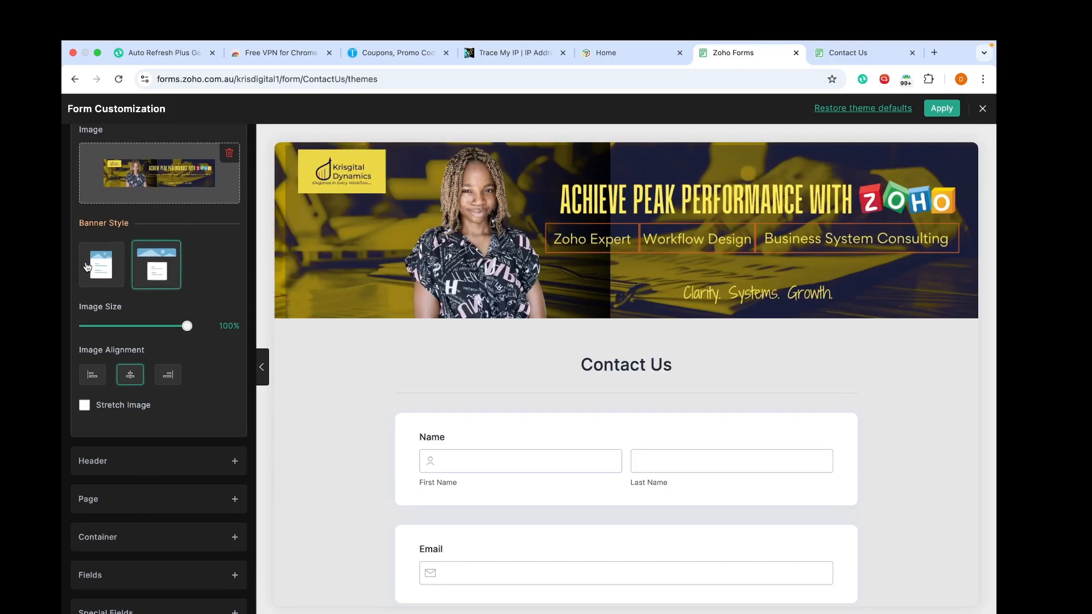
pyautogui.click(87, 268)
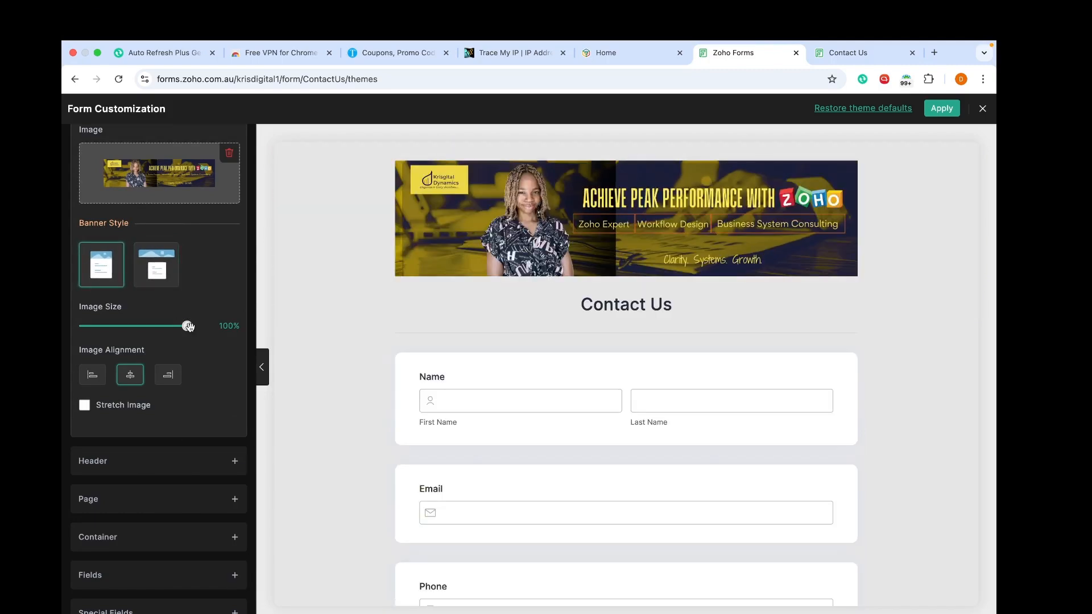
pyautogui.moveTo(188, 325); pyautogui.dragTo(217, 326)
pyautogui.click(92, 374)
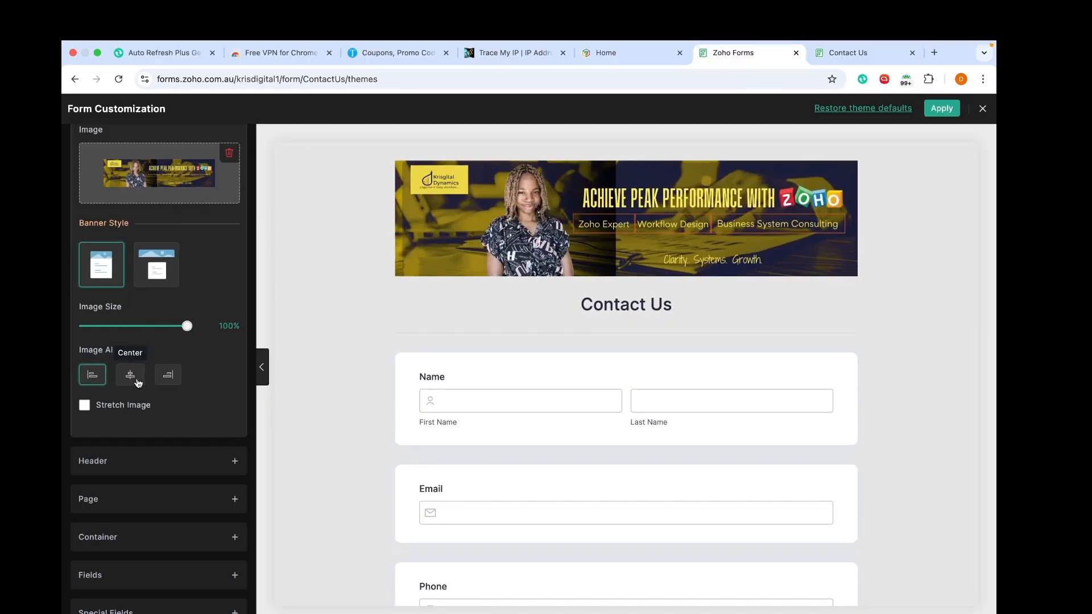
pyautogui.click(137, 381)
pyautogui.scroll(-1, 138, 383)
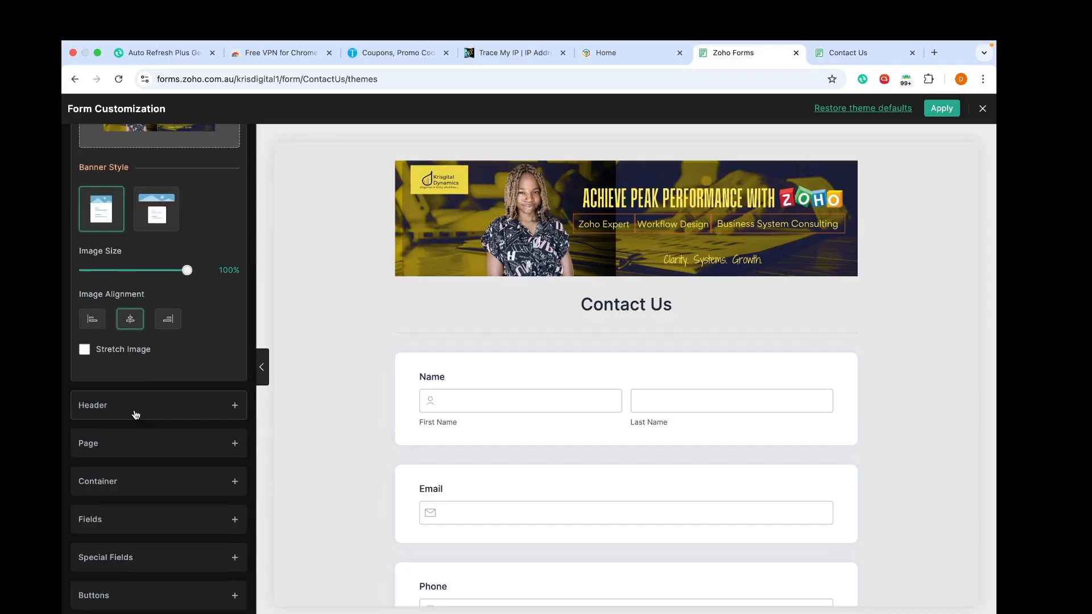
# Step: Try the Cabin font for the Contact Us header title, then switch it back to Inter
pyautogui.click(136, 414)
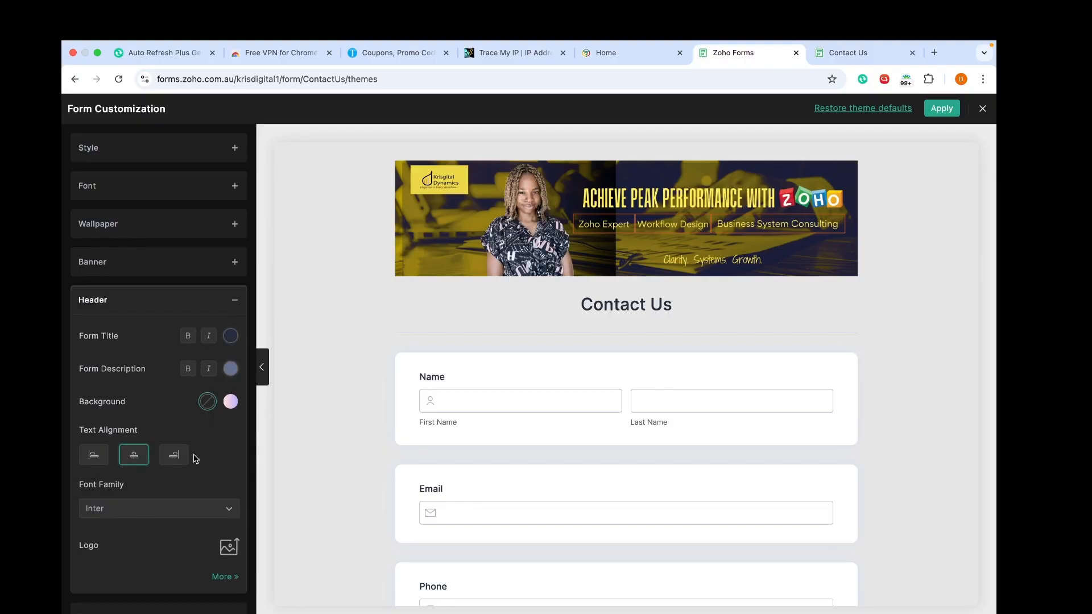
pyautogui.scroll(-3, 216, 420)
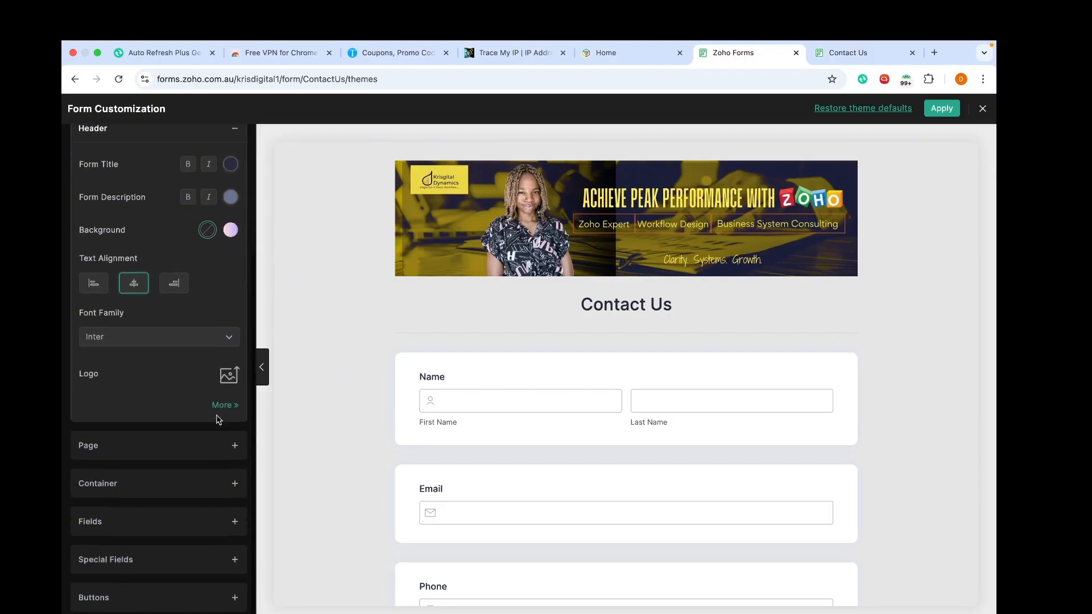
pyautogui.click(222, 335)
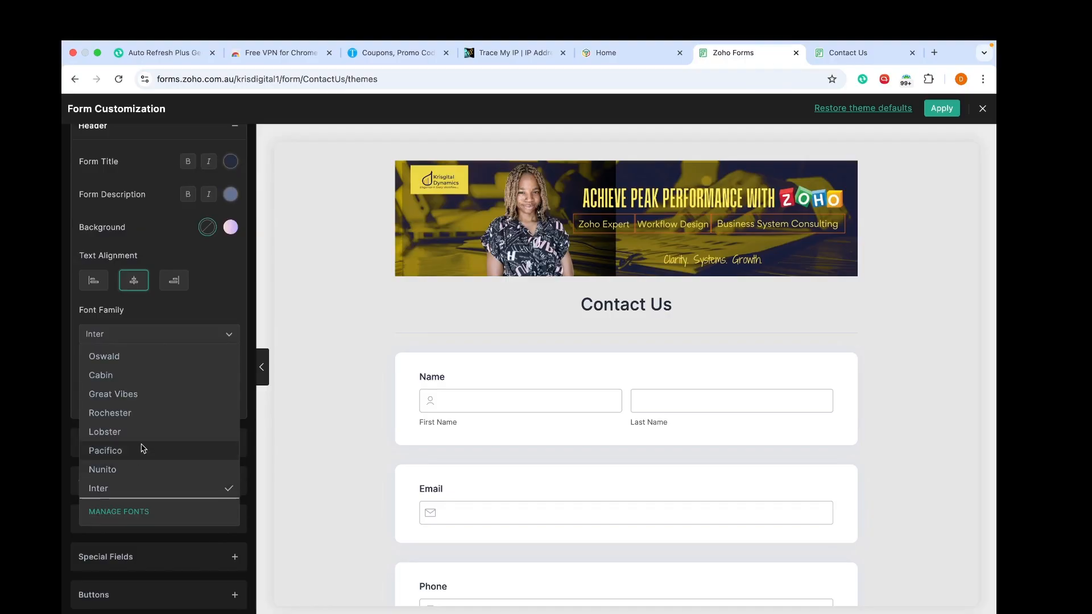
pyautogui.click(140, 378)
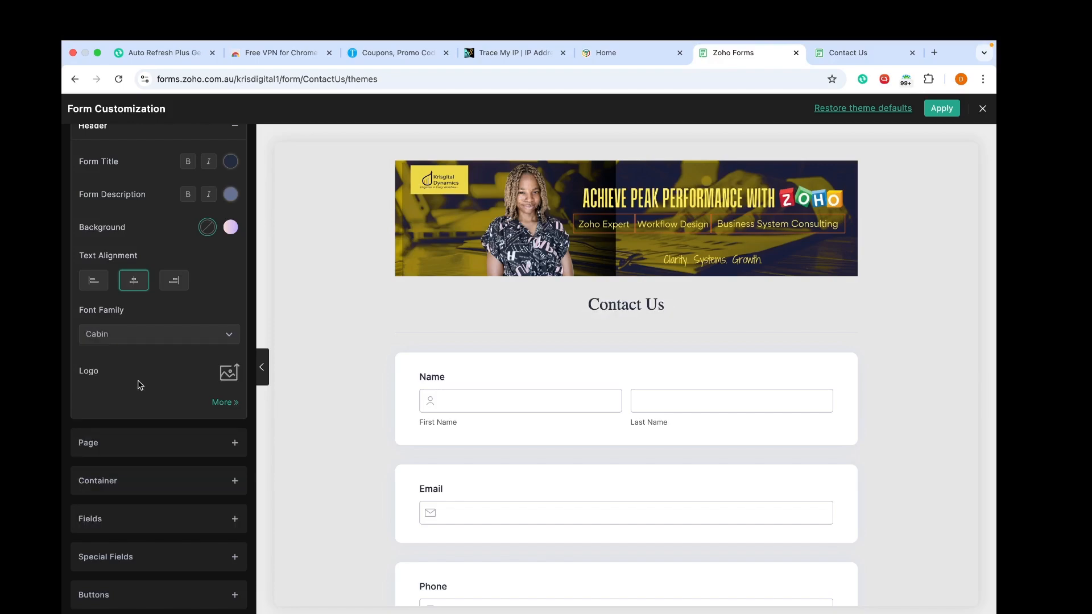
pyautogui.click(207, 333)
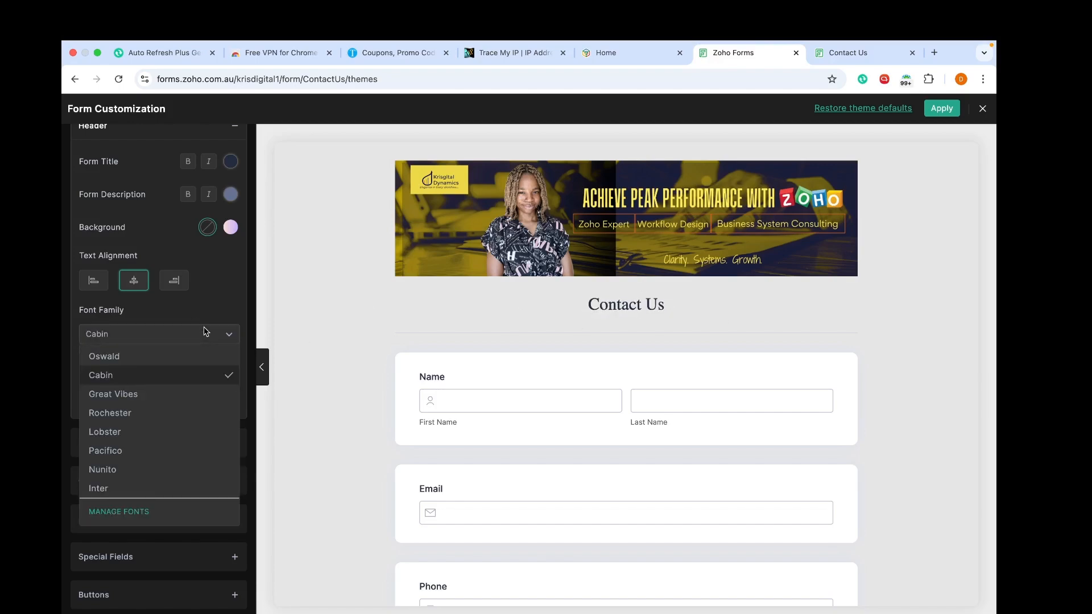
pyautogui.click(140, 493)
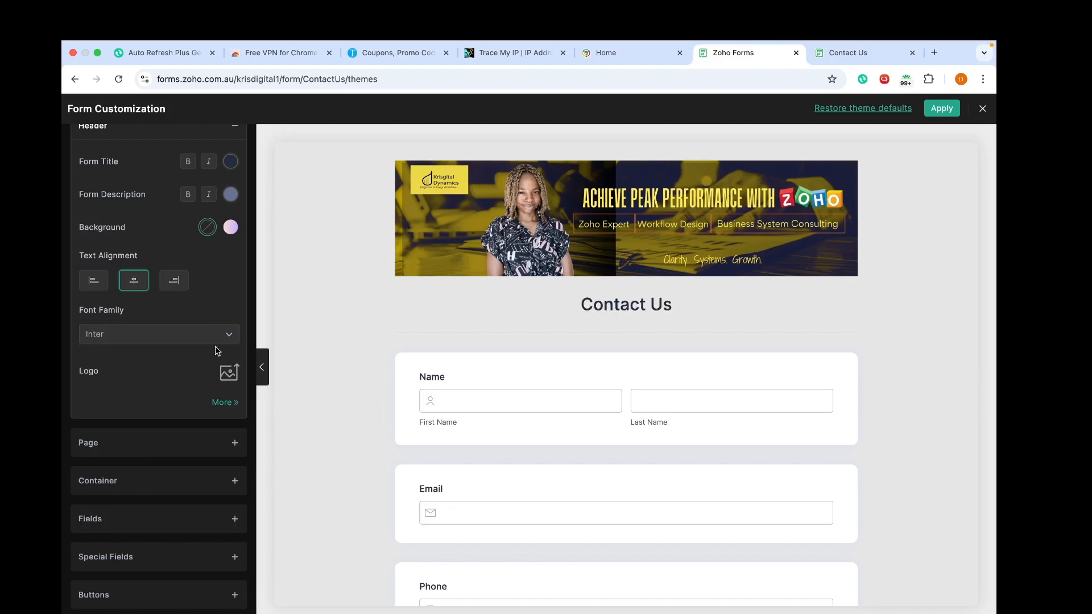
# Step: Try gradient backgrounds for the container and popup, then revert both to solid
pyautogui.click(169, 438)
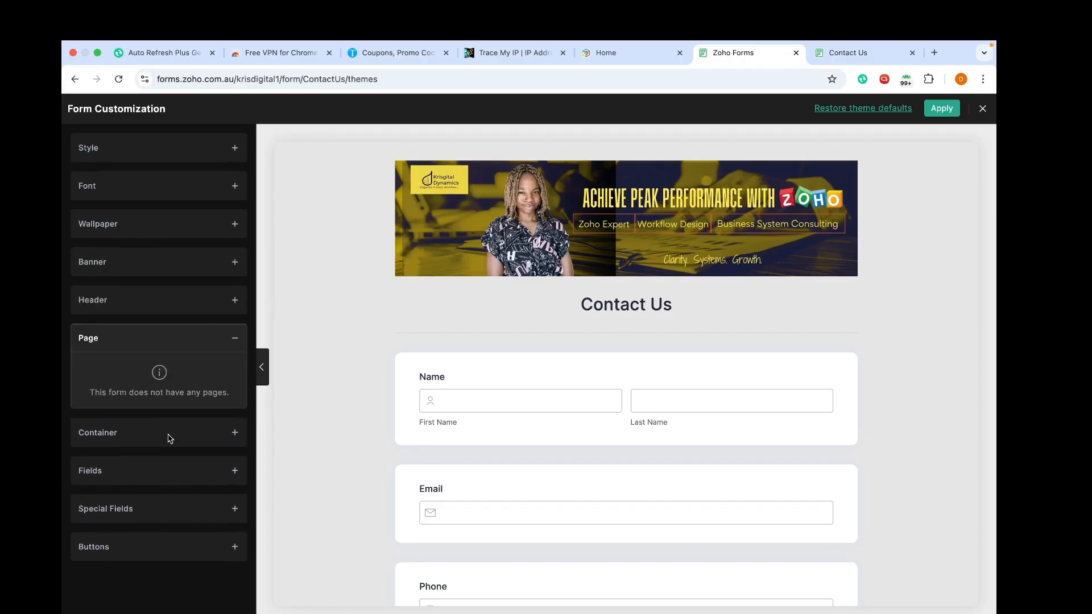
pyautogui.click(192, 442)
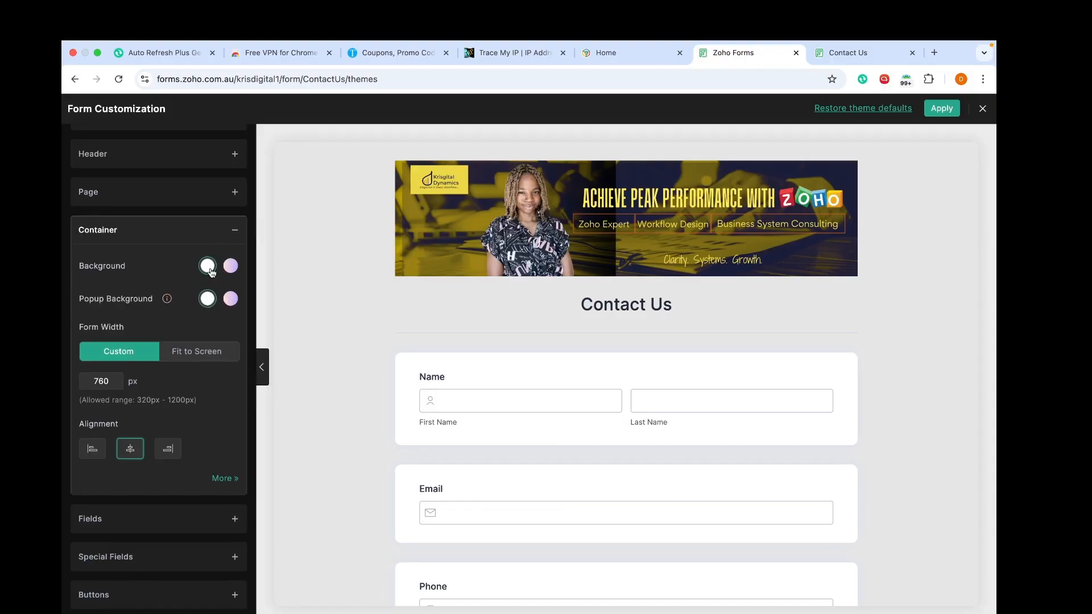
pyautogui.click(231, 271)
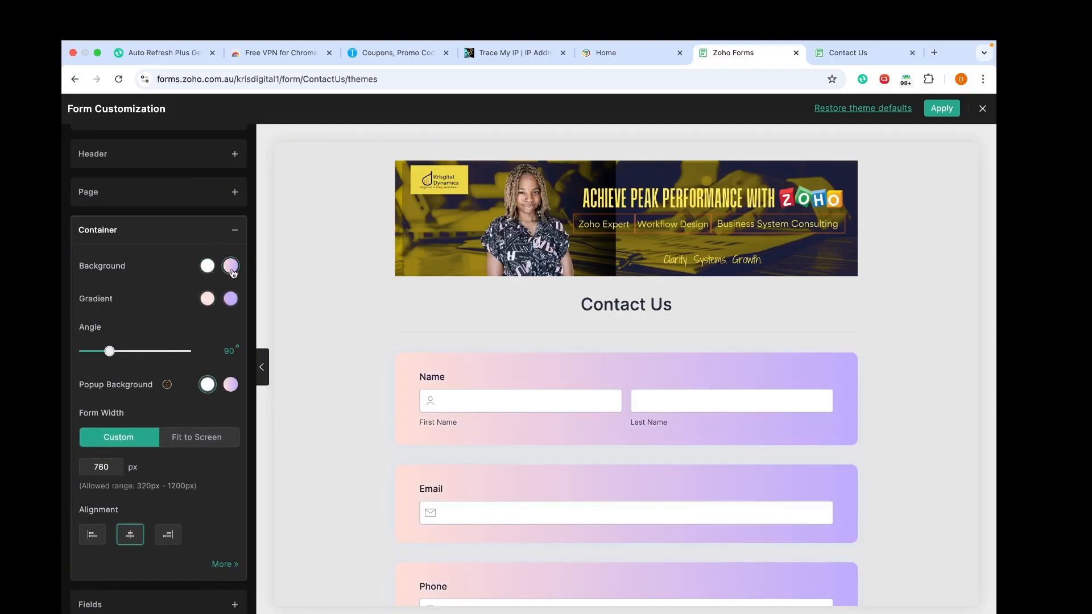
pyautogui.click(210, 269)
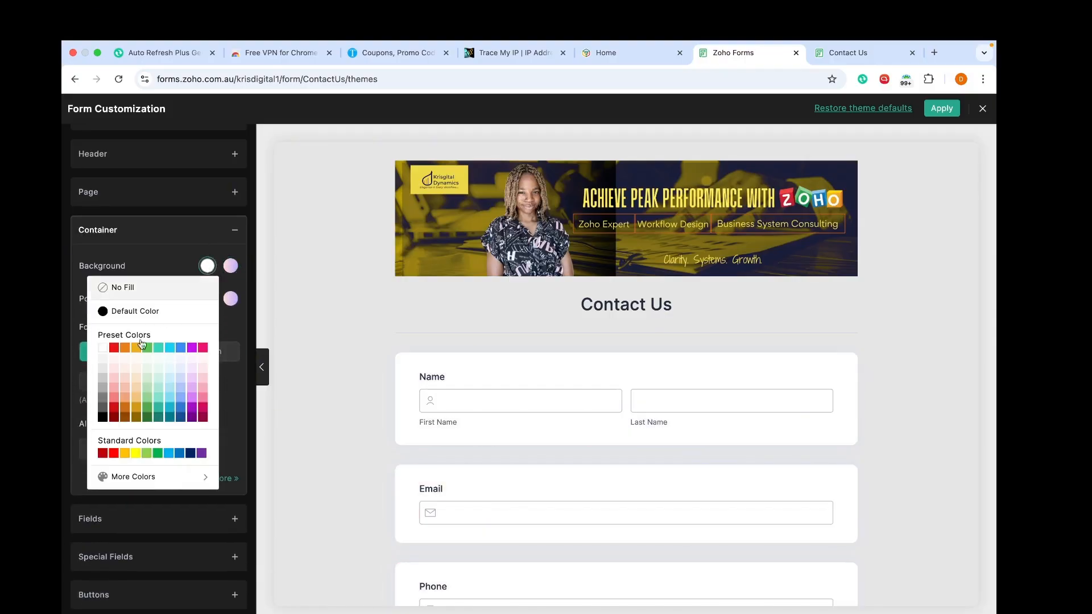
pyautogui.click(234, 328)
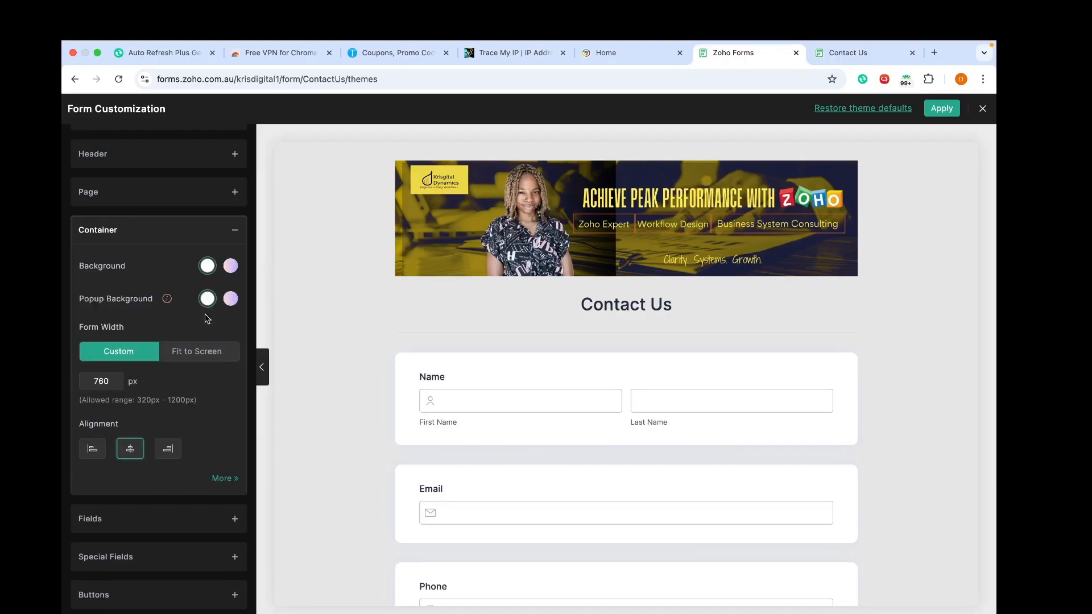
pyautogui.click(234, 301)
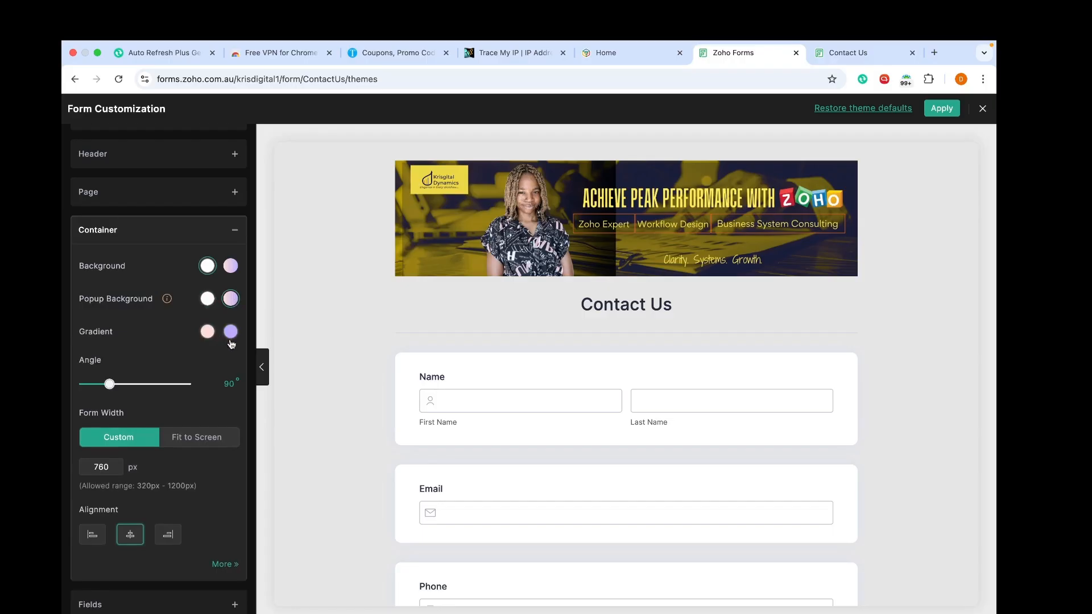
pyautogui.click(212, 333)
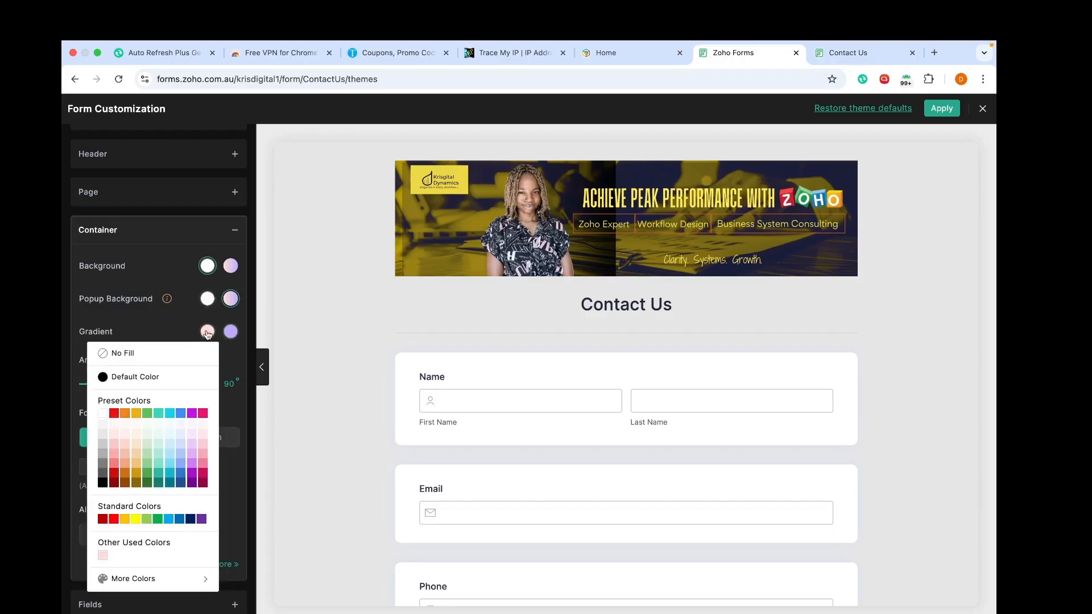
pyautogui.click(209, 299)
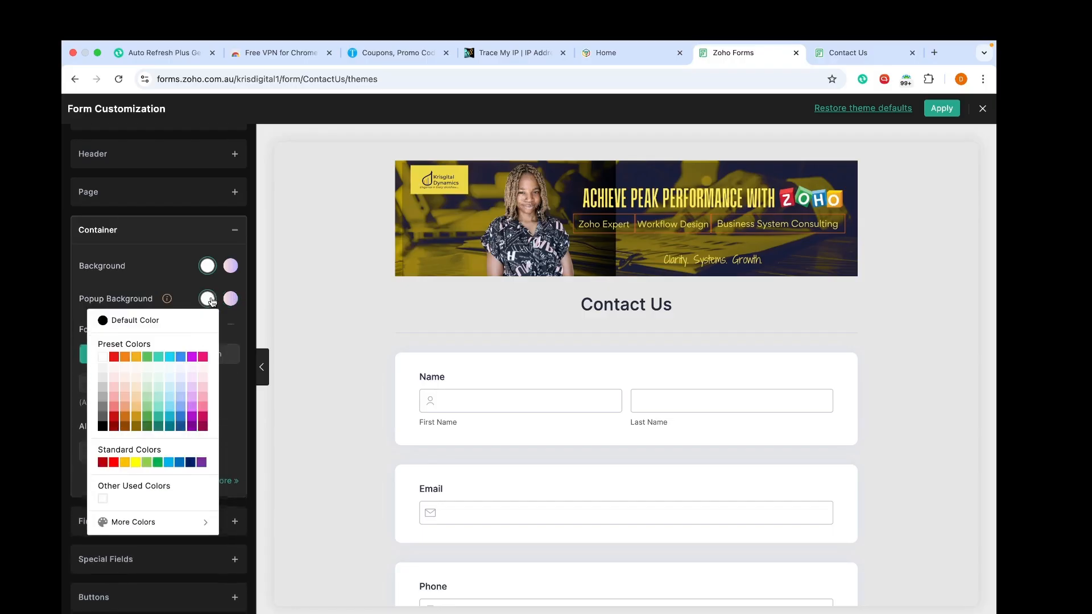
# Step: Try Fit to Screen width, then keep the form at its Custom 760 px width and show the Fields options
pyautogui.click(236, 351)
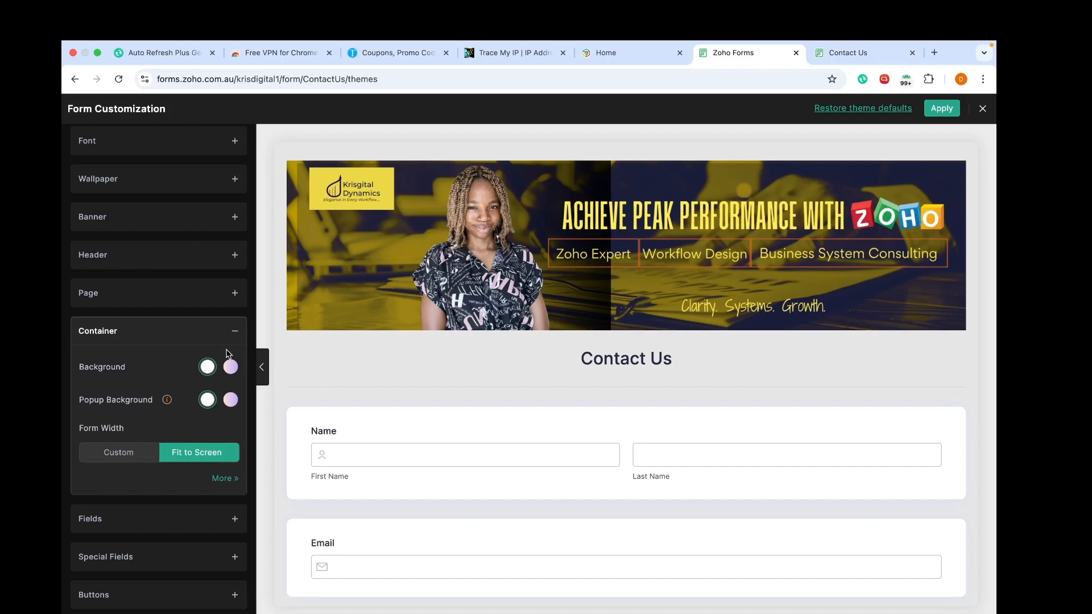
pyautogui.click(117, 456)
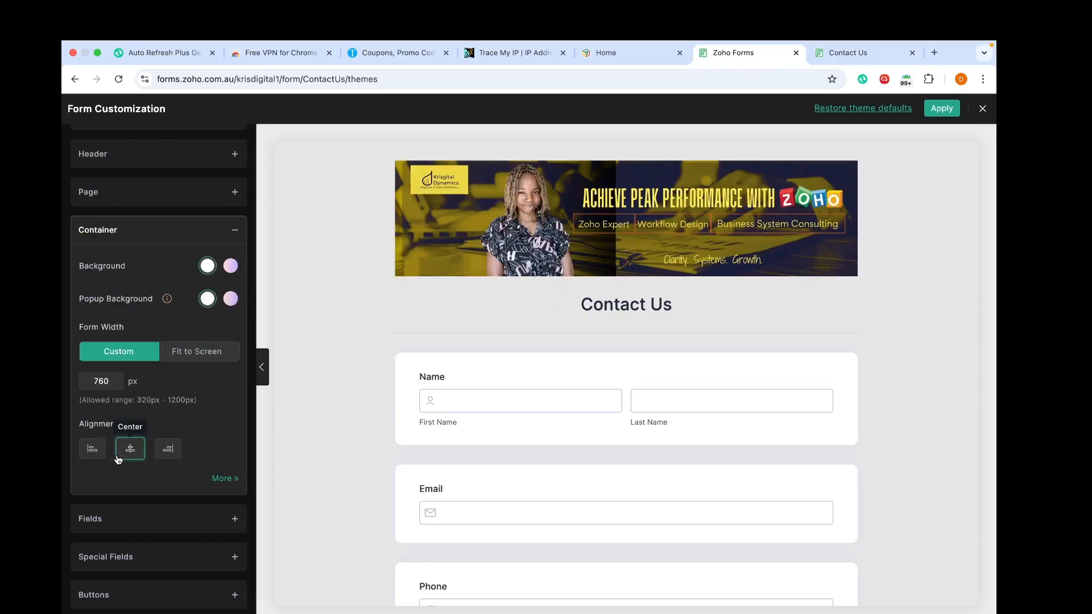
pyautogui.click(178, 359)
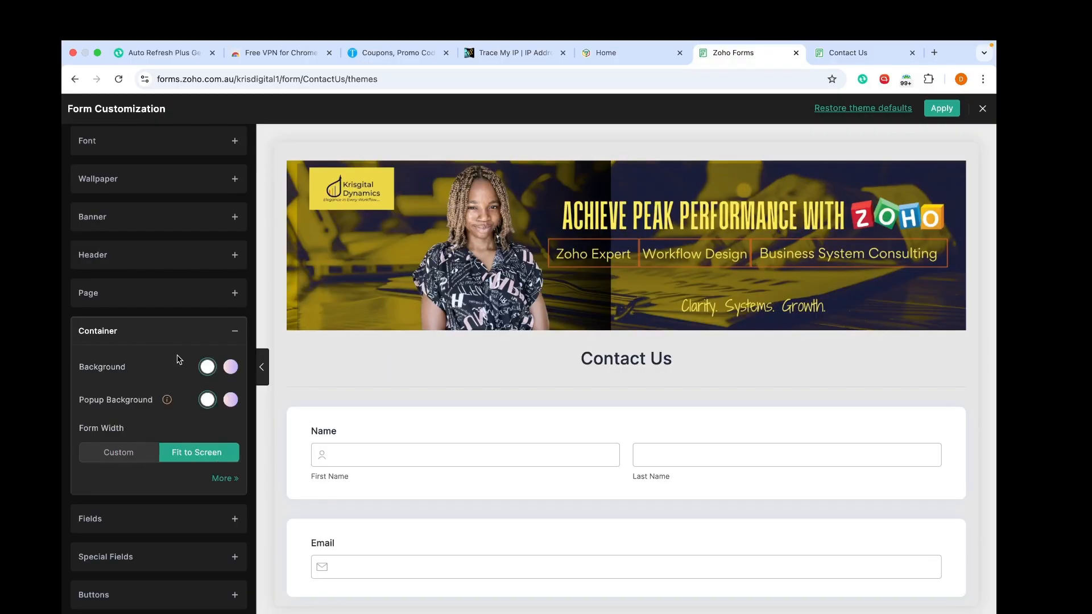
pyautogui.click(118, 453)
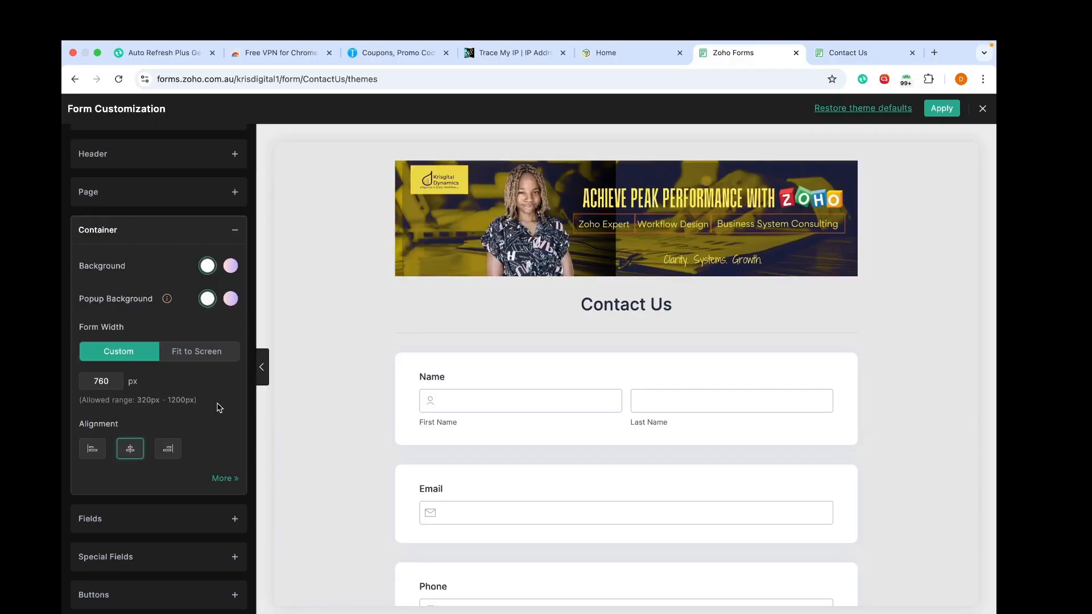
pyautogui.click(188, 518)
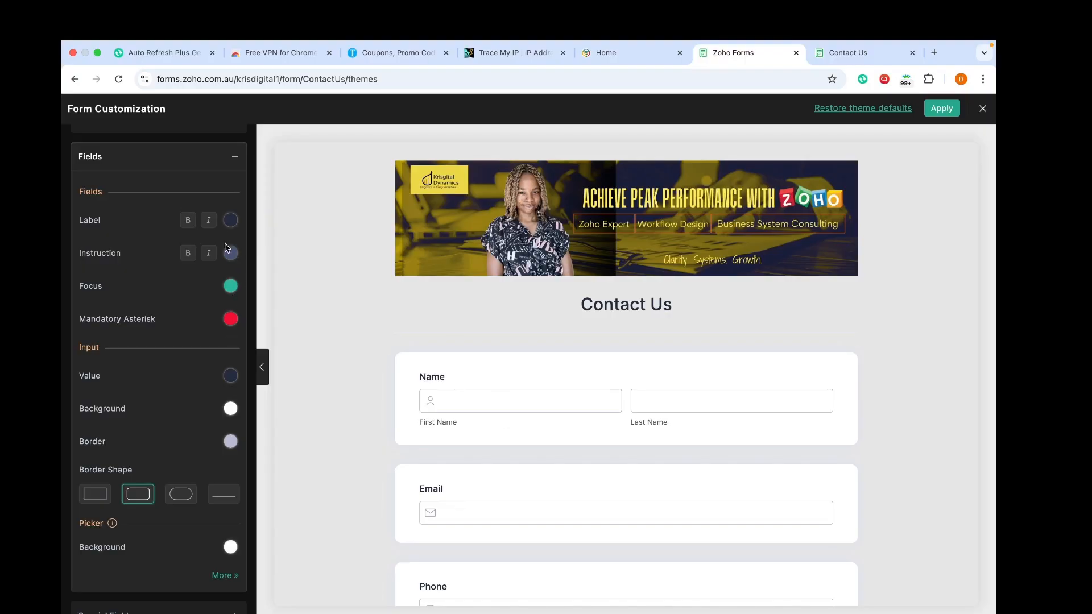
# Step: Try square, rounded and pill corners on the Submit button and stretch it to full width
pyautogui.scroll(-10, 455, 405)
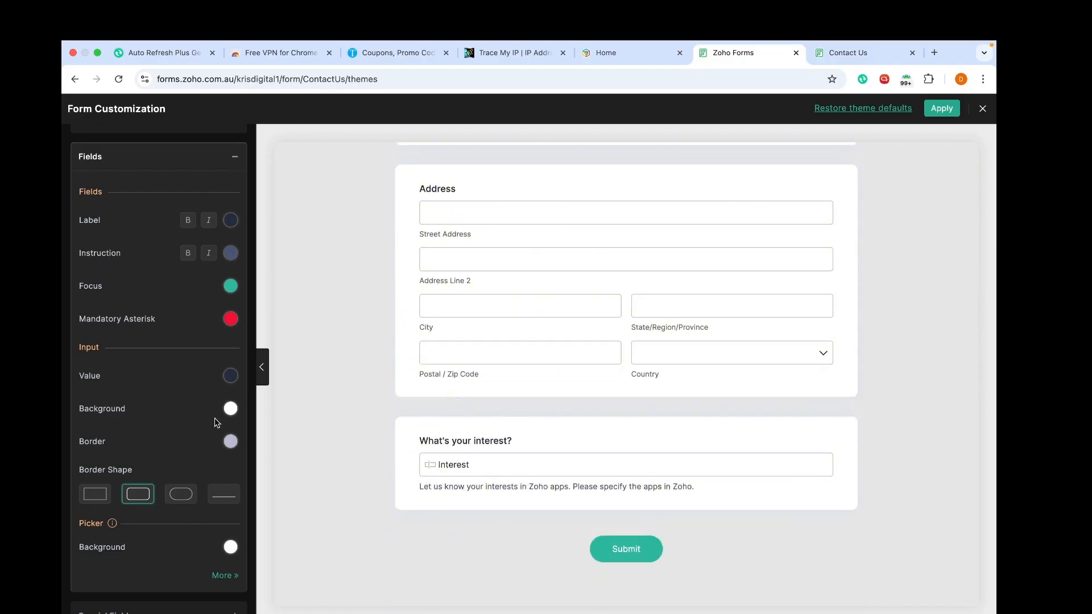
pyautogui.scroll(-2, 215, 443)
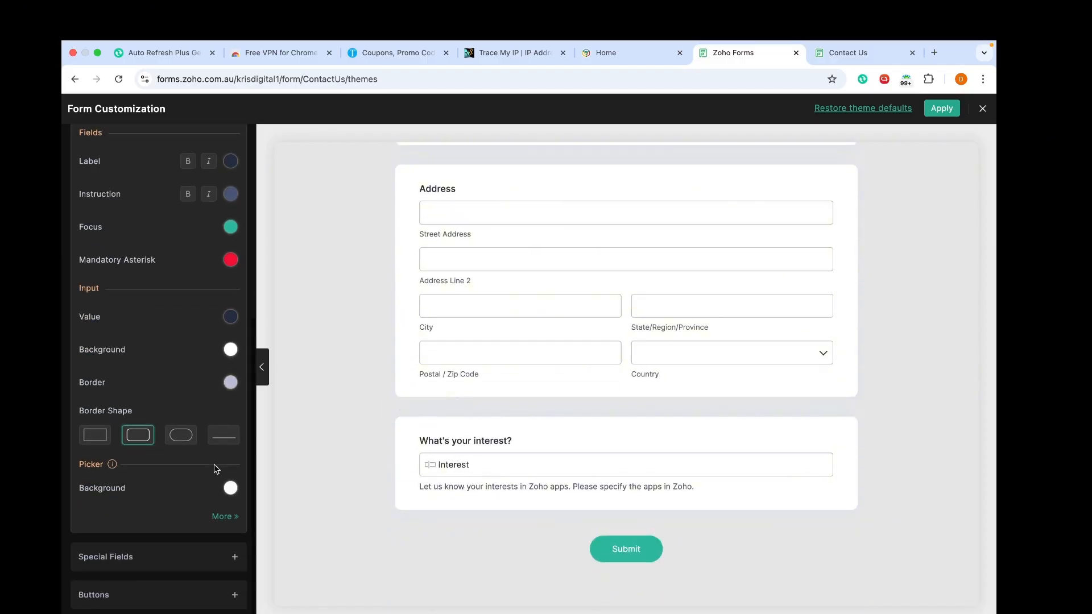
pyautogui.click(208, 569)
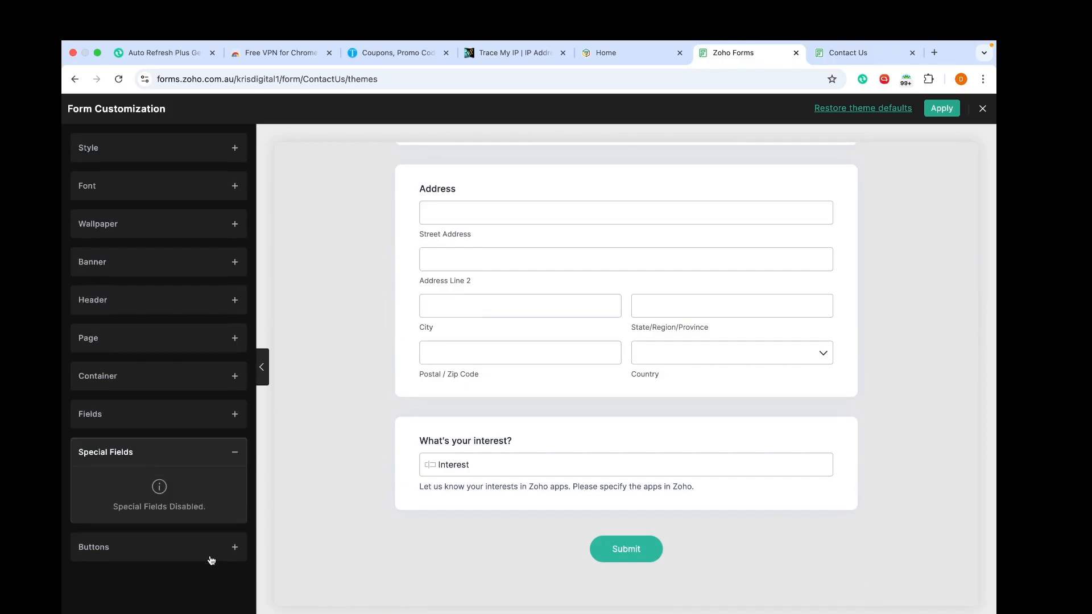
pyautogui.click(211, 560)
pyautogui.scroll(-6, 211, 549)
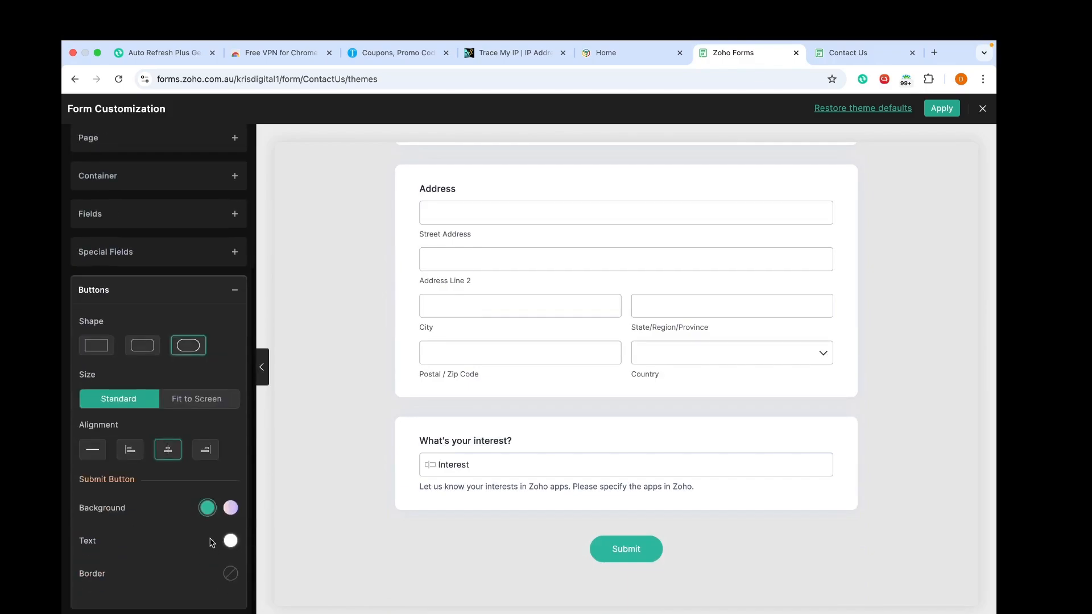
pyautogui.click(96, 345)
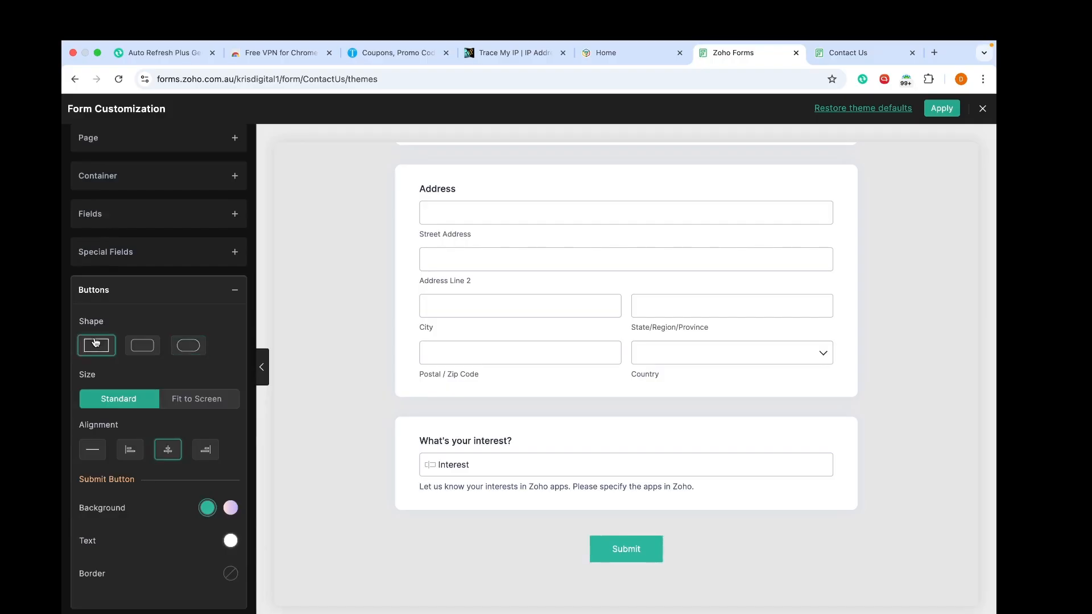
pyautogui.click(144, 349)
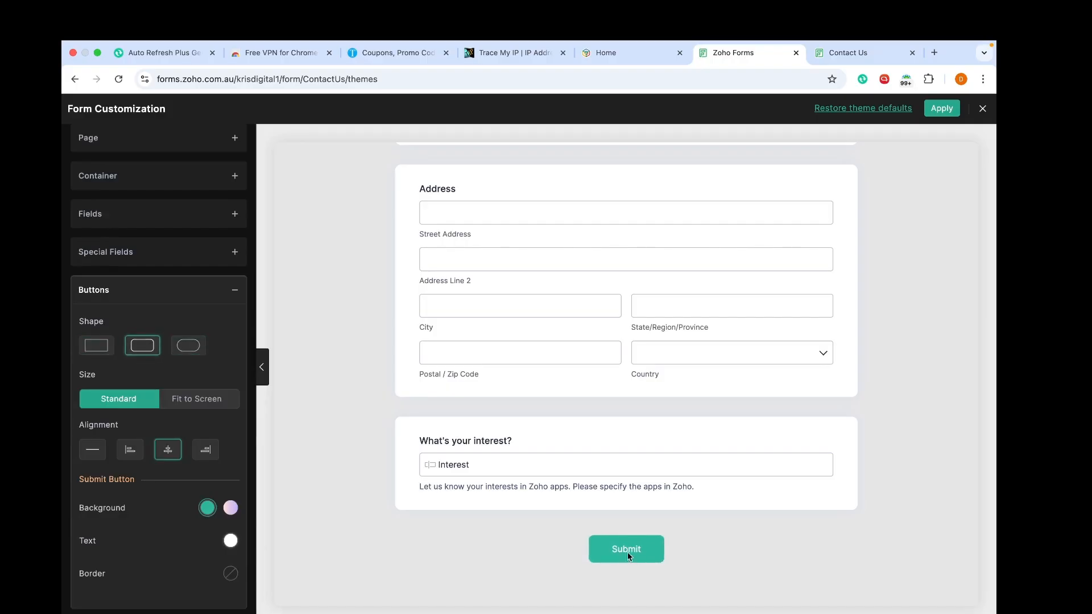
pyautogui.click(188, 346)
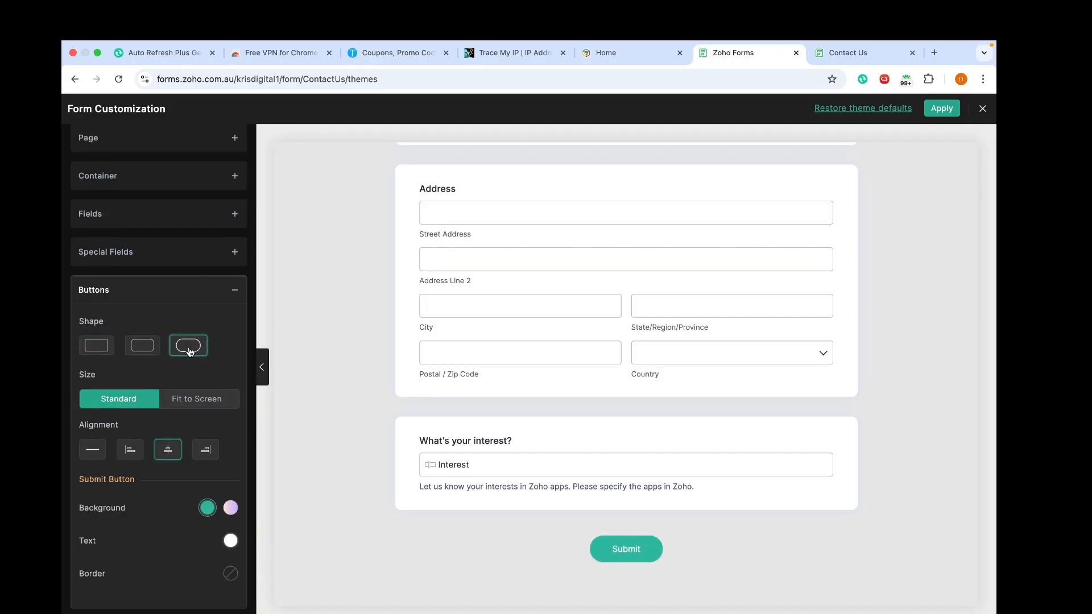
pyautogui.click(197, 398)
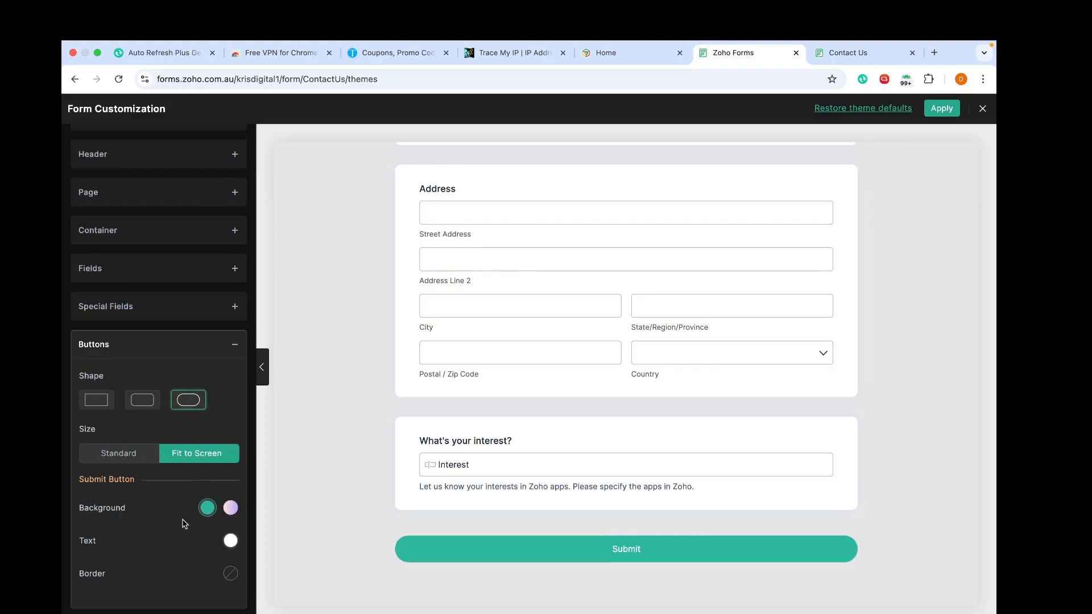
# Step: Try a gradient and angle, then give the button a default dark border on solid teal
pyautogui.click(231, 508)
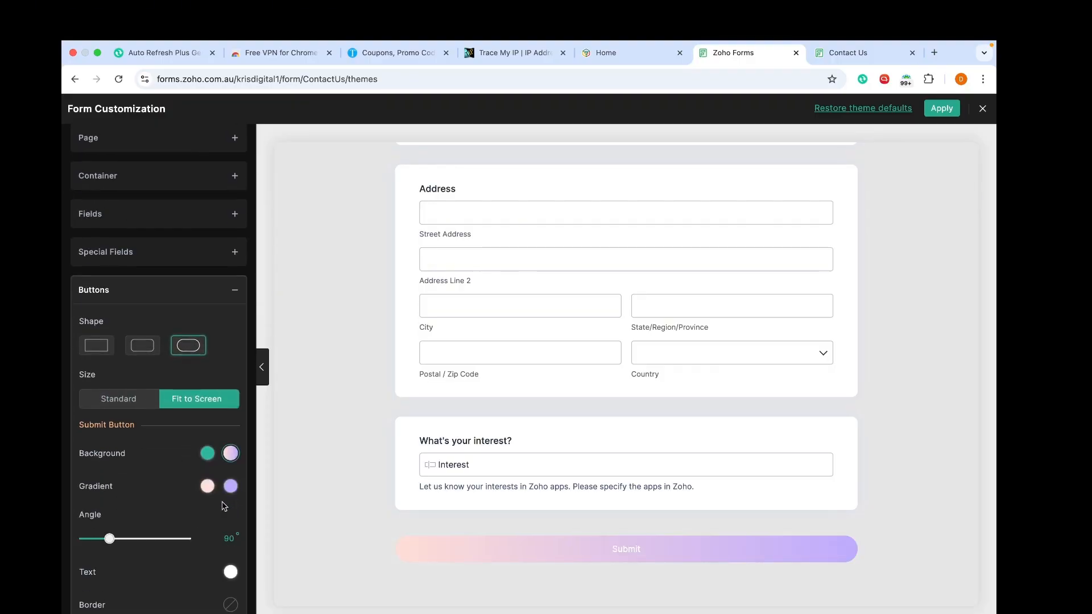
pyautogui.moveTo(110, 539)
pyautogui.mouseDown()
pyautogui.moveTo(219, 556)
pyautogui.moveTo(102, 557)
pyautogui.mouseUp()
pyautogui.click(231, 605)
pyautogui.click(157, 417)
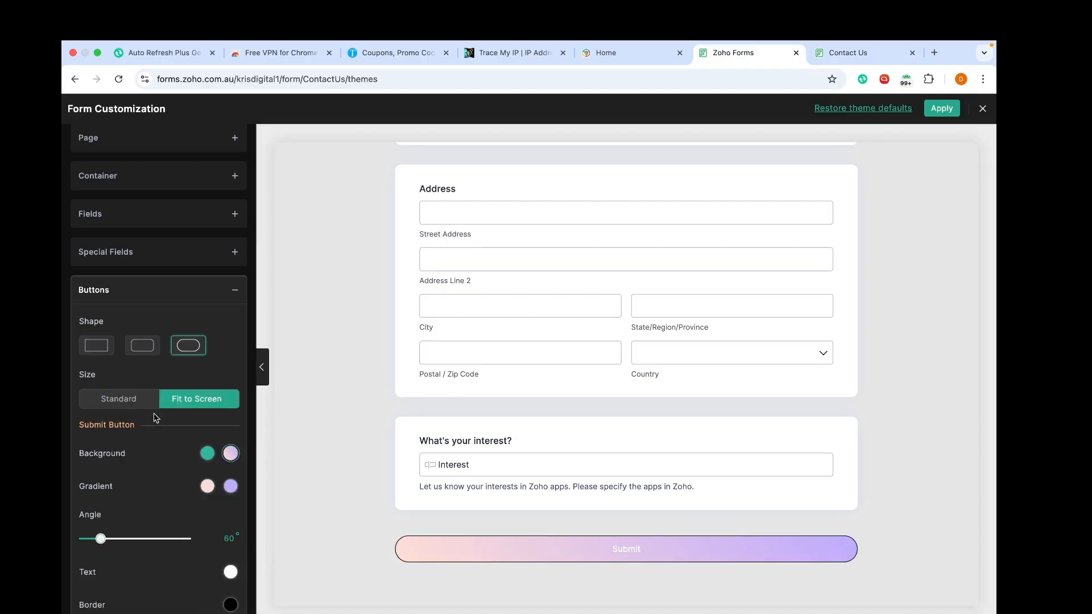
pyautogui.click(208, 453)
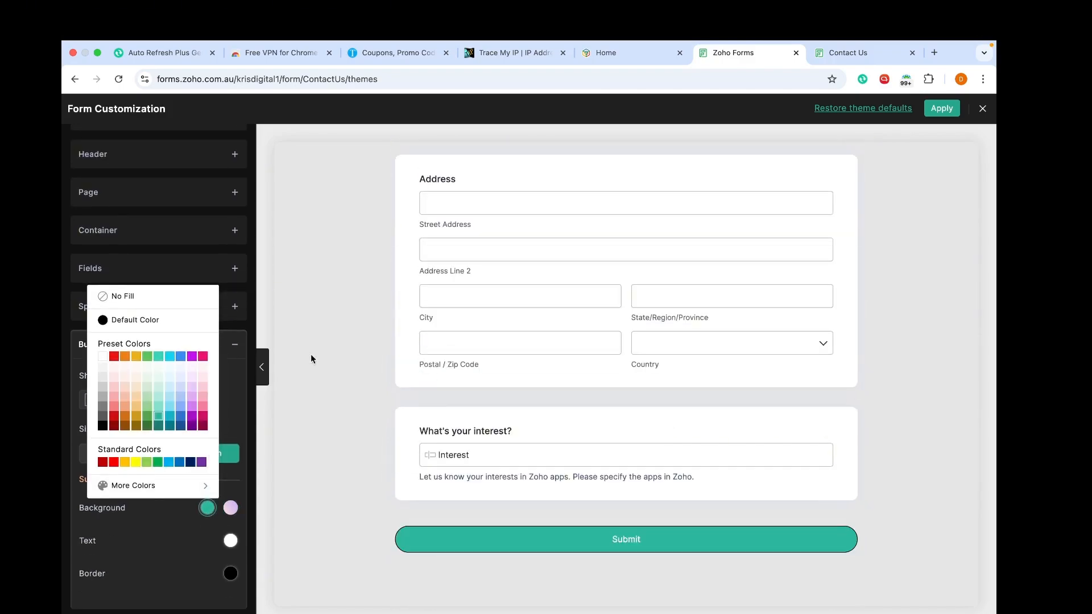
pyautogui.click(249, 326)
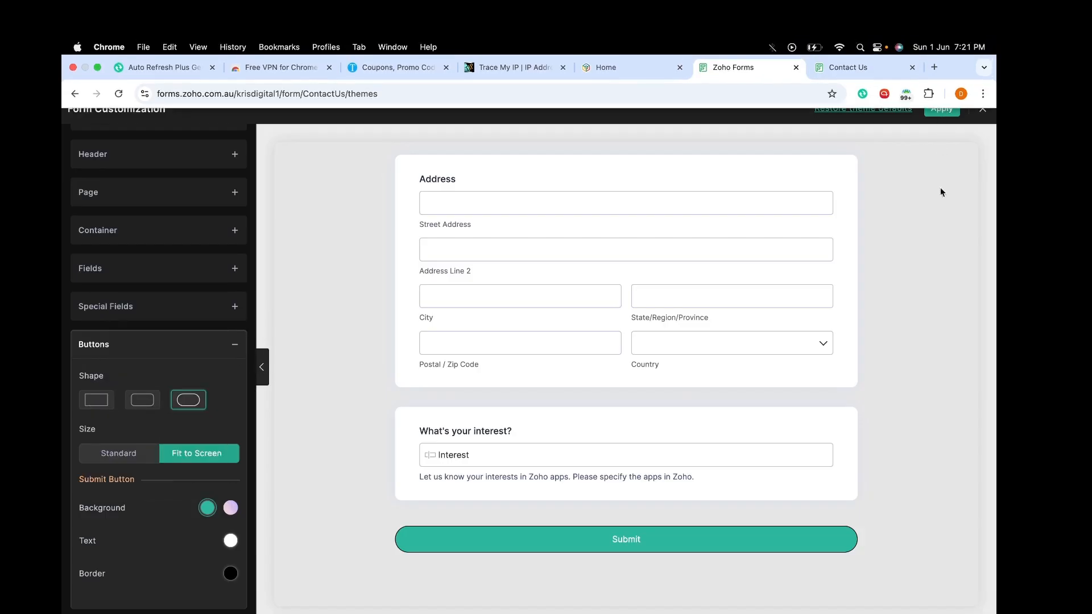
# Step: Apply the customised theme to Contact Us and exit customization back to Themes
pyautogui.click(942, 112)
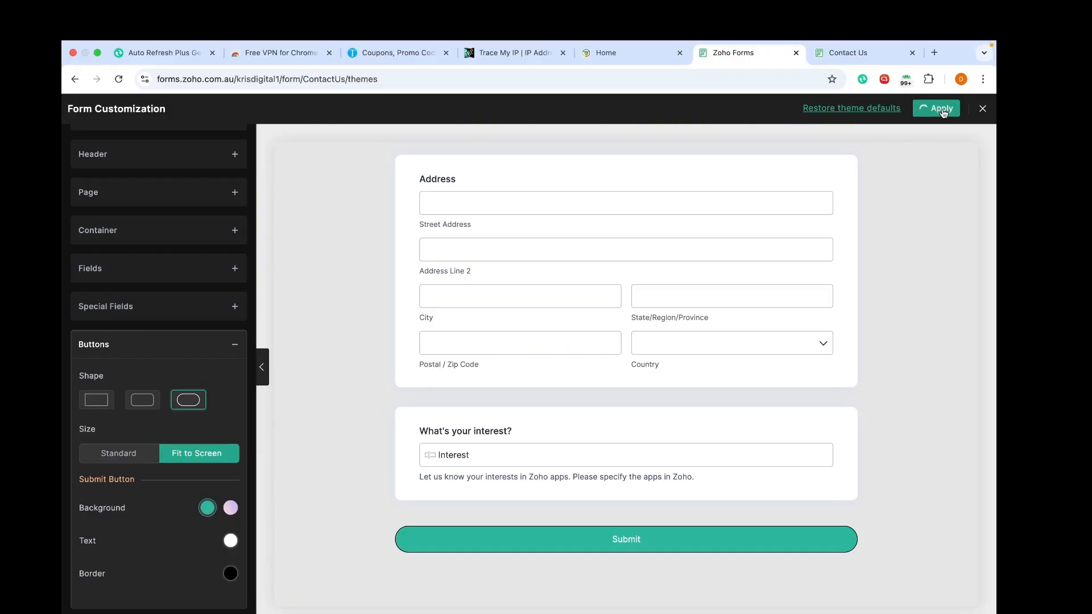
pyautogui.scroll(10, 676, 356)
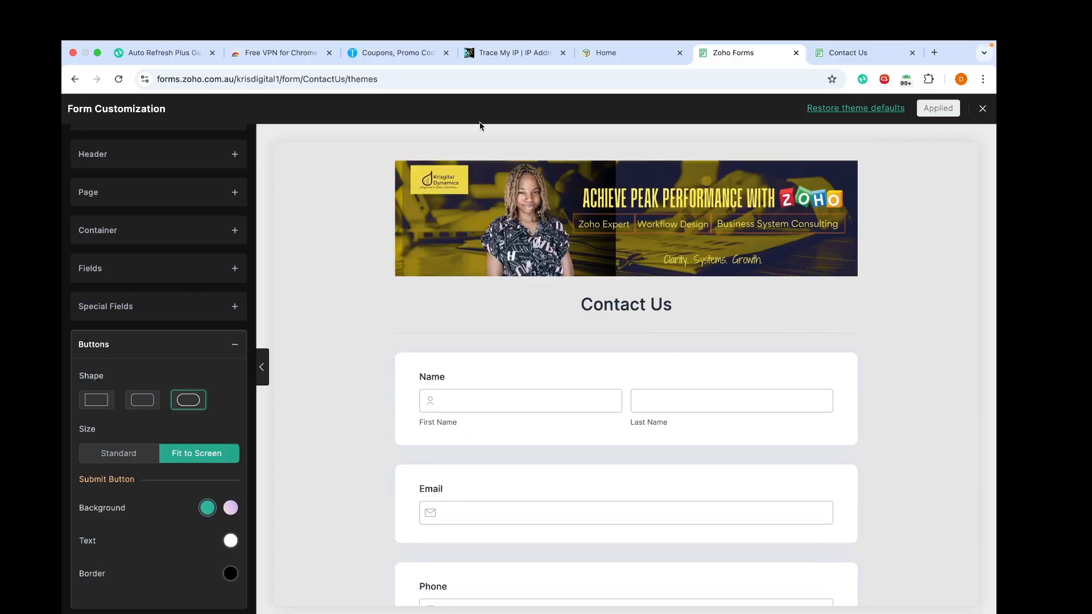
pyautogui.click(983, 109)
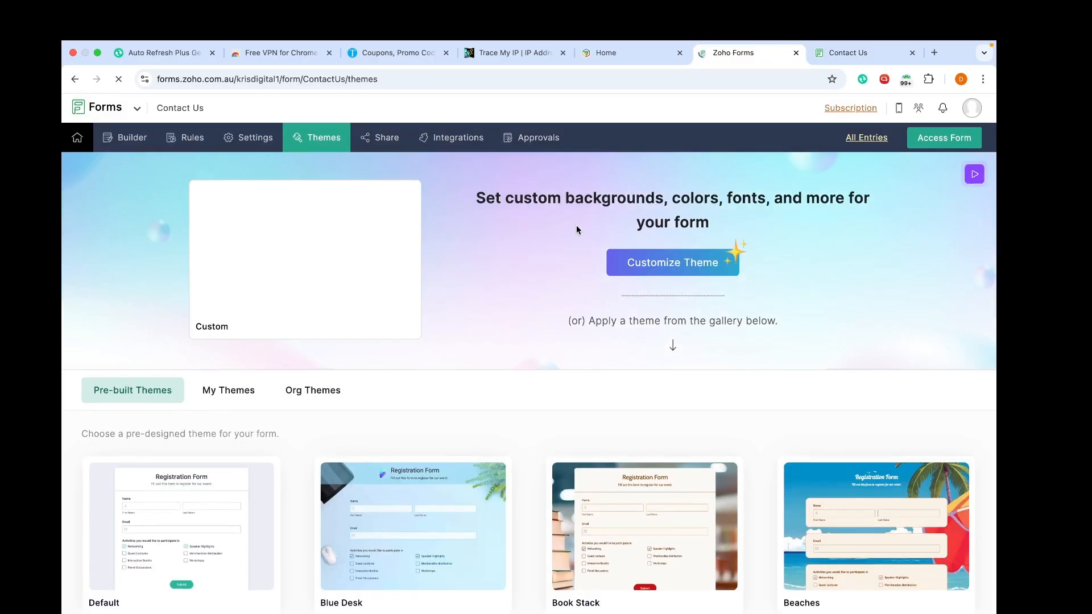
# Step: Start configuring the New Record email notification under Email & Notifications
pyautogui.moveTo(328, 255)
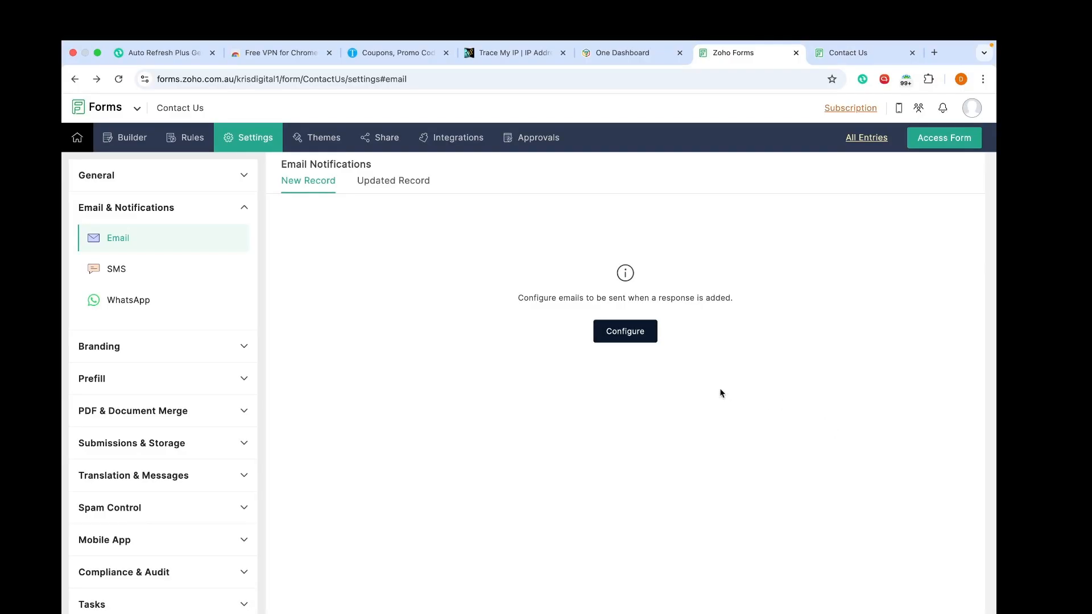
pyautogui.click(633, 332)
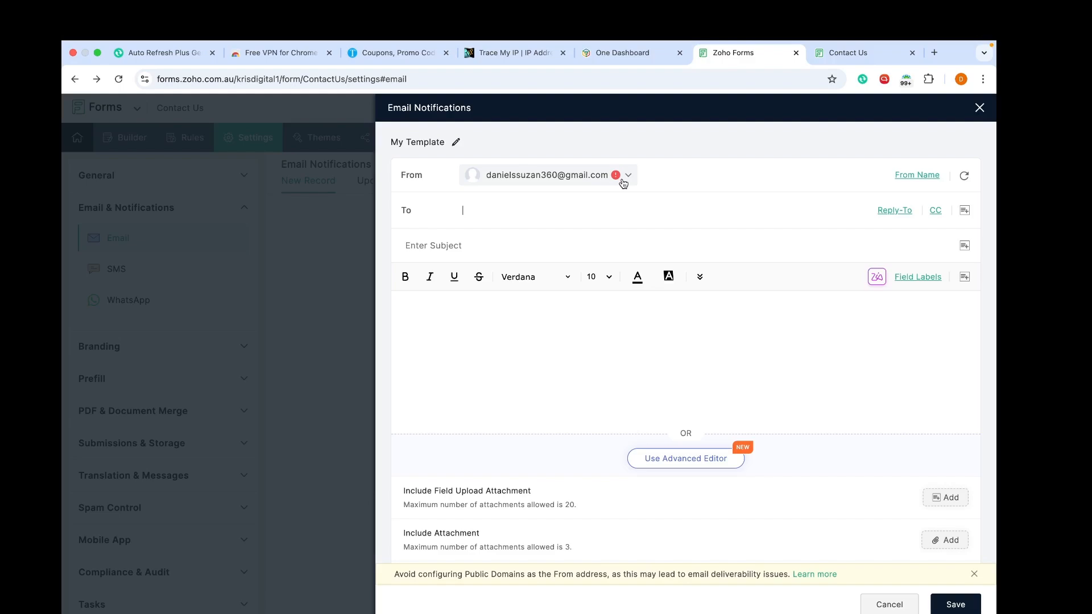
# Step: Send from the Zoho Forms notifications address and add the suggested owner address in To
pyautogui.click(623, 182)
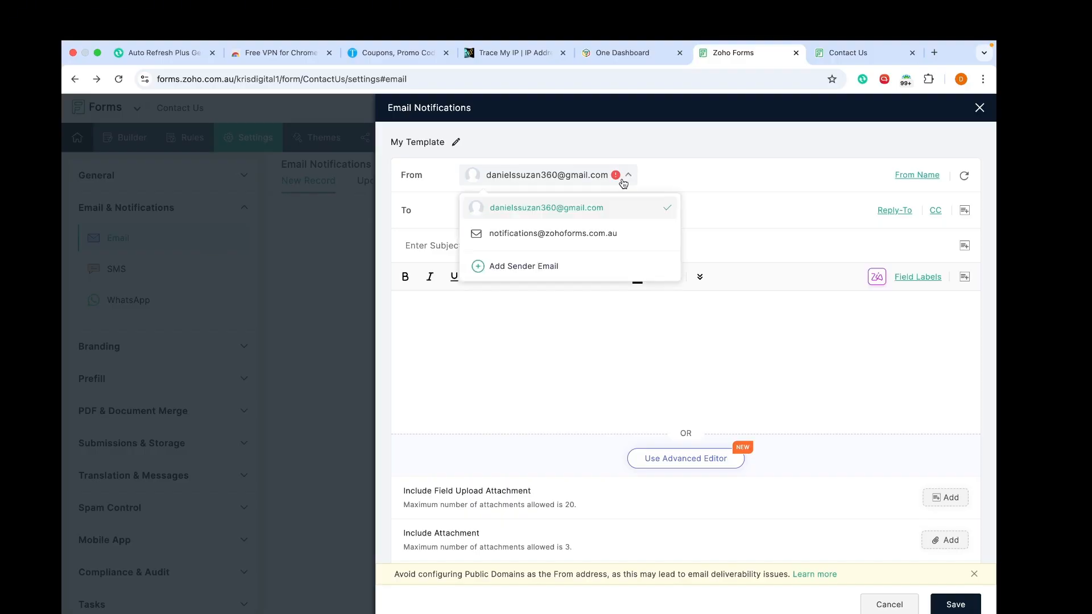
pyautogui.click(595, 232)
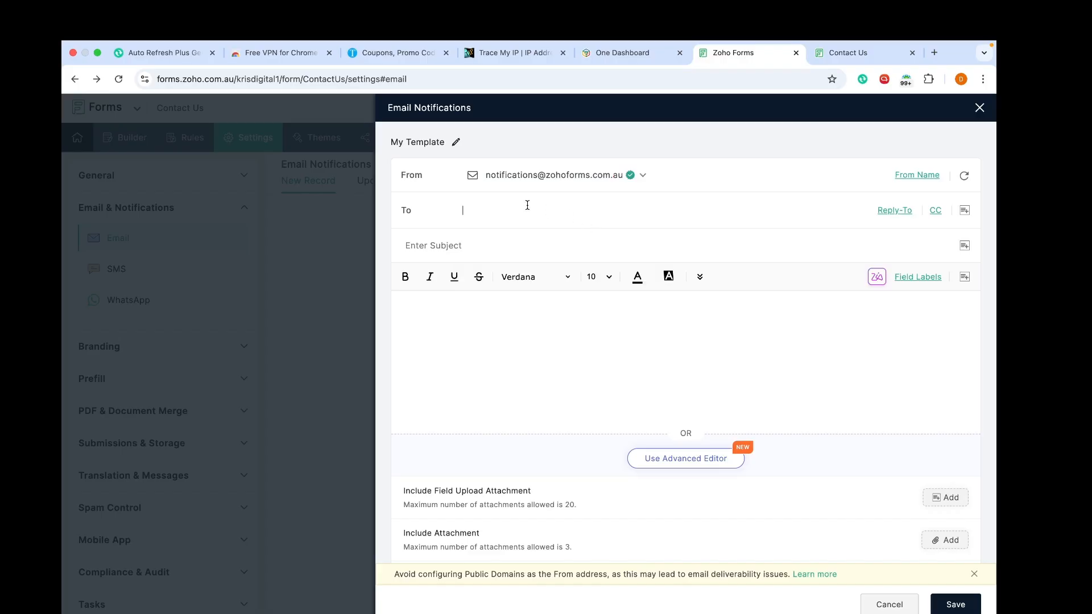
pyautogui.write('da')
pyautogui.click(560, 233)
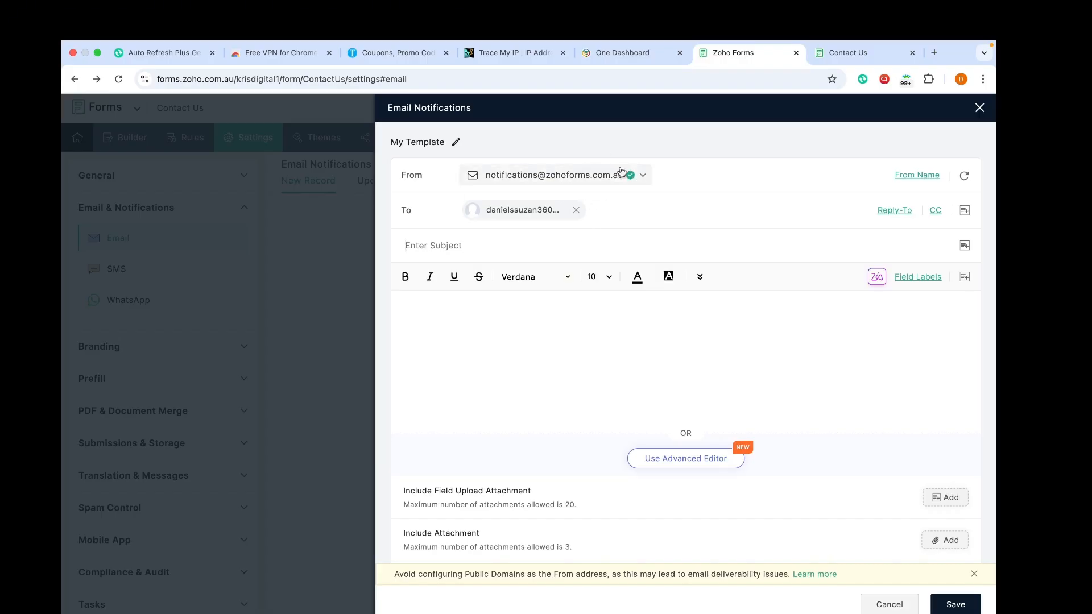
pyautogui.moveTo(629, 176)
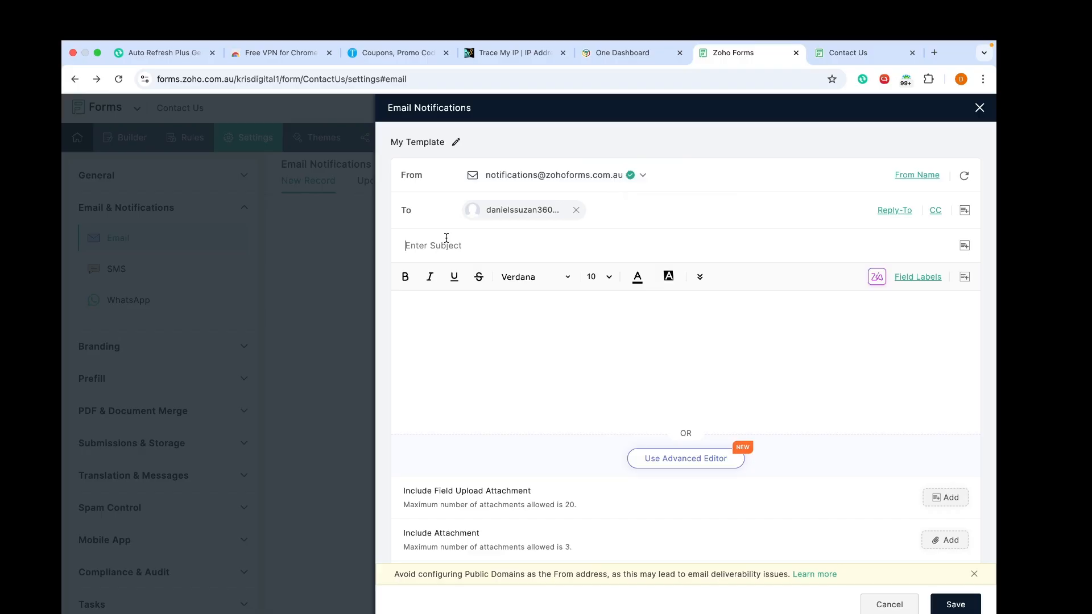
# Step: Enter subject 'A New Record entered' and a 'Name:' line with First and Last Name fields
pyautogui.write('A New Record entered')
pyautogui.click(514, 333)
pyautogui.write('Name:')
pyautogui.click(965, 276)
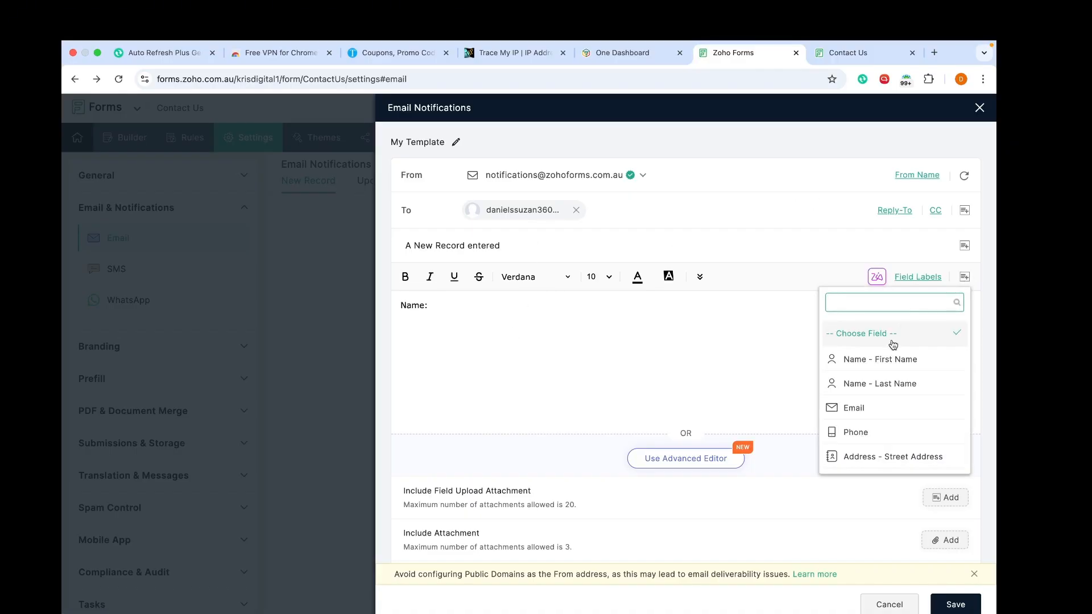
pyautogui.click(887, 359)
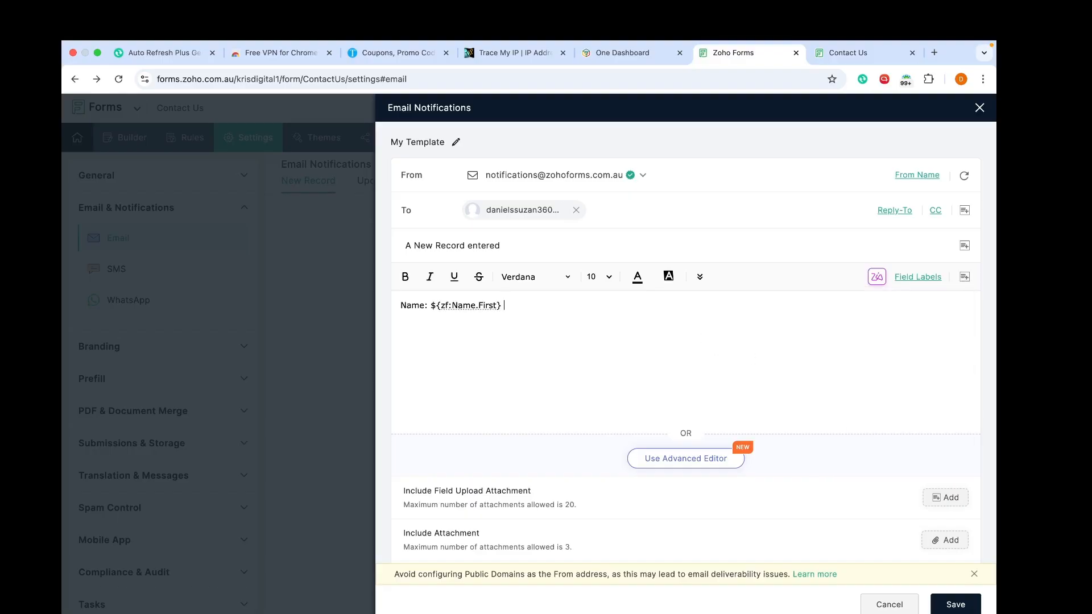
pyautogui.click(965, 277)
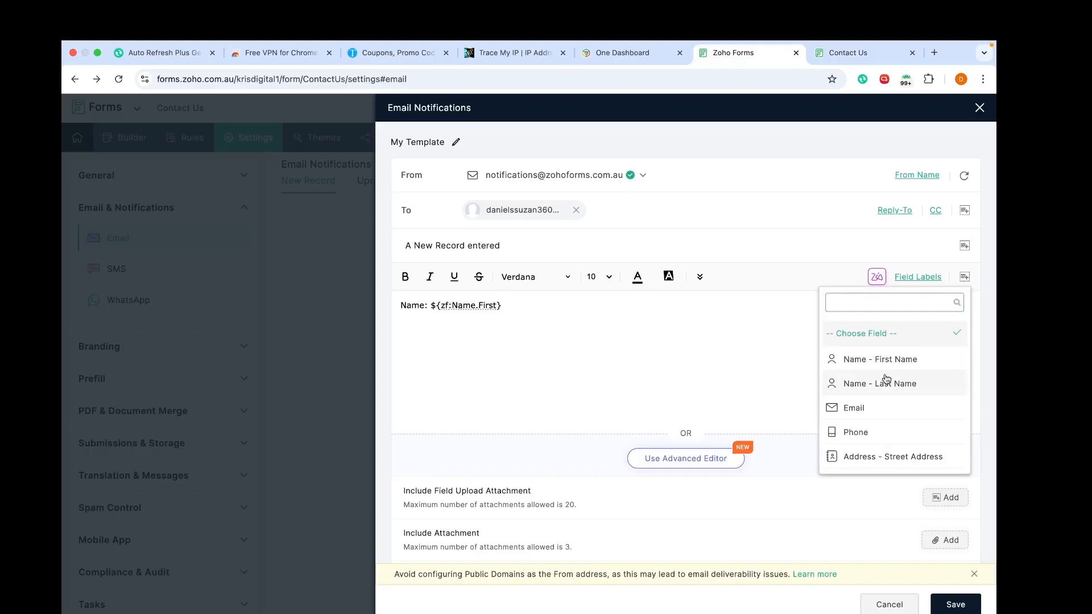
pyautogui.click(886, 383)
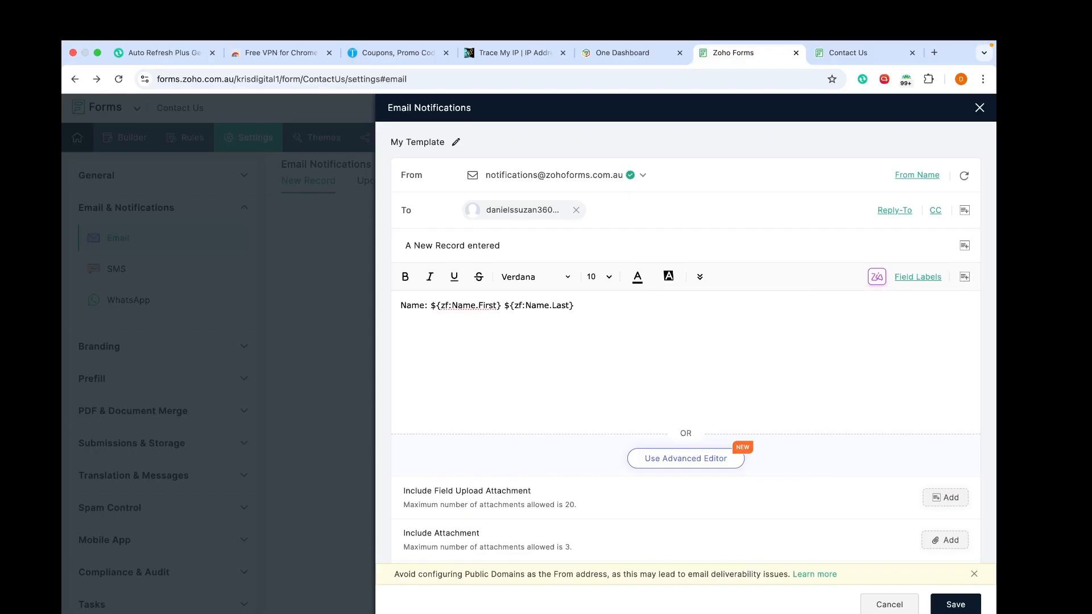
# Step: Add an 'Email:' line with the Email field on its own line and save the template
pyautogui.press('Return')
pyautogui.write('Ad')
pyautogui.press('BackSpace')
pyautogui.press('BackSpace')
pyautogui.press('BackSpace')
pyautogui.write('Ema')
pyautogui.press('BackSpace')
pyautogui.press('BackSpace')
pyautogui.press('BackSpace')
pyautogui.press('BackSpace')
pyautogui.write('} Email:')
pyautogui.click(965, 277)
pyautogui.click(897, 409)
pyautogui.click(574, 306)
pyautogui.press('Return')
pyautogui.click(962, 606)
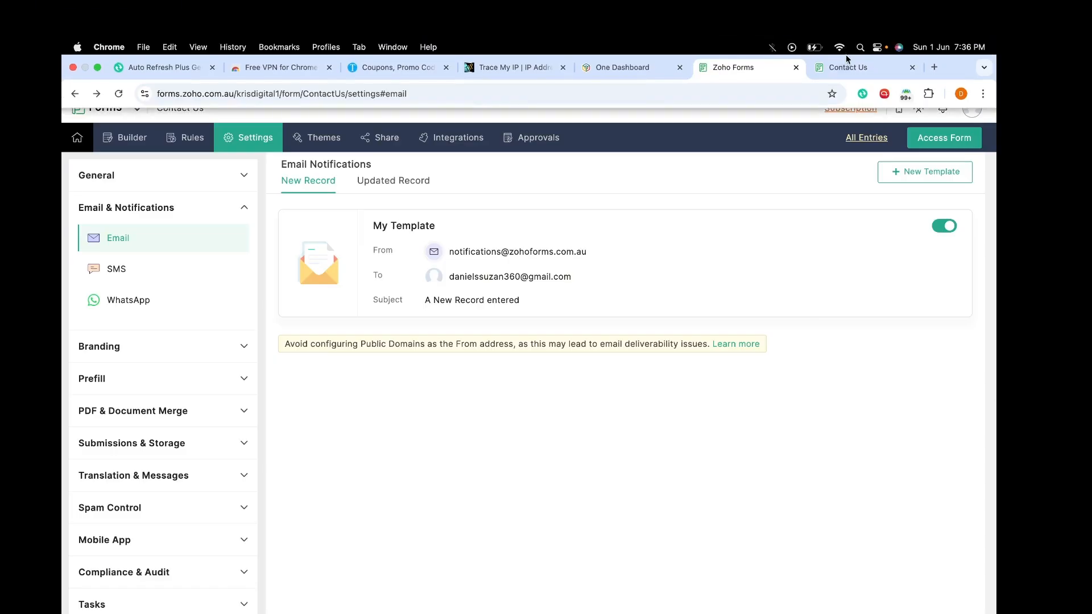
# Step: Reload the live Contact Us form to check the latest theme
pyautogui.click(848, 70)
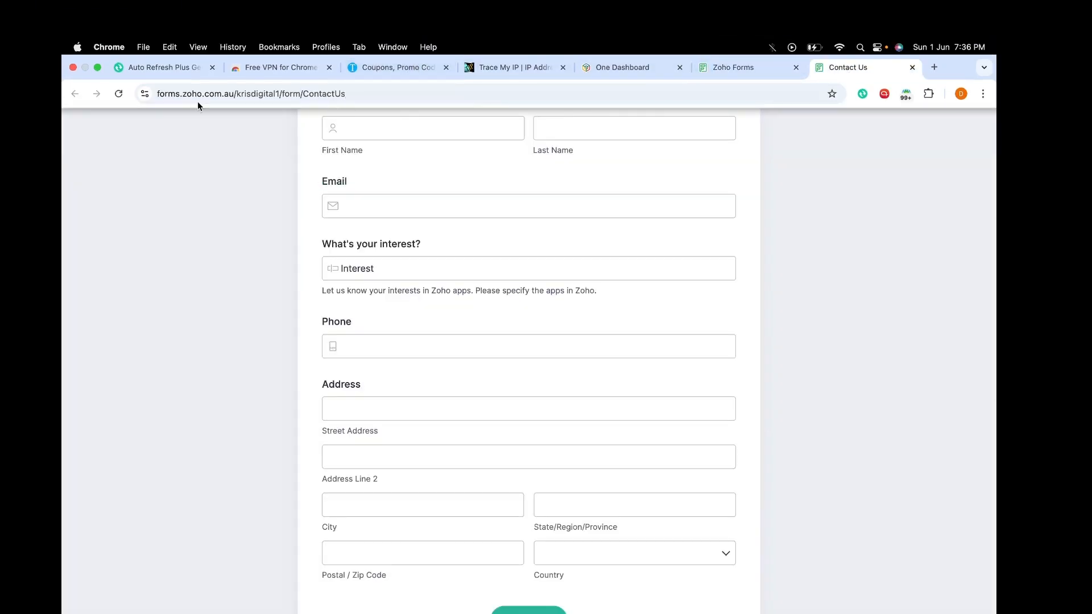
pyautogui.click(117, 97)
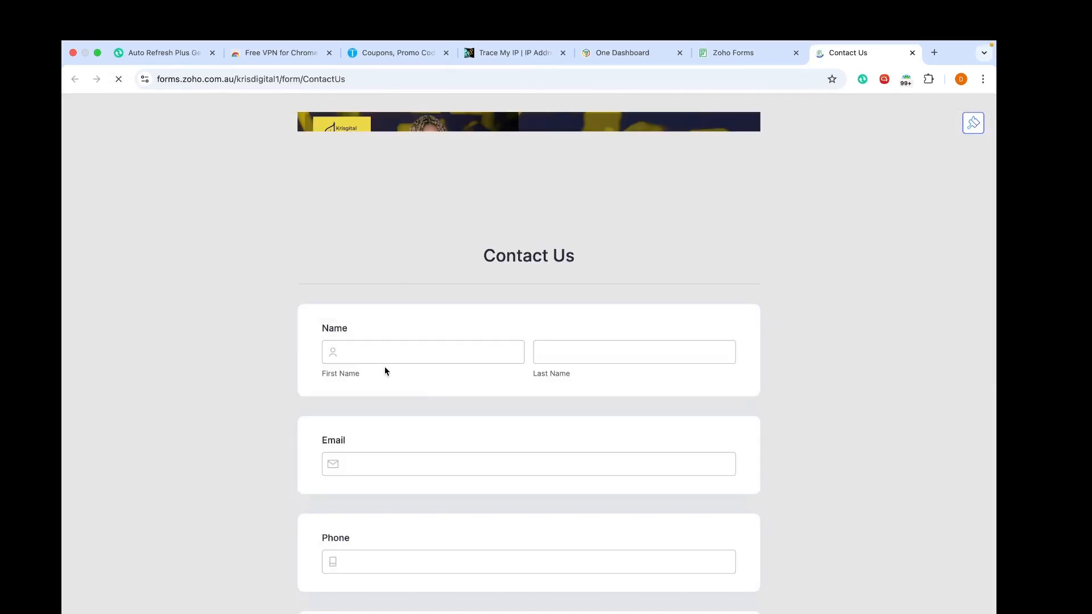
pyautogui.click(415, 349)
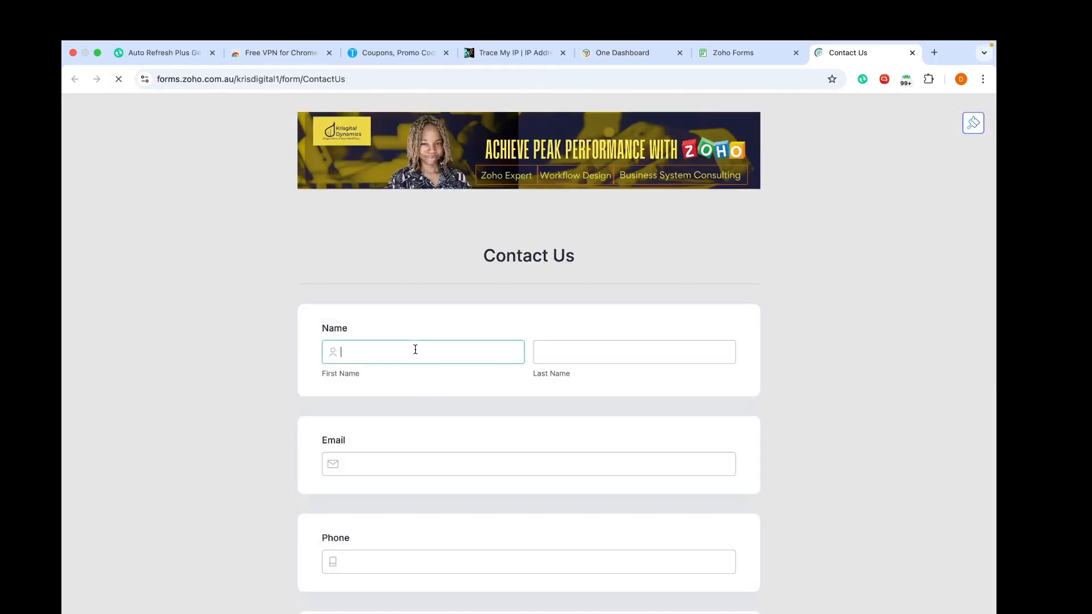
pyautogui.scroll(-4, 415, 350)
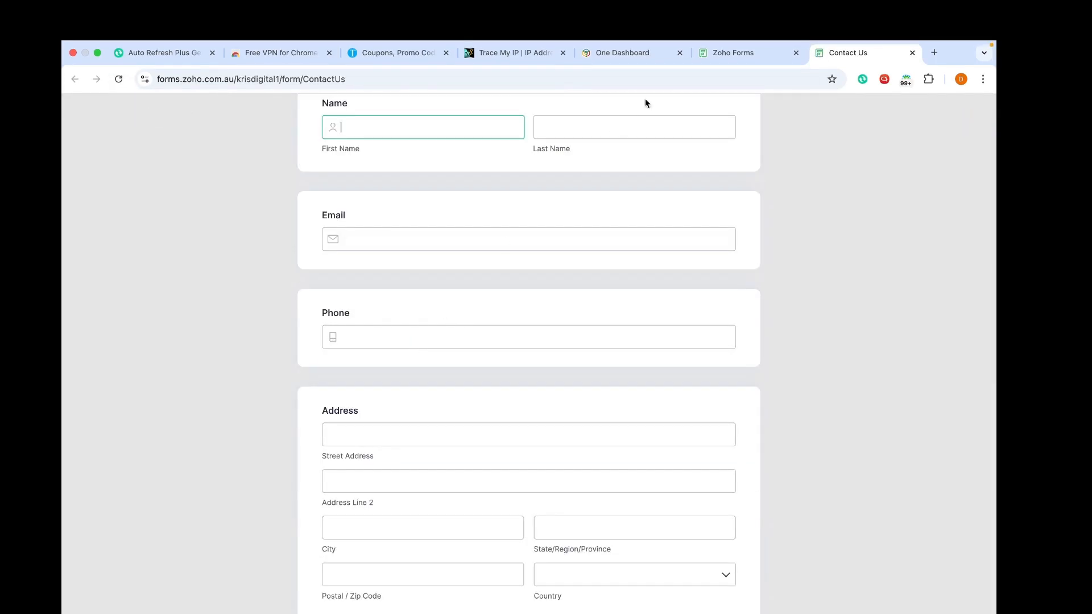
# Step: Copy the form's public permalink from the Share page
pyautogui.click(760, 57)
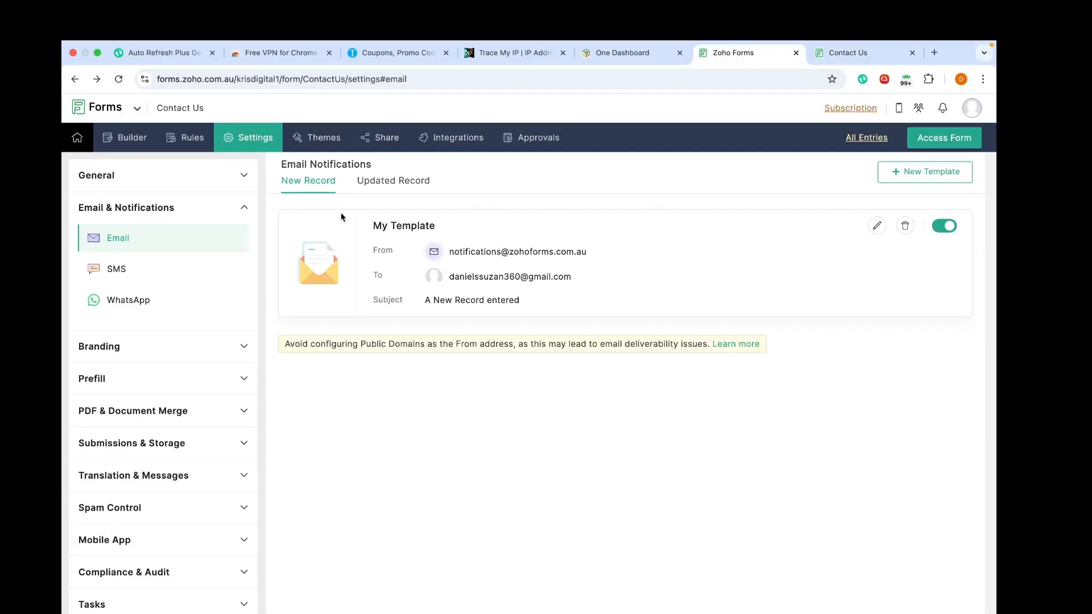
pyautogui.click(377, 148)
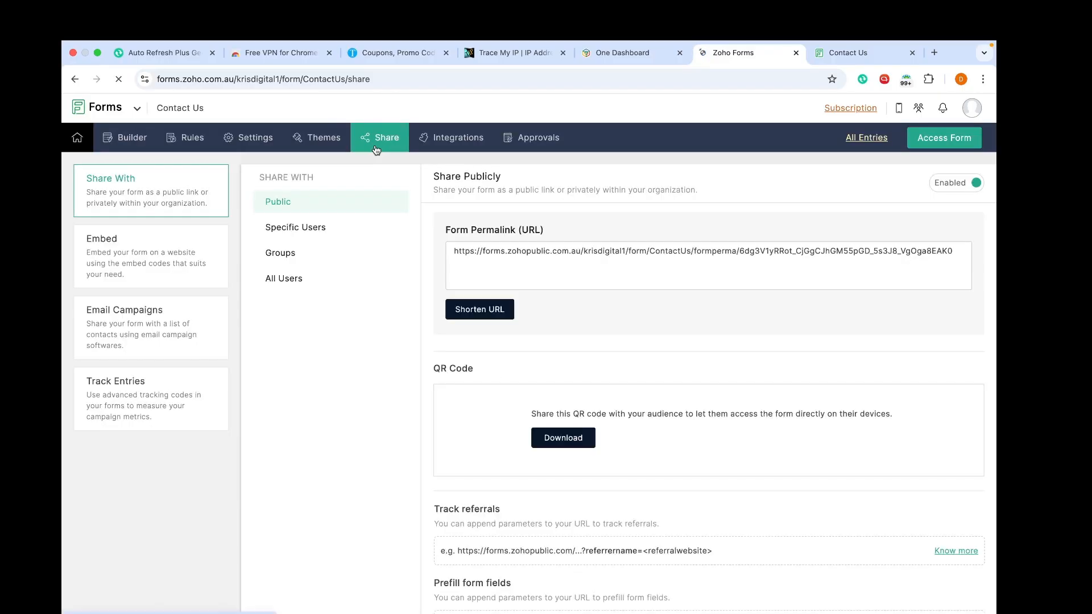
pyautogui.click(552, 252)
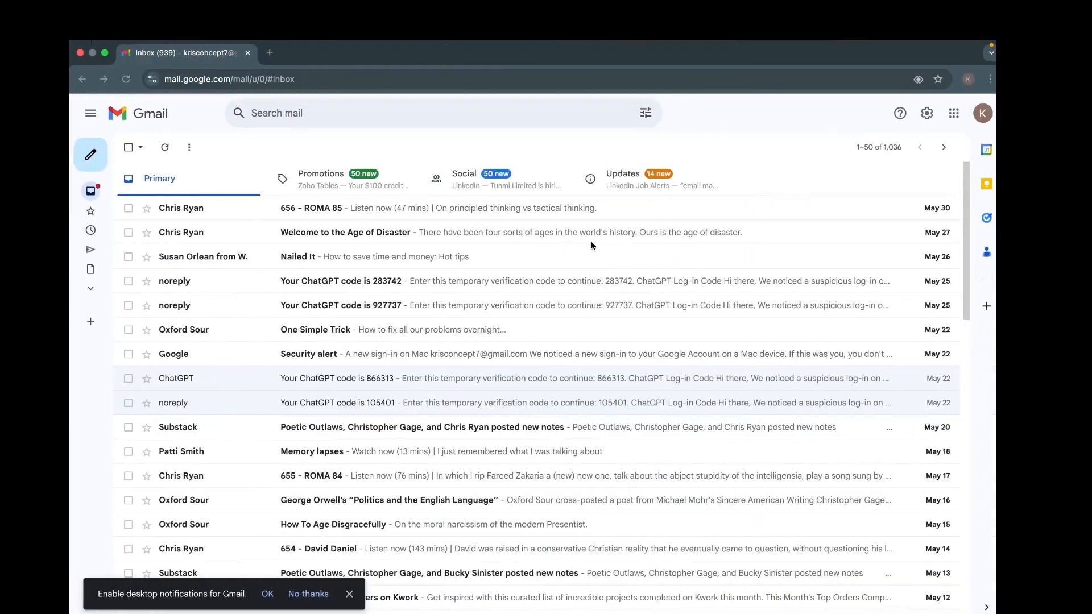
# Step: Open the copied permalink in a new browser tab to load the public form
pyautogui.click(261, 53)
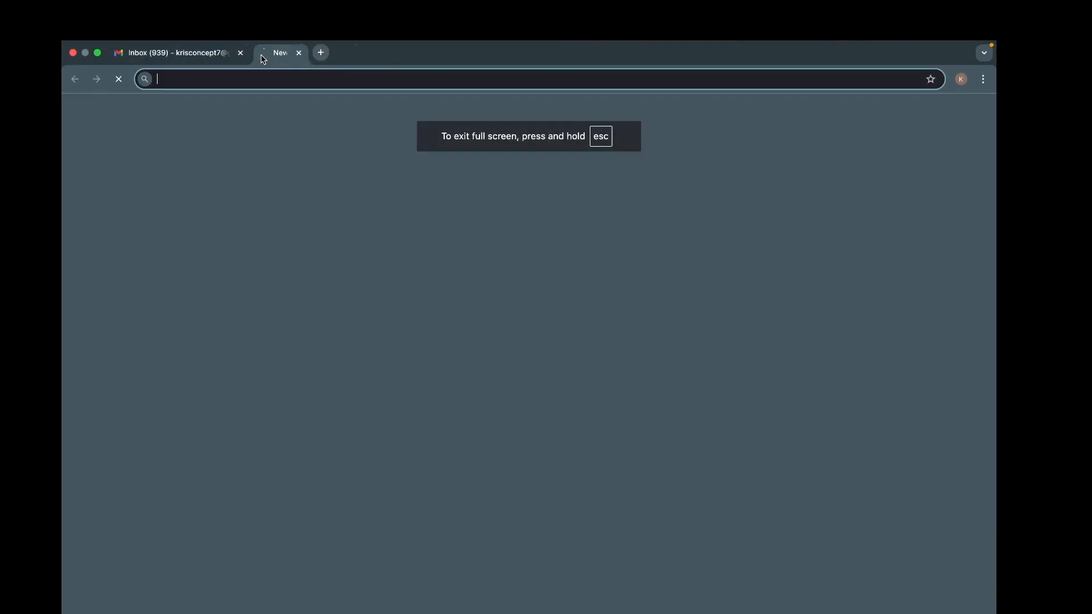
pyautogui.press('super+v')
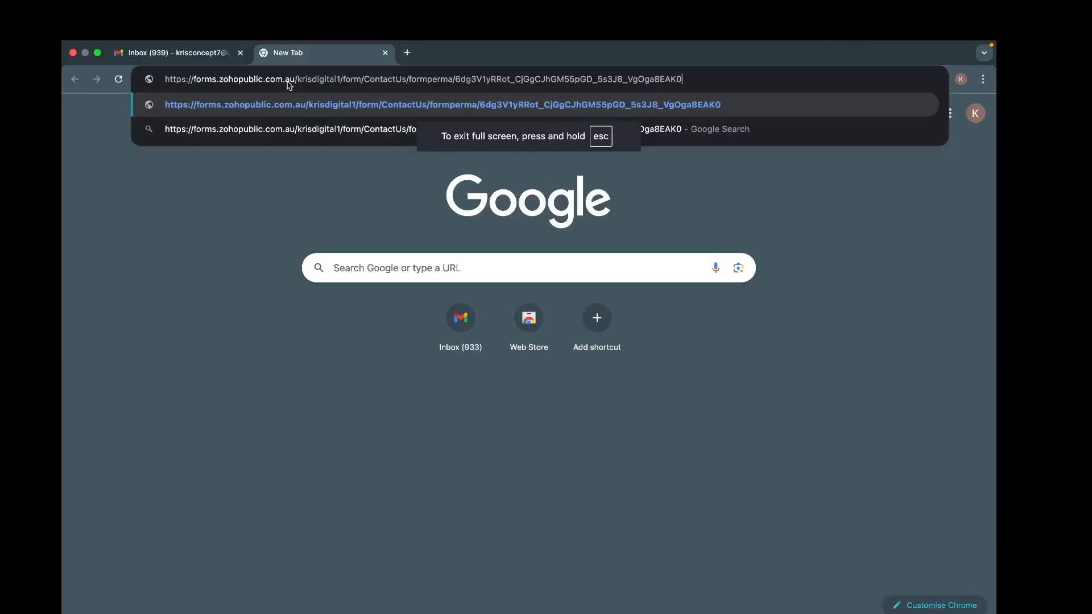
pyautogui.press('Return')
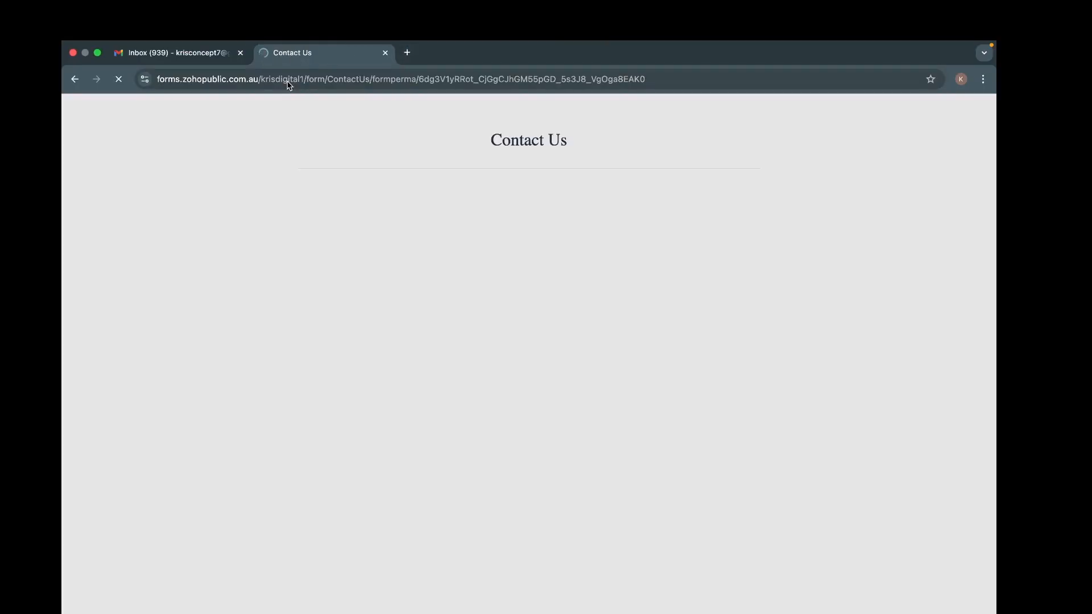
# Step: Enter the test submitter's first name, last name 'Test' and e-mail address
pyautogui.click(442, 356)
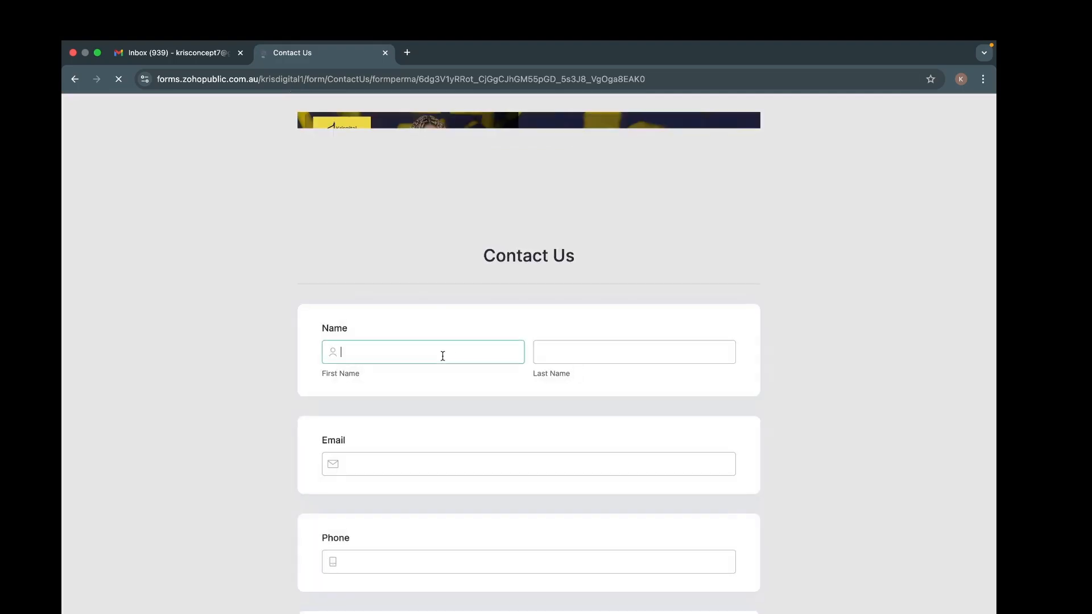
pyautogui.write('Ke')
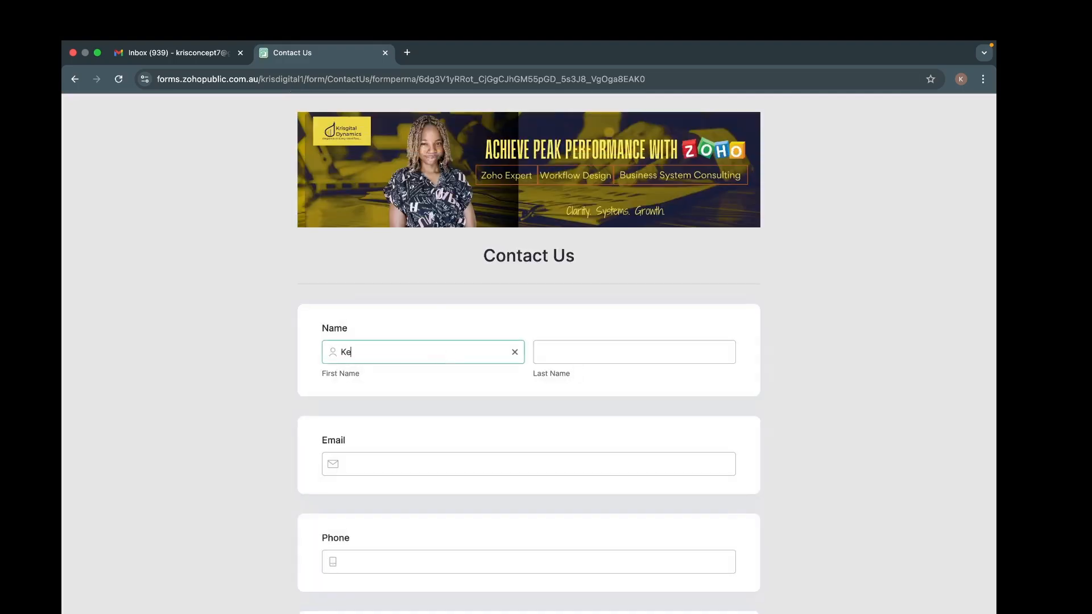
pyautogui.press('BackSpace')
pyautogui.write('ris')
pyautogui.click(597, 353)
pyautogui.write('Test')
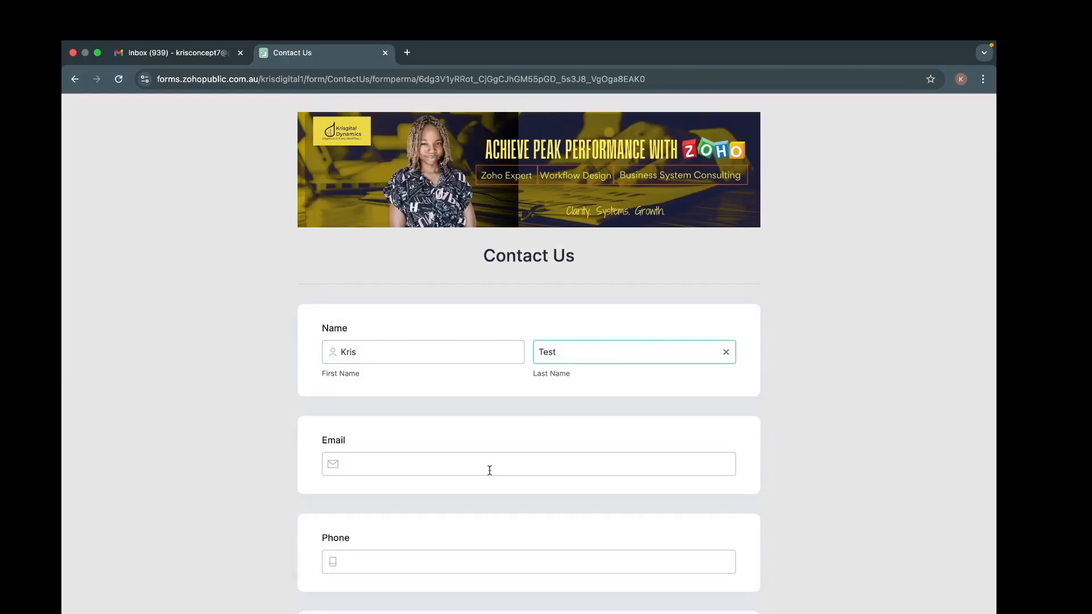
pyautogui.click(489, 471)
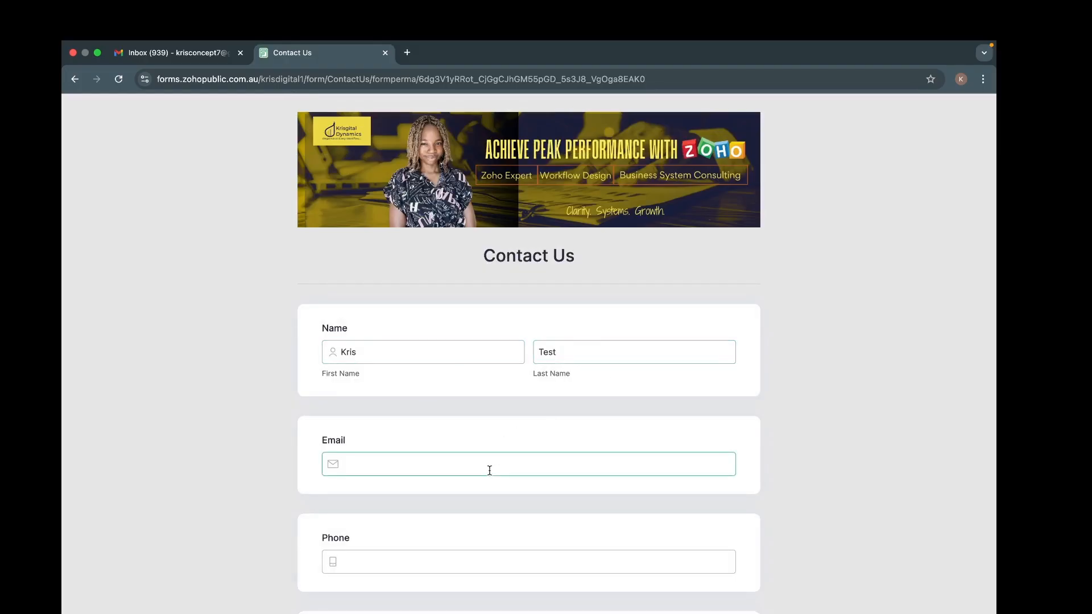
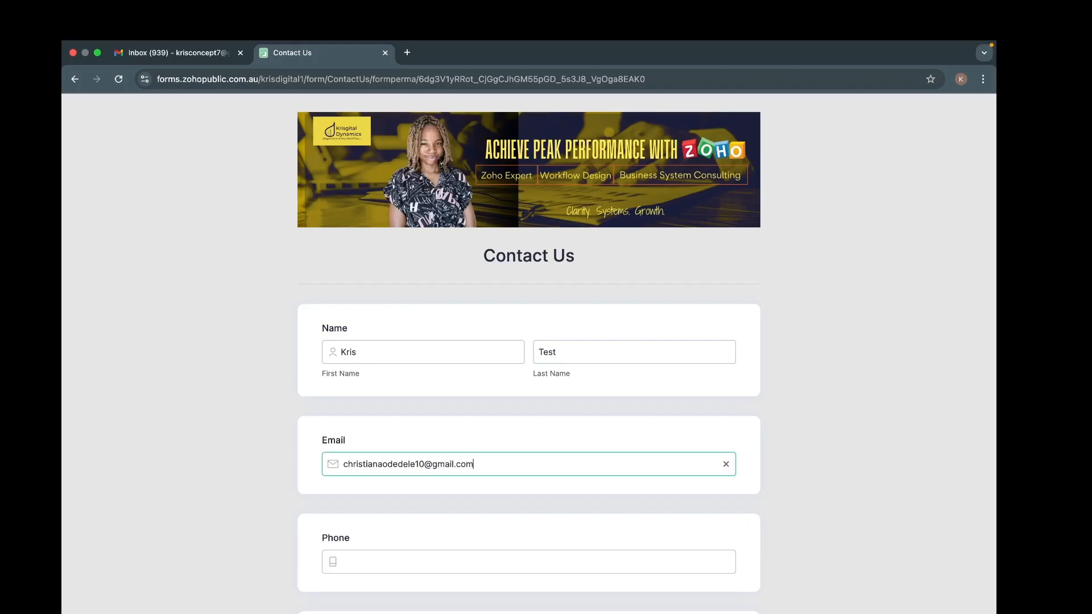
pyautogui.scroll(-2, 533, 483)
pyautogui.scroll(-1, 533, 484)
pyautogui.click(439, 438)
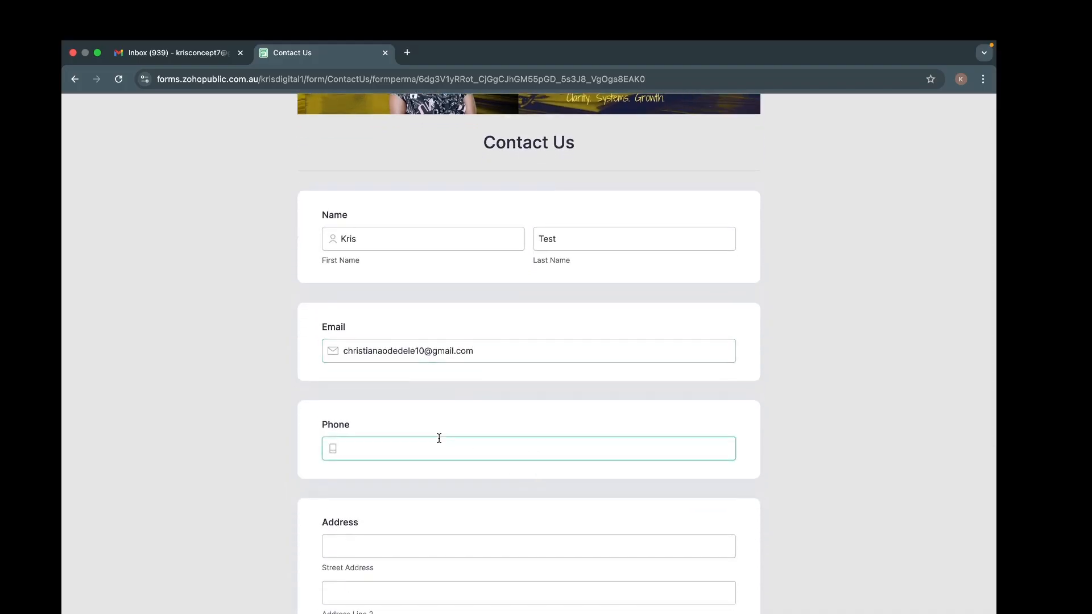
# Step: Enter the test phone number, street 'Test address', and append 'test' to the interest answer
pyautogui.scroll(-3, 475, 480)
pyautogui.click(428, 364)
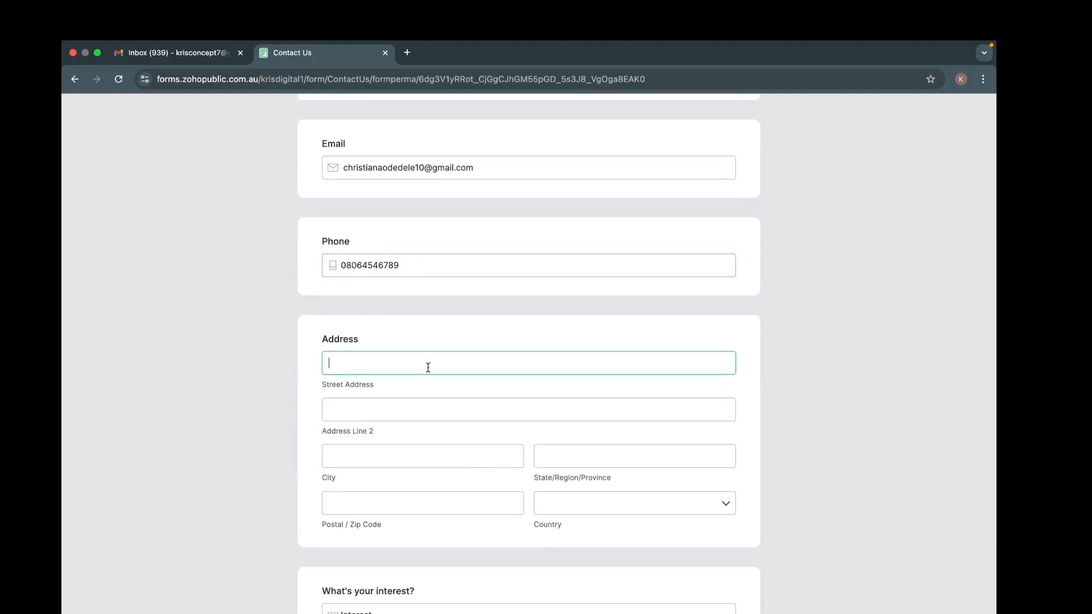
pyautogui.write('Test address')
pyautogui.click(577, 446)
pyautogui.scroll(-3, 585, 451)
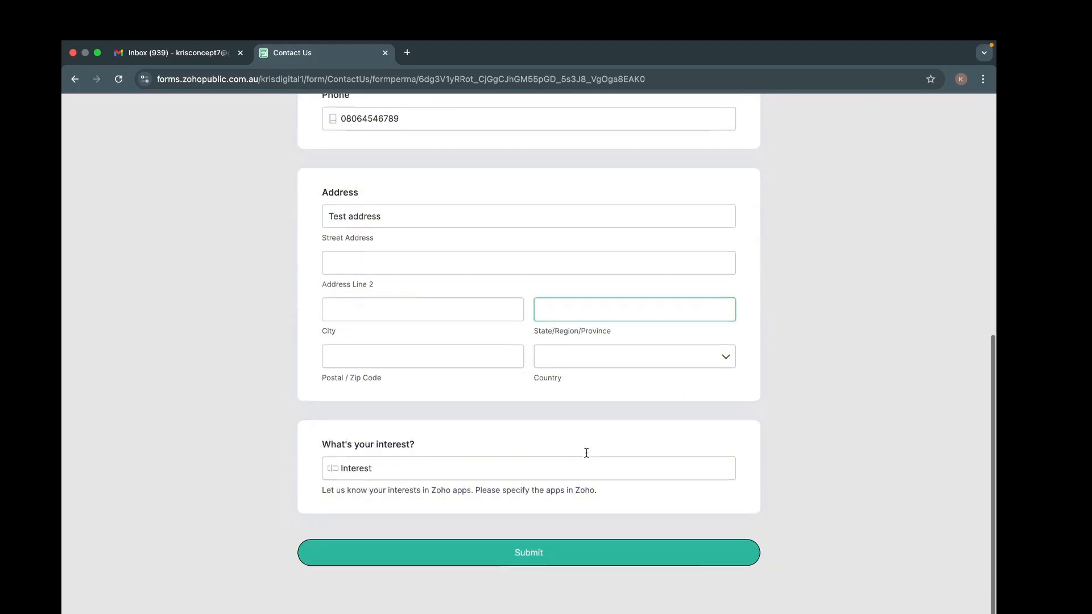
pyautogui.click(450, 476)
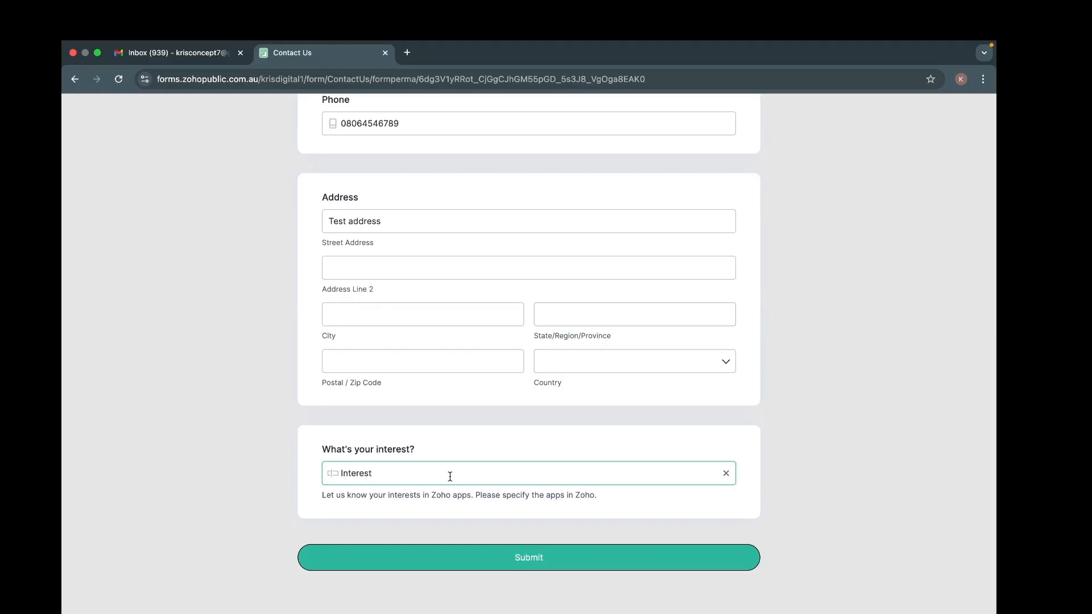
pyautogui.write('test')
# Step: Search the country list and choose Nigeria
pyautogui.click(586, 369)
pyautogui.rightClick(577, 428)
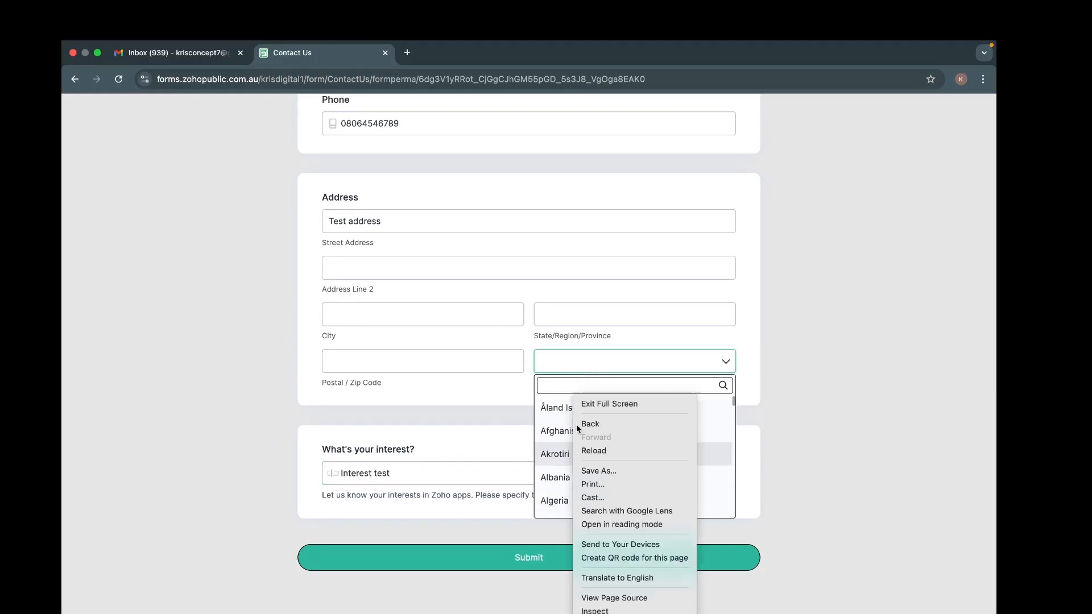
pyautogui.click(645, 219)
pyautogui.scroll(-20, 566, 498)
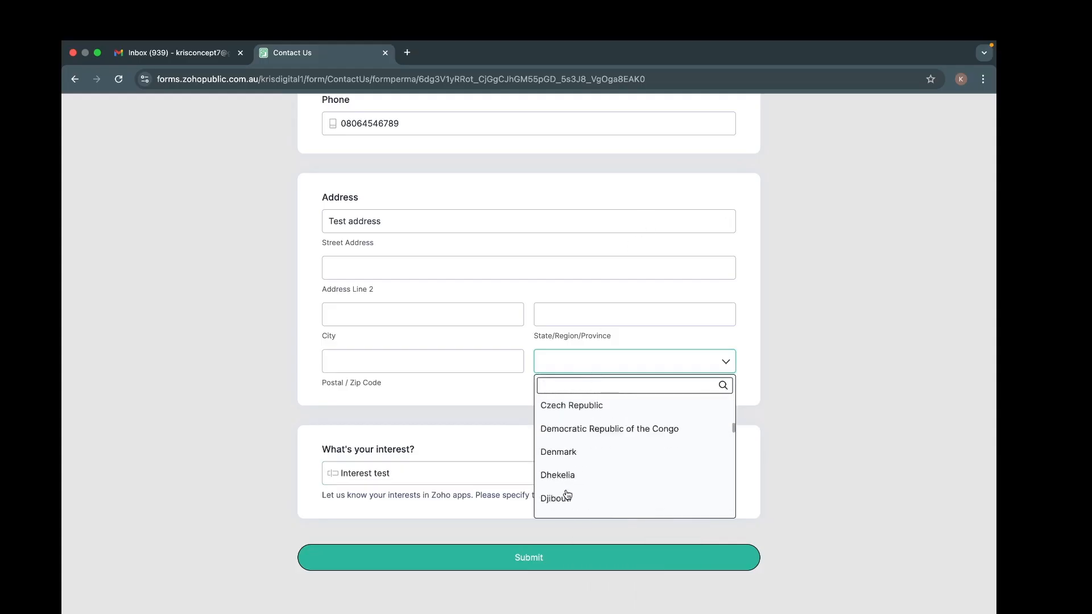
pyautogui.scroll(-15, 567, 495)
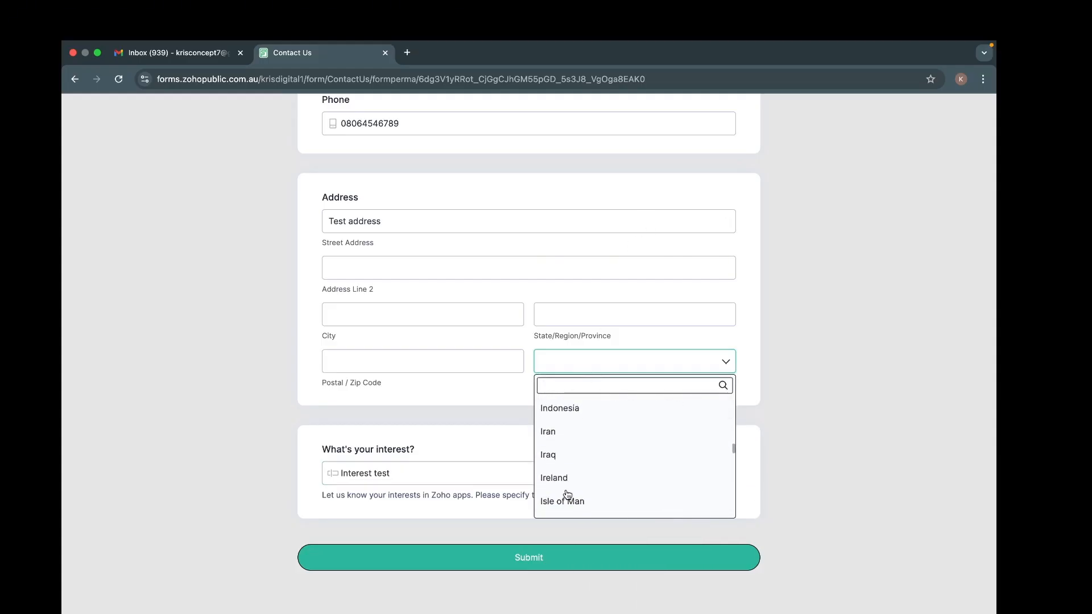
pyautogui.scroll(-5, 565, 494)
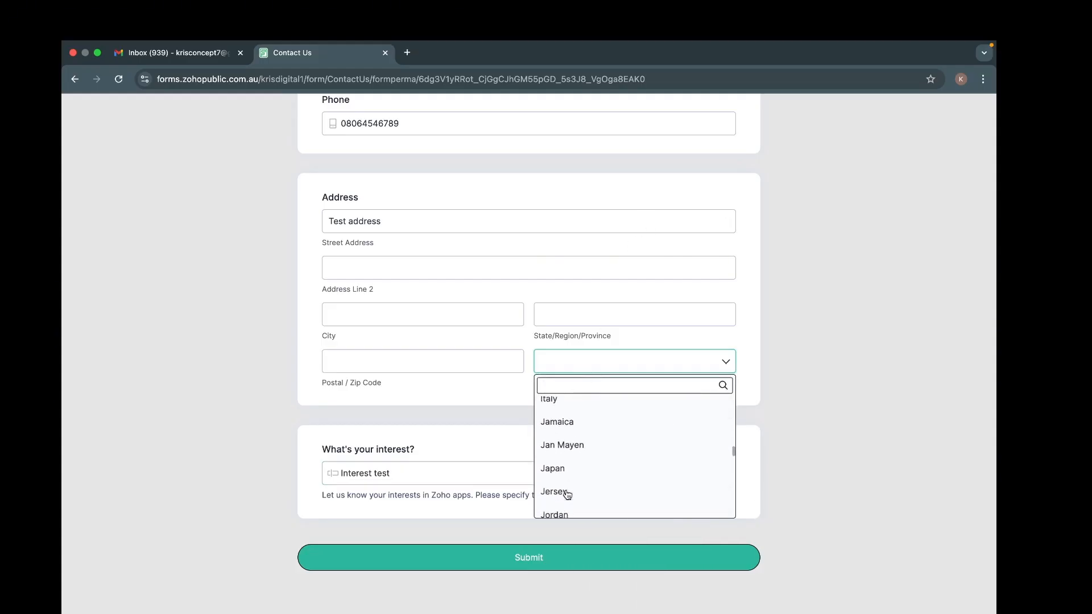
pyautogui.click(568, 385)
pyautogui.write('nige')
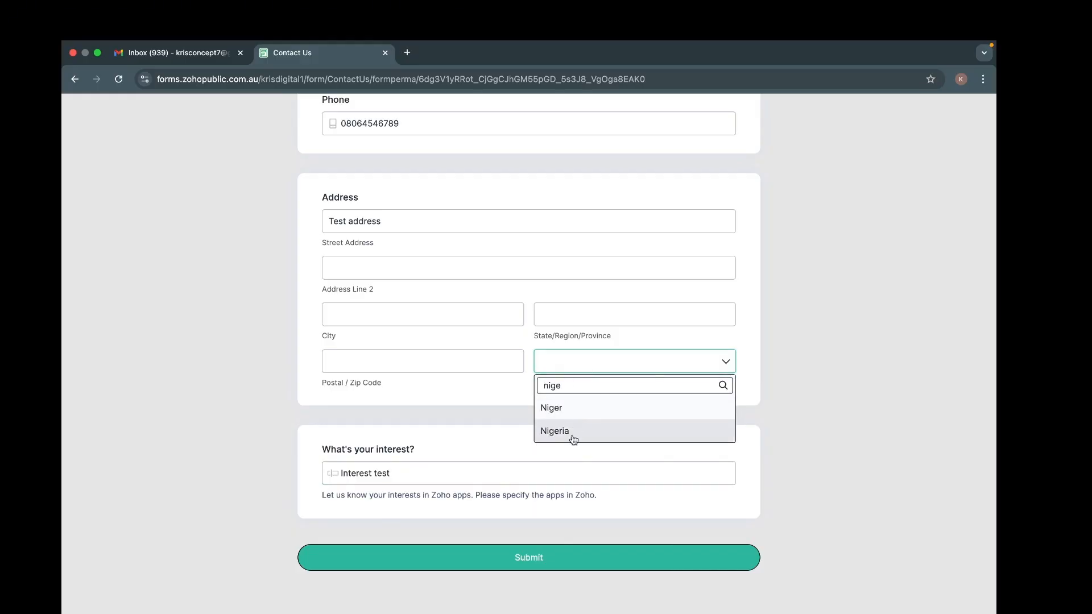
pyautogui.click(573, 439)
# Step: Fill postal code 84632, city 'Test city' and state 'test staee'
pyautogui.click(381, 357)
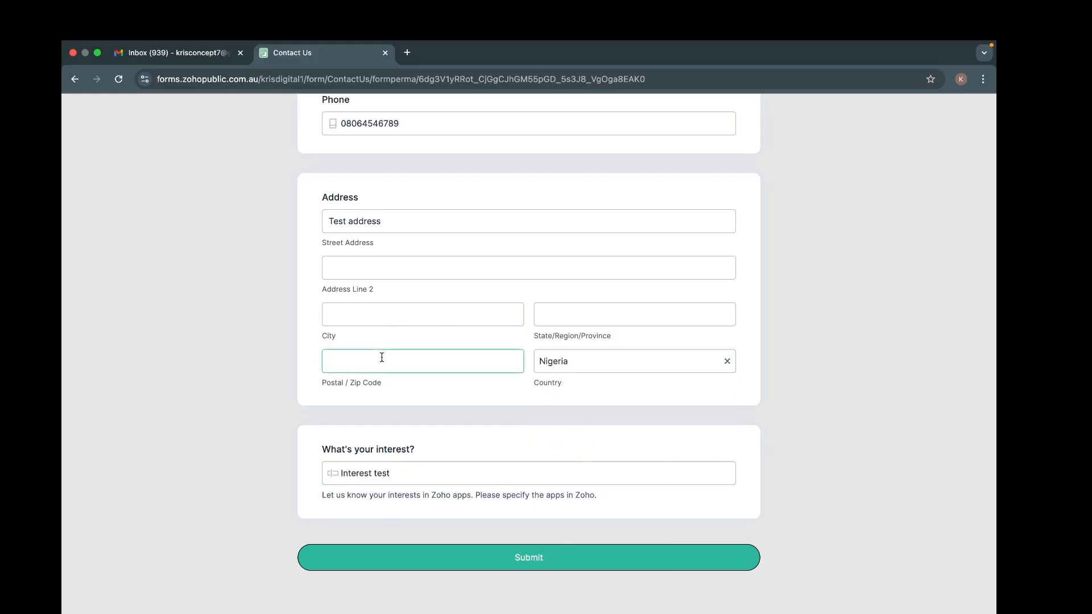
pyautogui.write('56884632')
pyautogui.click(401, 311)
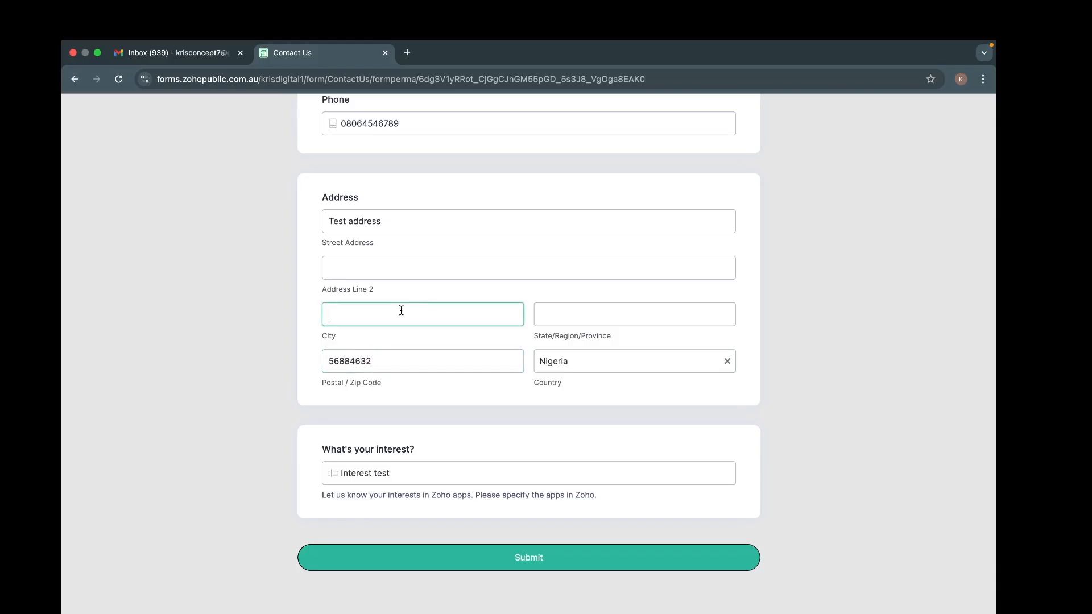
pyautogui.write('Test city')
pyautogui.click(616, 306)
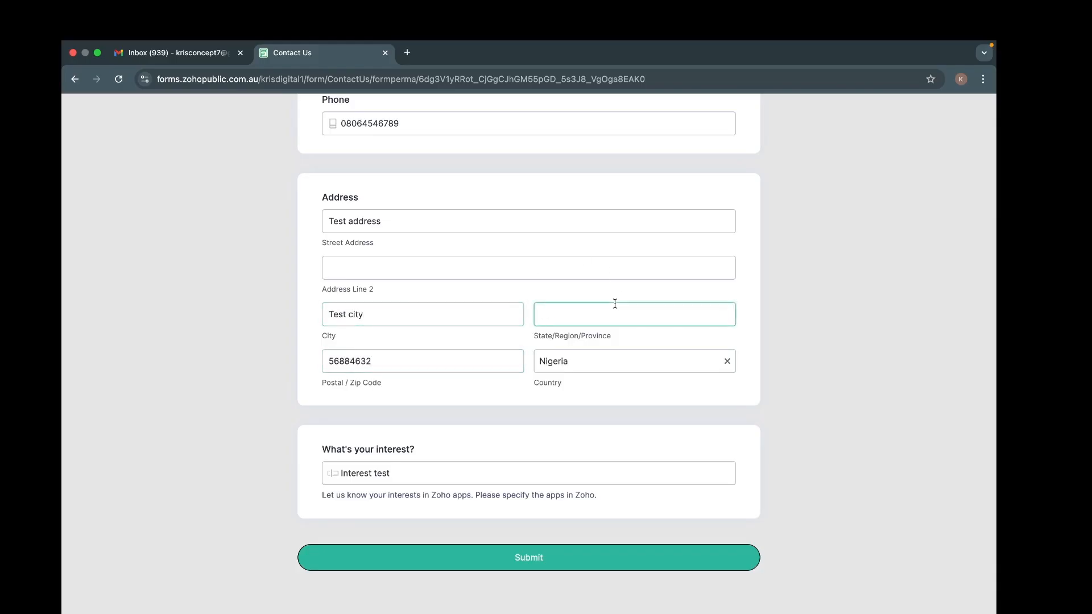
pyautogui.write('test stae')
pyautogui.write('e')
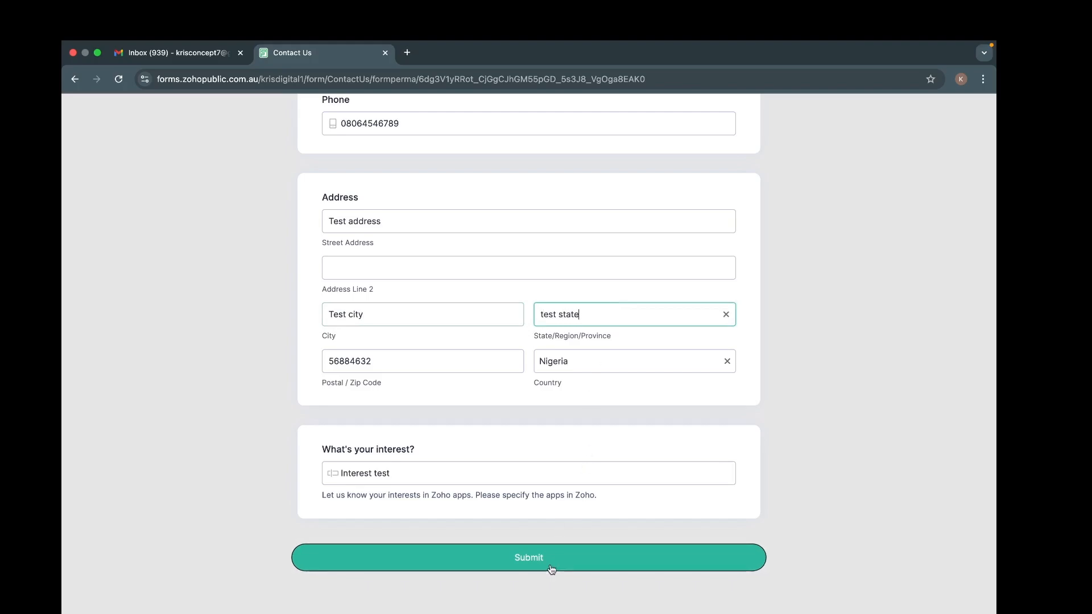
pyautogui.scroll(10, 533, 382)
pyautogui.scroll(-10, 534, 385)
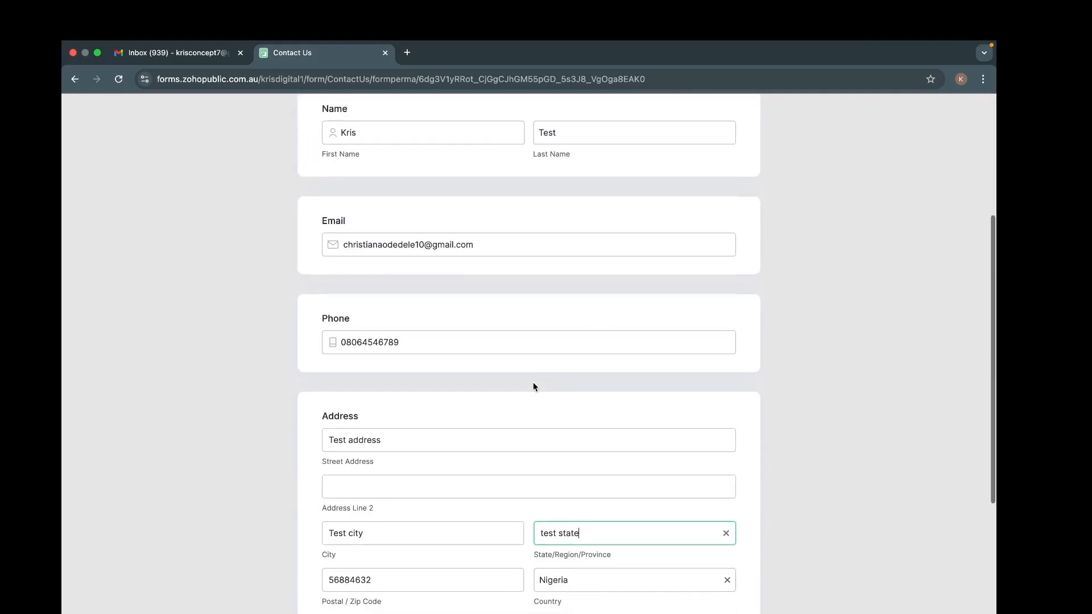
pyautogui.scroll(6, 546, 373)
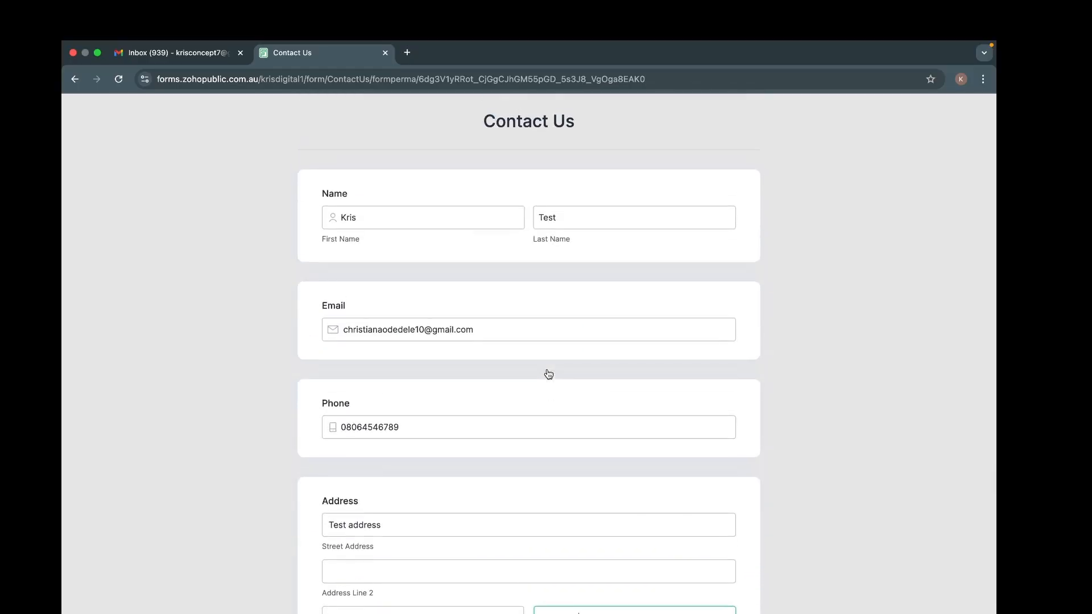
pyautogui.scroll(-6, 548, 373)
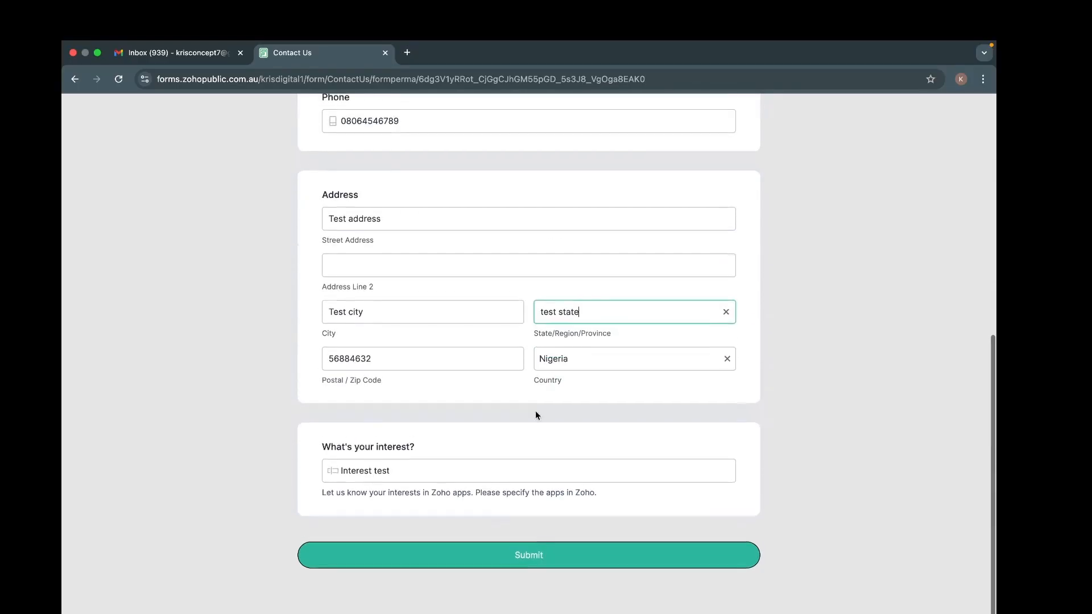
# Step: Submit the filled-in test entry on the Contact Us form
pyautogui.click(512, 560)
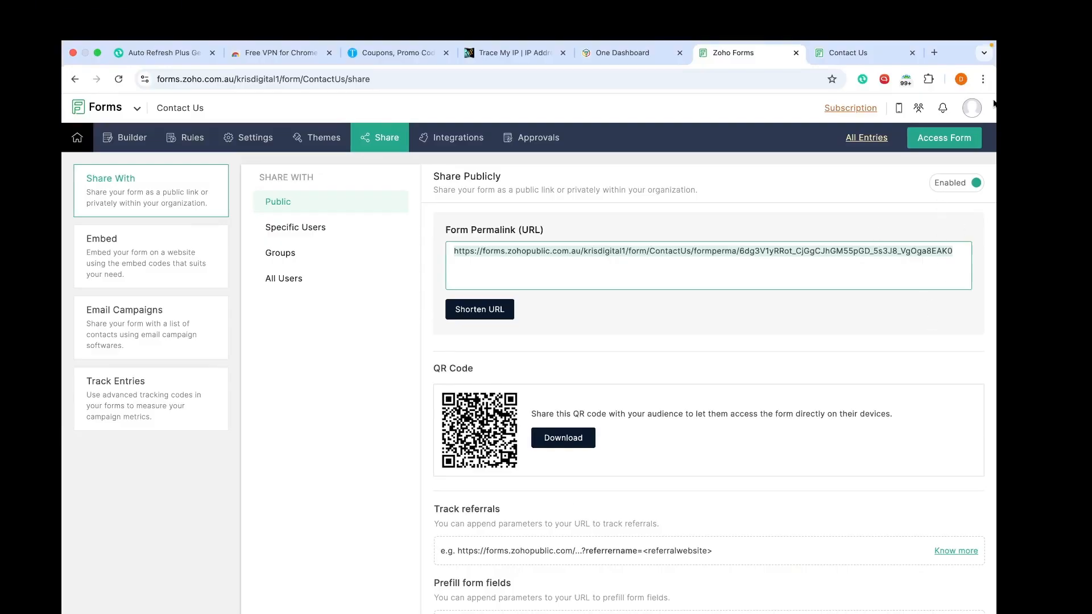
pyautogui.click(961, 80)
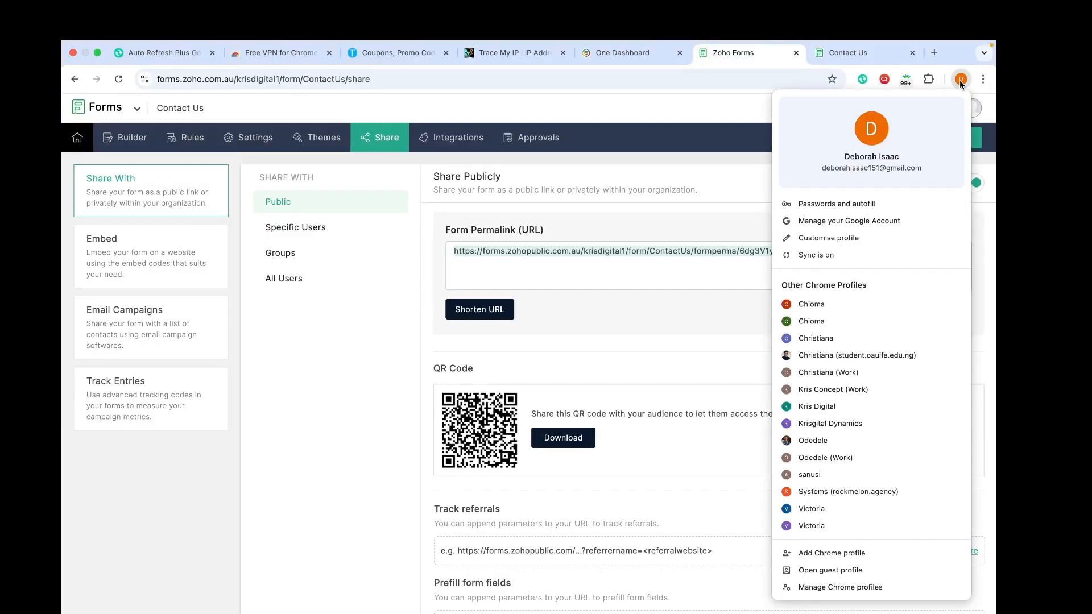
pyautogui.click(693, 97)
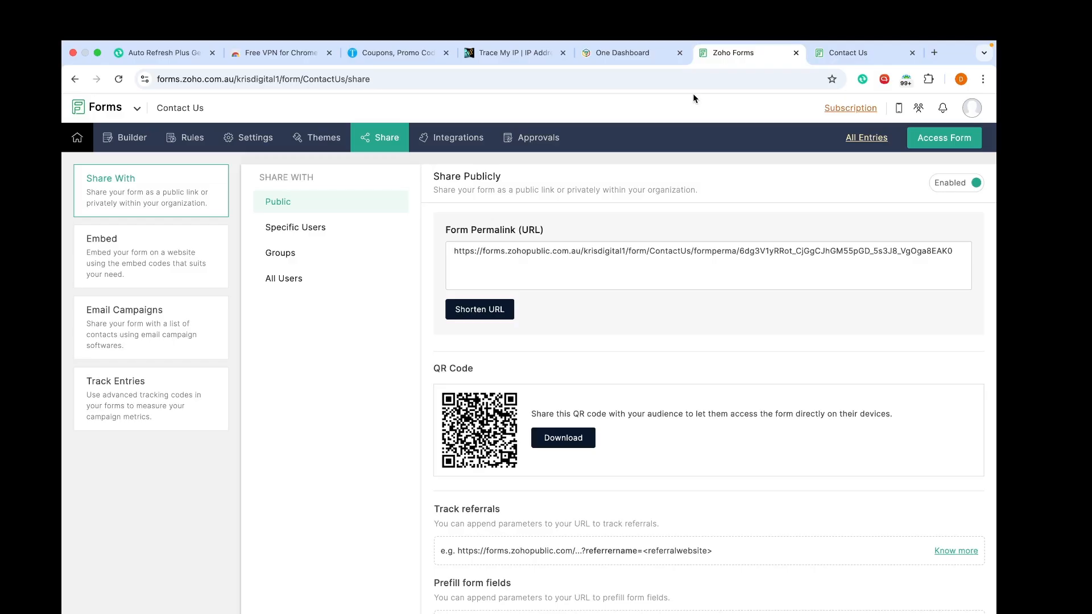
# Step: Return to the Contact Us form's public Share page showing its permalink and QR code
pyautogui.moveTo(804, 41)
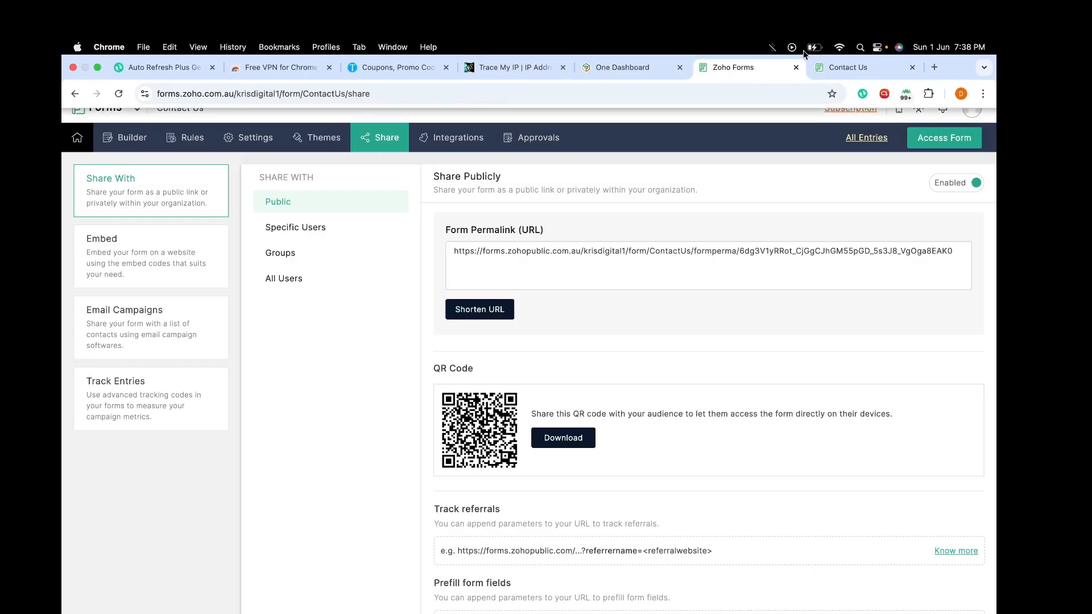
pyautogui.click(879, 47)
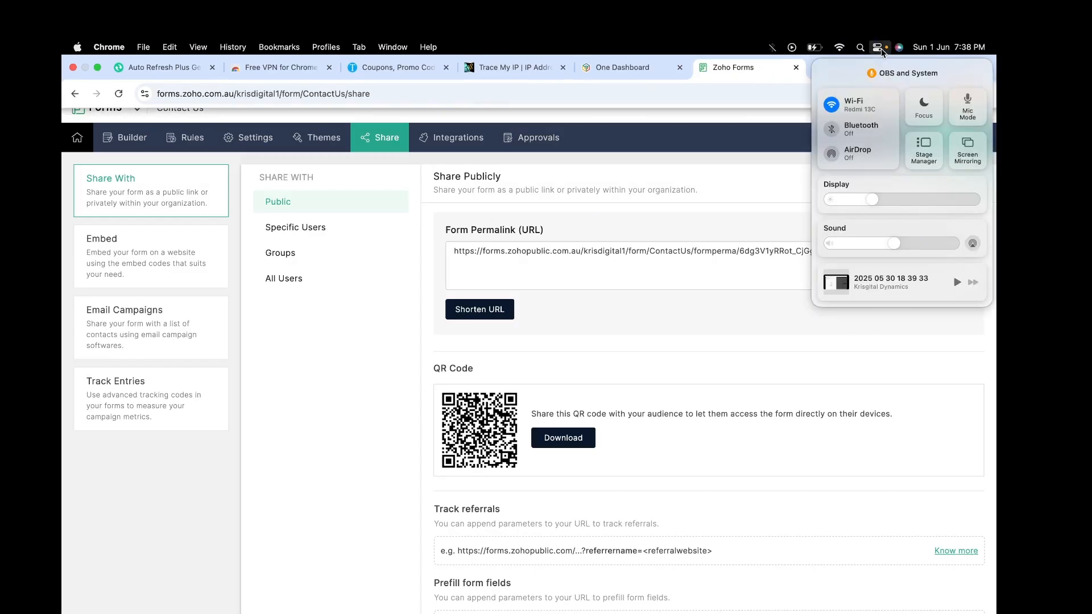
pyautogui.click(749, 143)
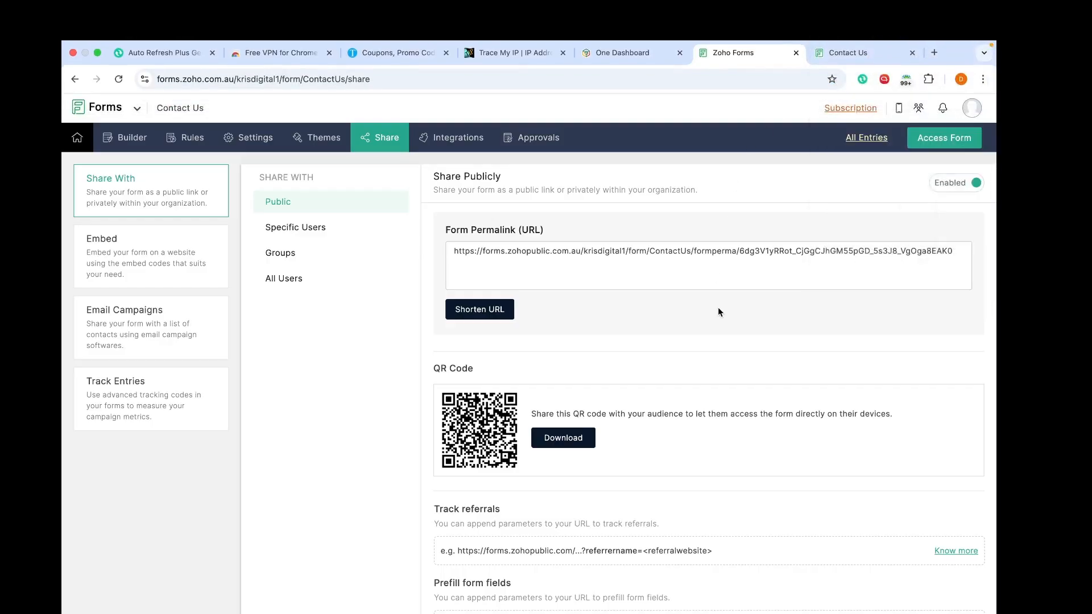
pyautogui.hotkey('ctrl', 'Right')
pyautogui.hotkey('ctrl', 'Left')
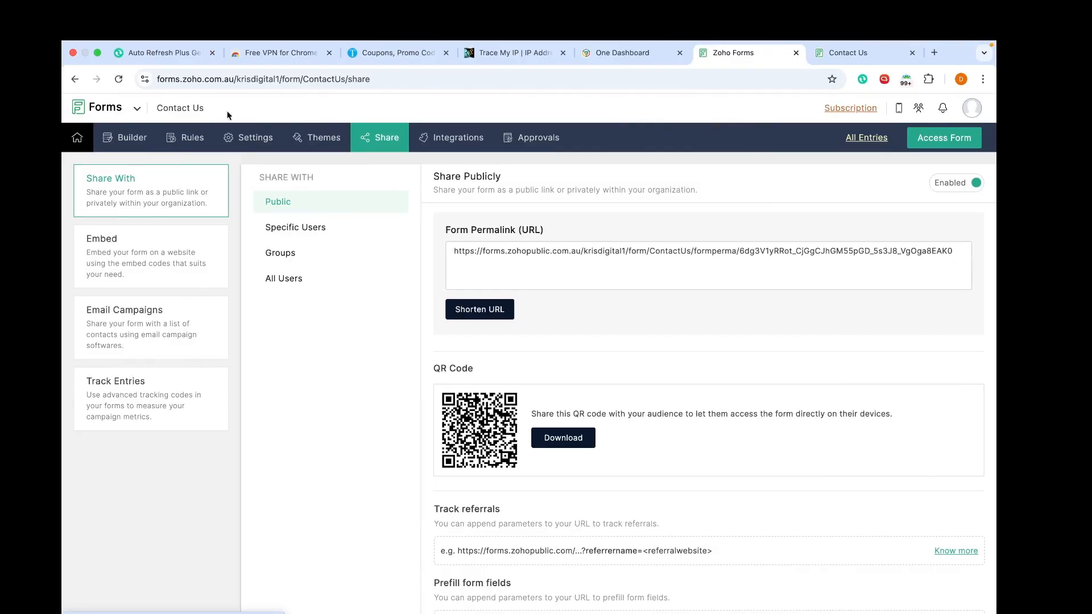
# Step: Open the Contact Us form's Settings tab to view its email notification options
pyautogui.click(245, 144)
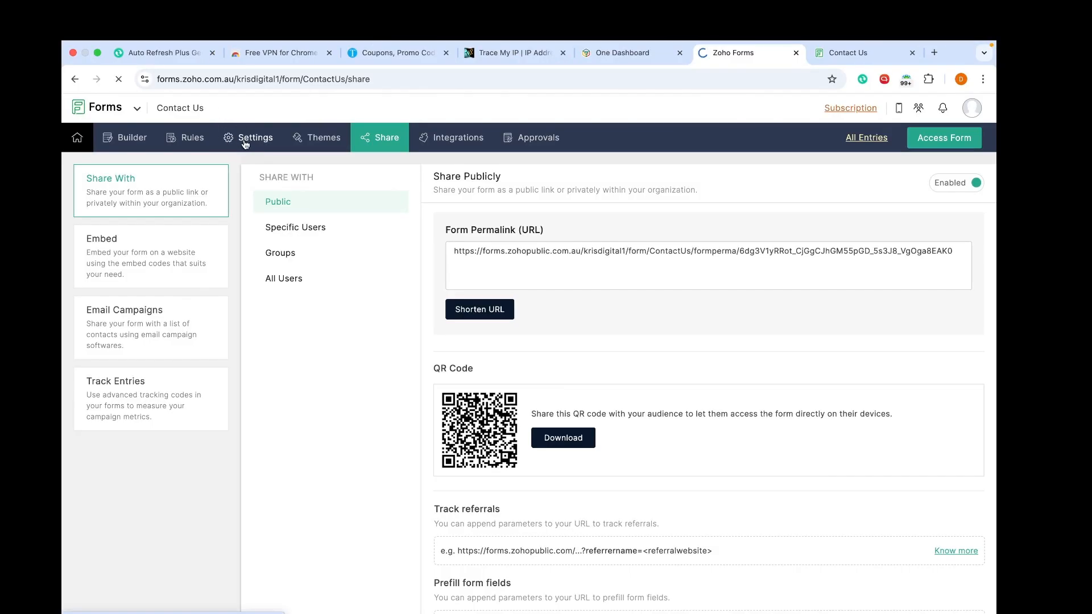